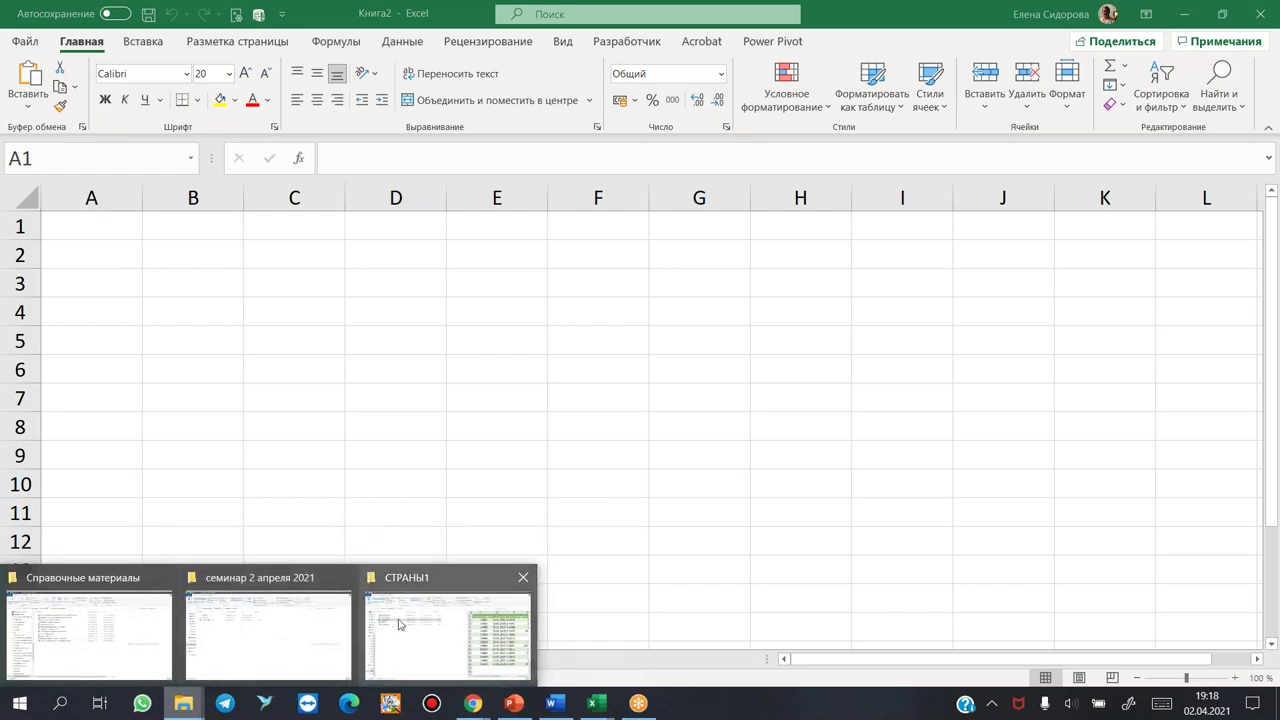
Step: Preview the workbooks in the СТРАНЫ1 folder and examine sheet 2018 of БРАЗИЛИЯ.xlsx
left_click(408, 638)
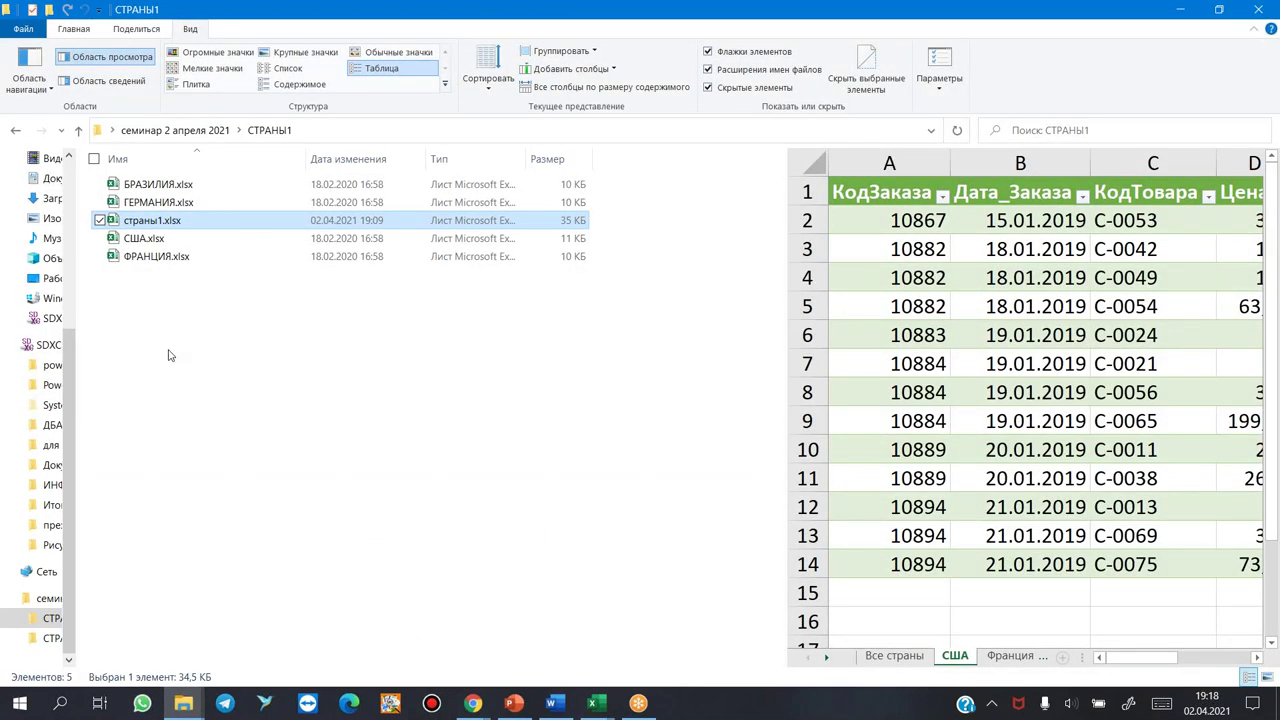
left_click(134, 240)
left_click(131, 205)
left_click(135, 185)
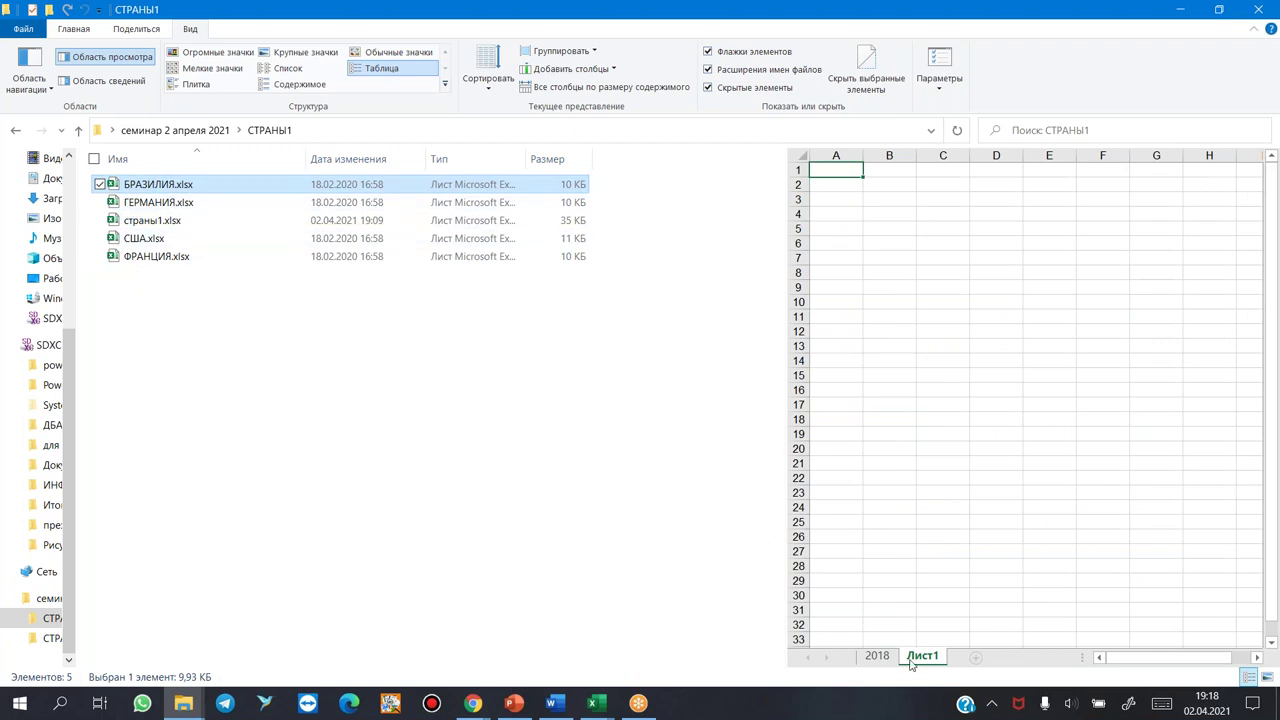
left_click(877, 655)
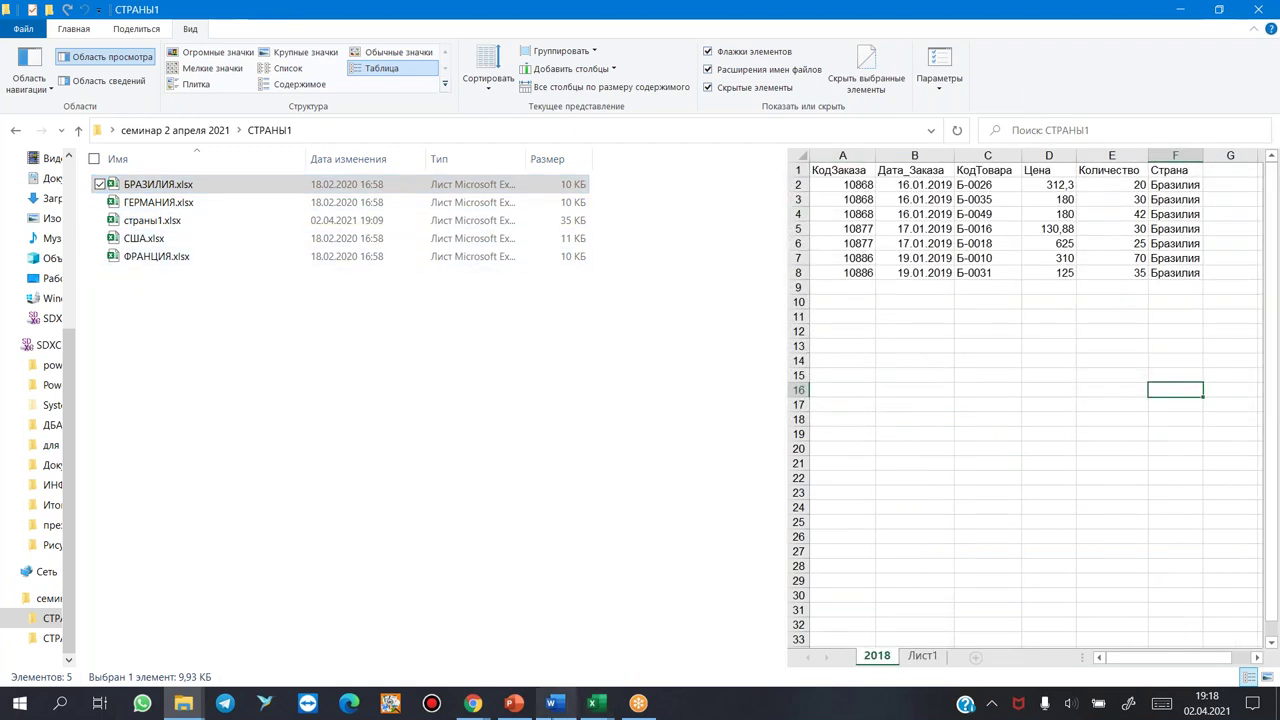
Step: Switch to the blank Excel workbook Книга2 and start a data import from the workbook БРАЗИЛИЯ.xlsx
left_click(603, 710)
left_click(677, 674)
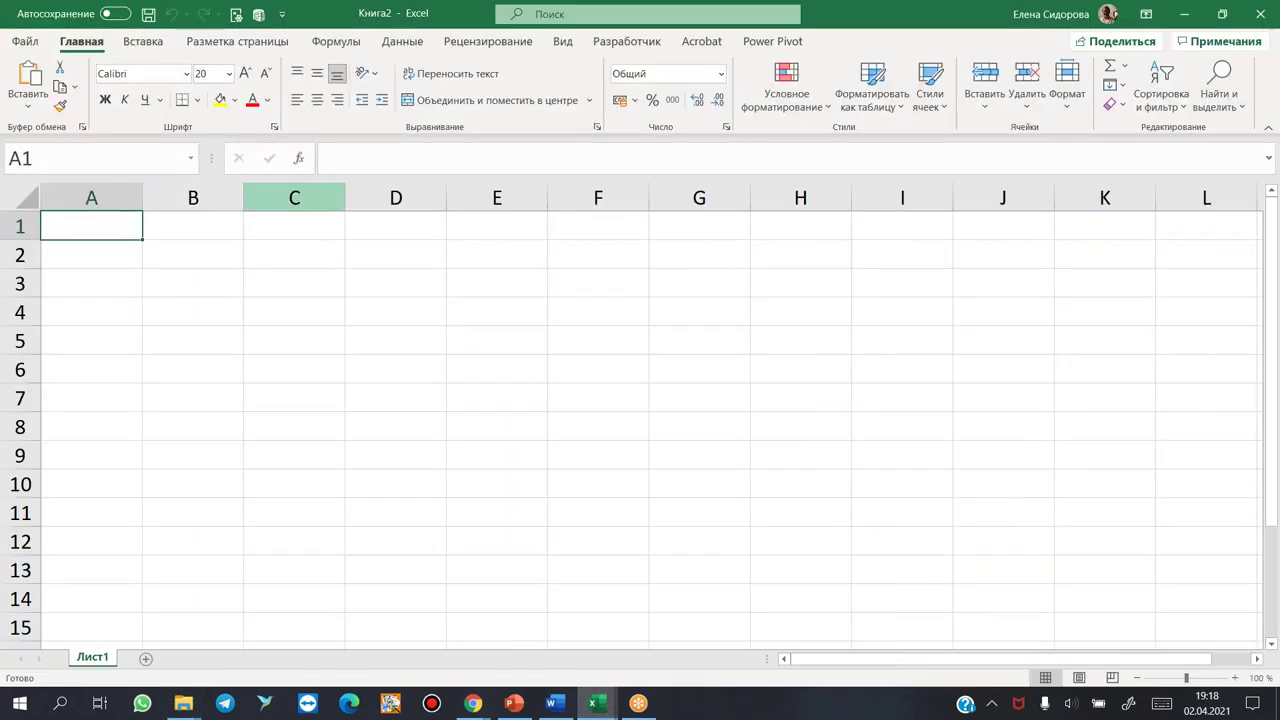
left_click(402, 41)
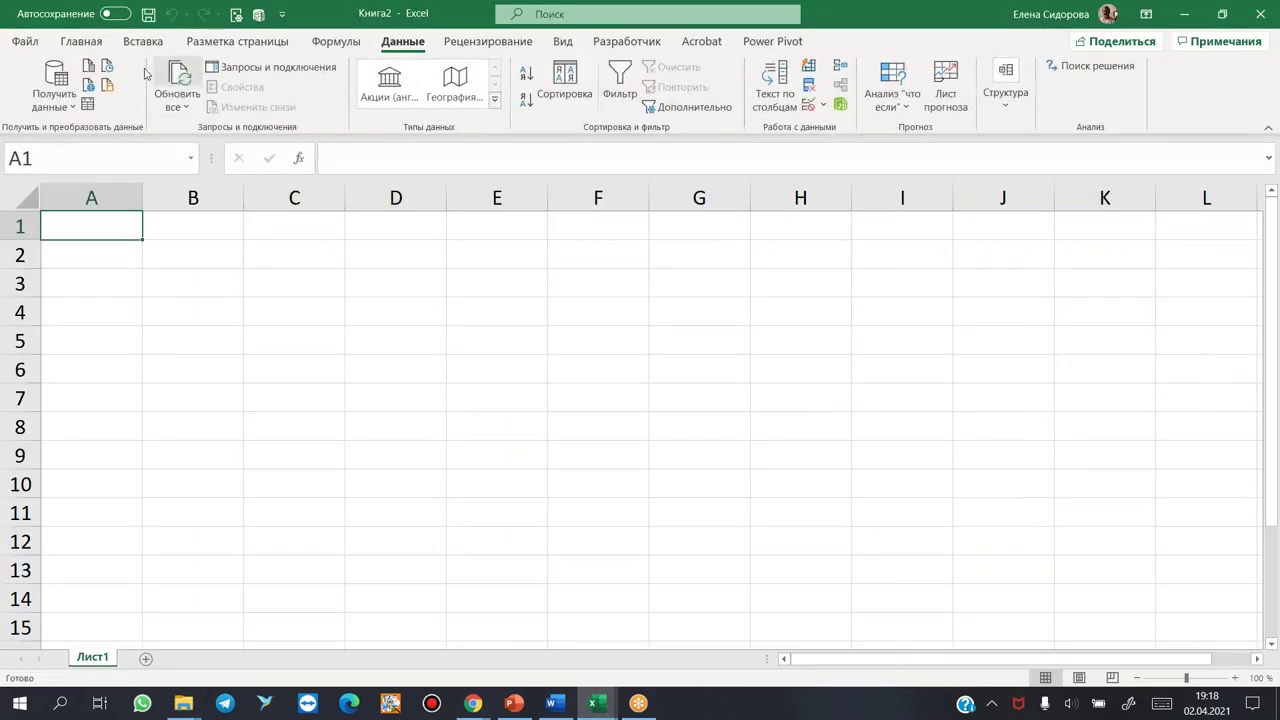
left_click(62, 85)
mouse_move(140, 136)
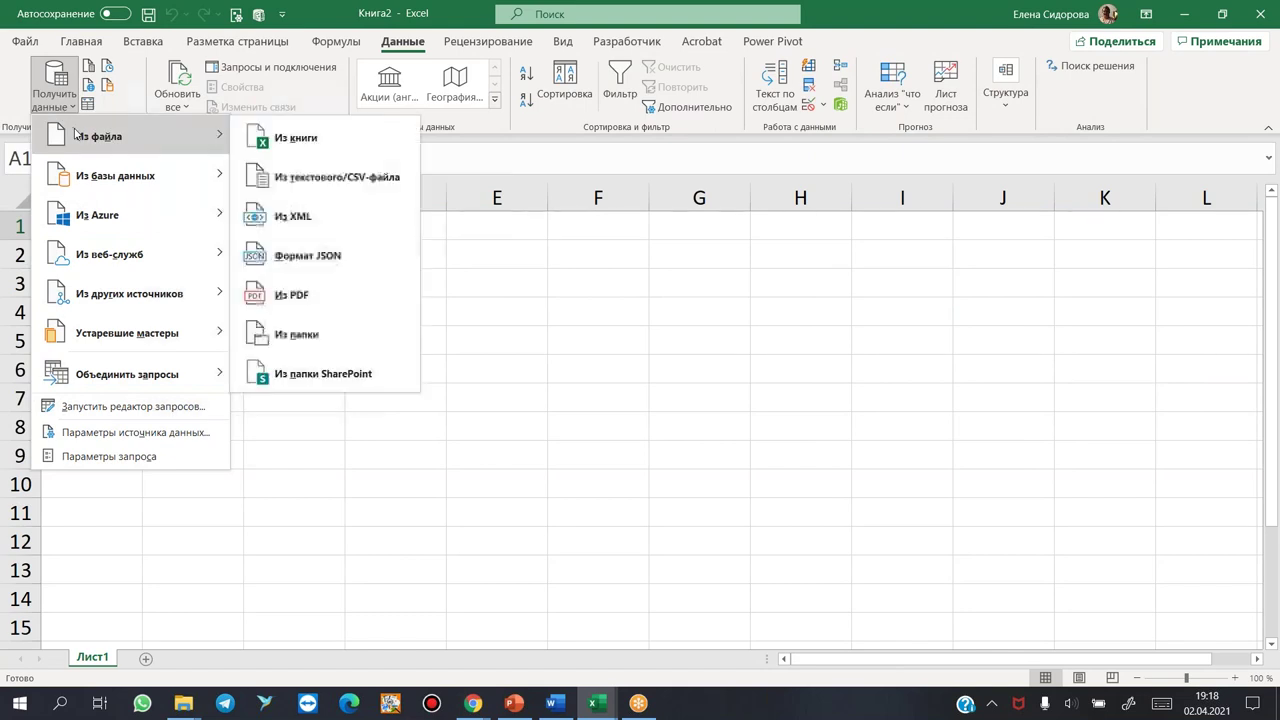
key("Escape")
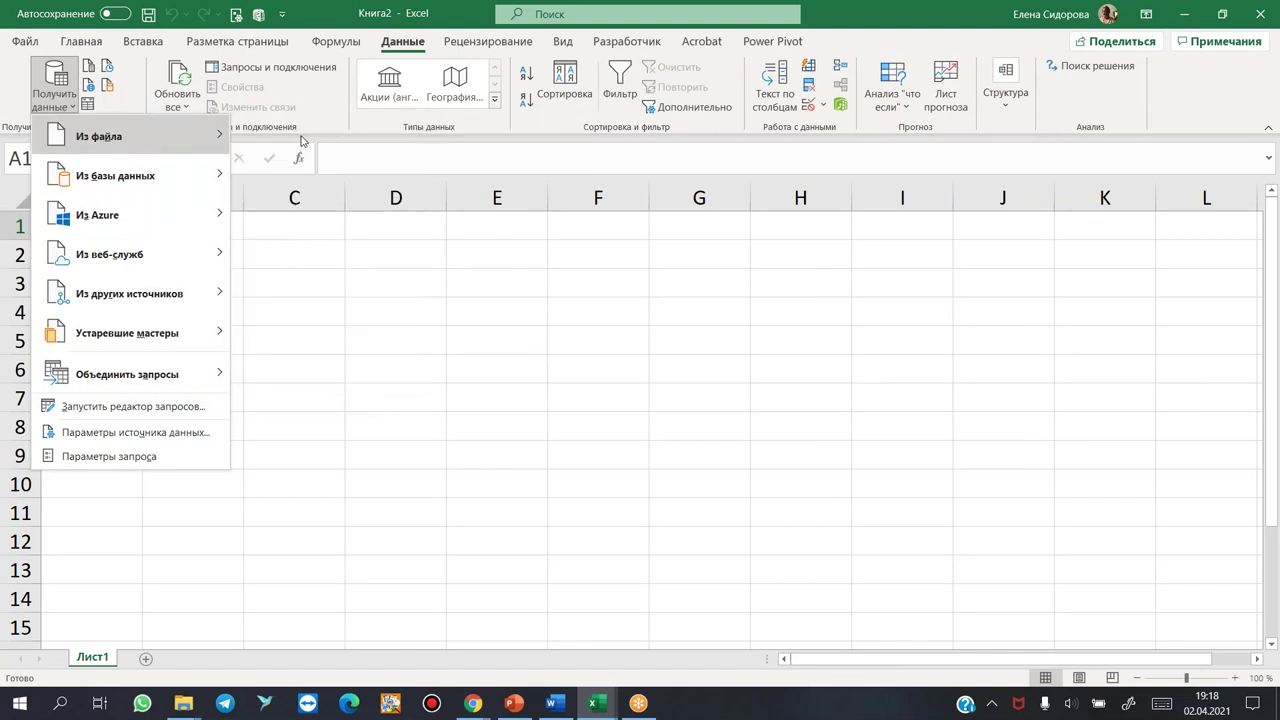
key("Escape")
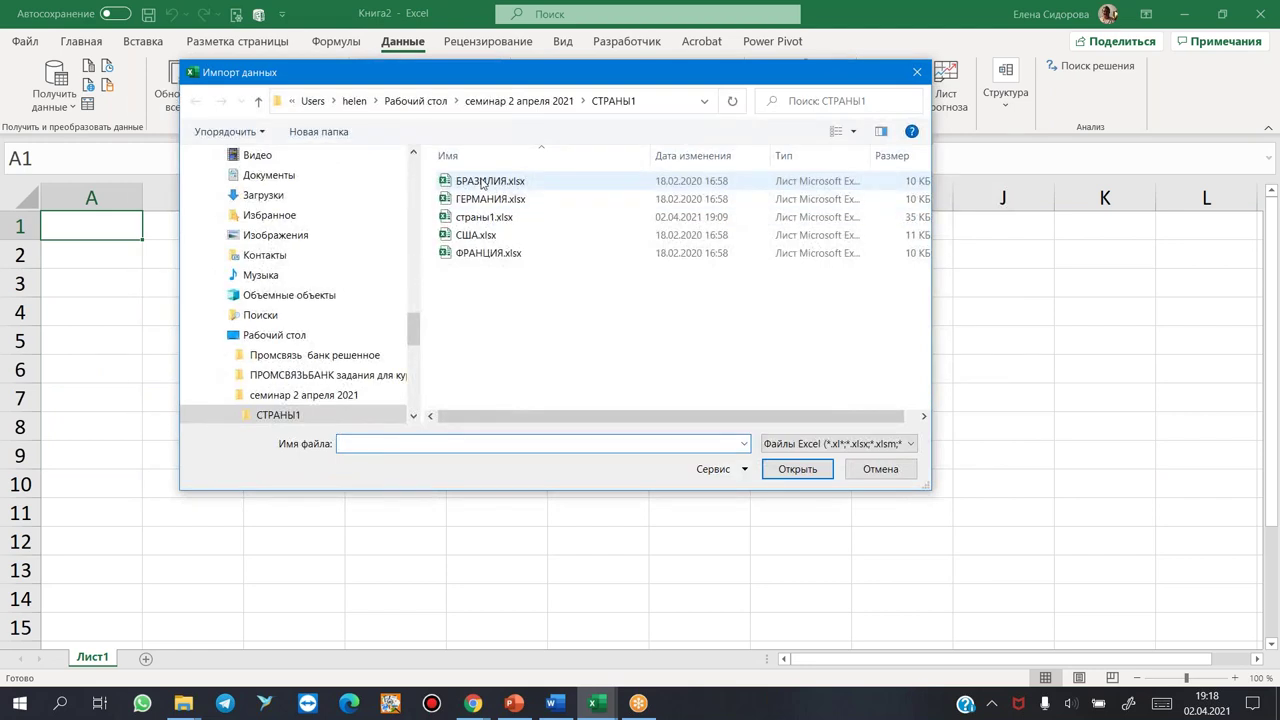
double_click(485, 181)
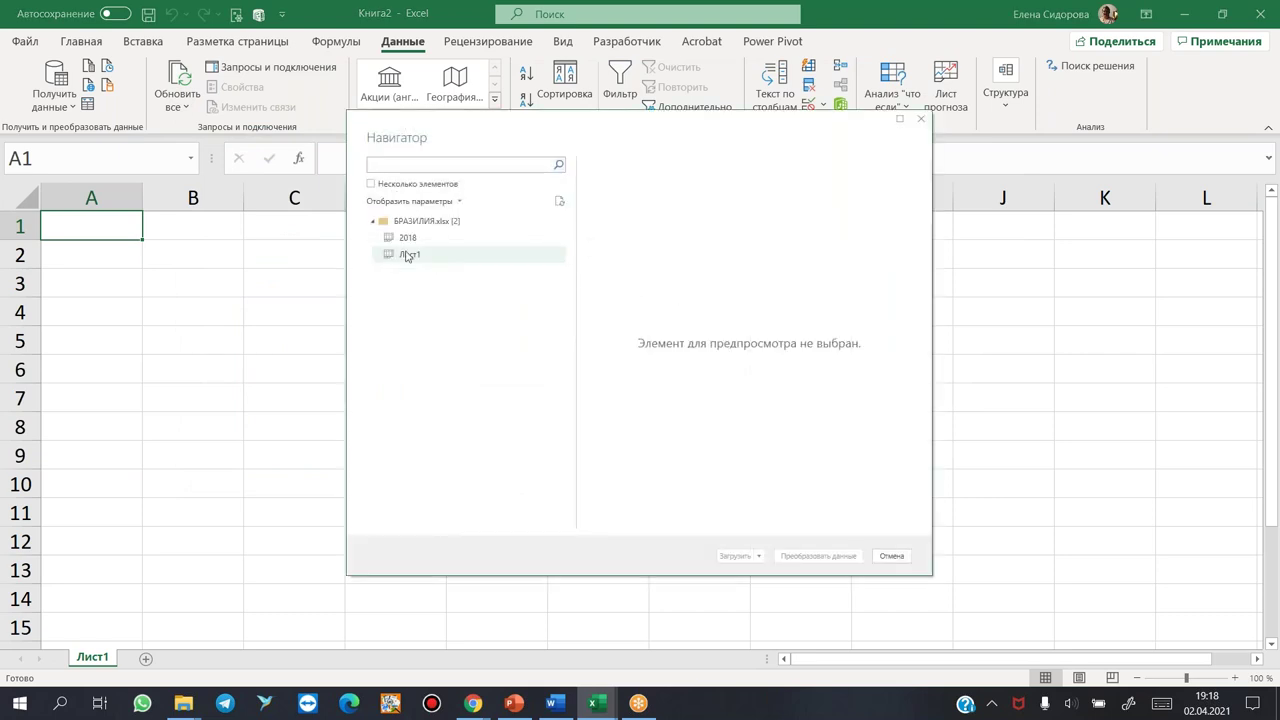
Step: Load sheet 2018 of БРАЗИЛИЯ.xlsx as a connection only and widen the queries and connections pane
left_click(463, 237)
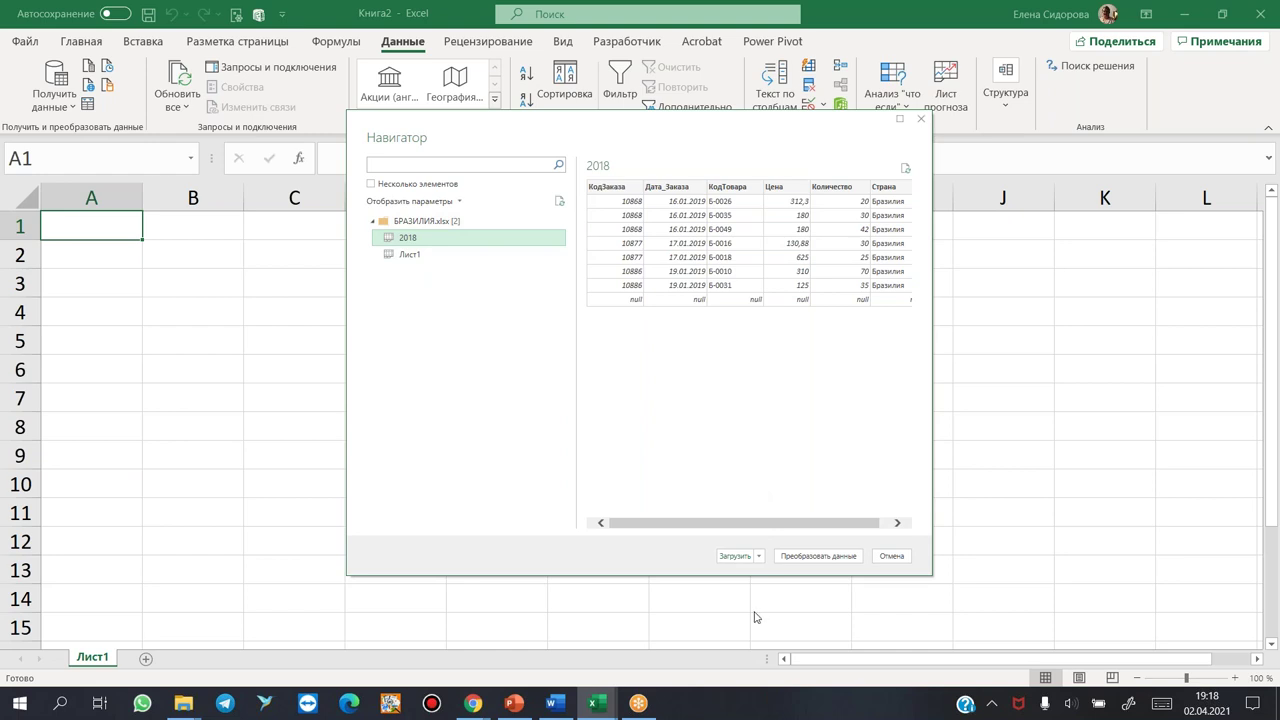
left_click(759, 556)
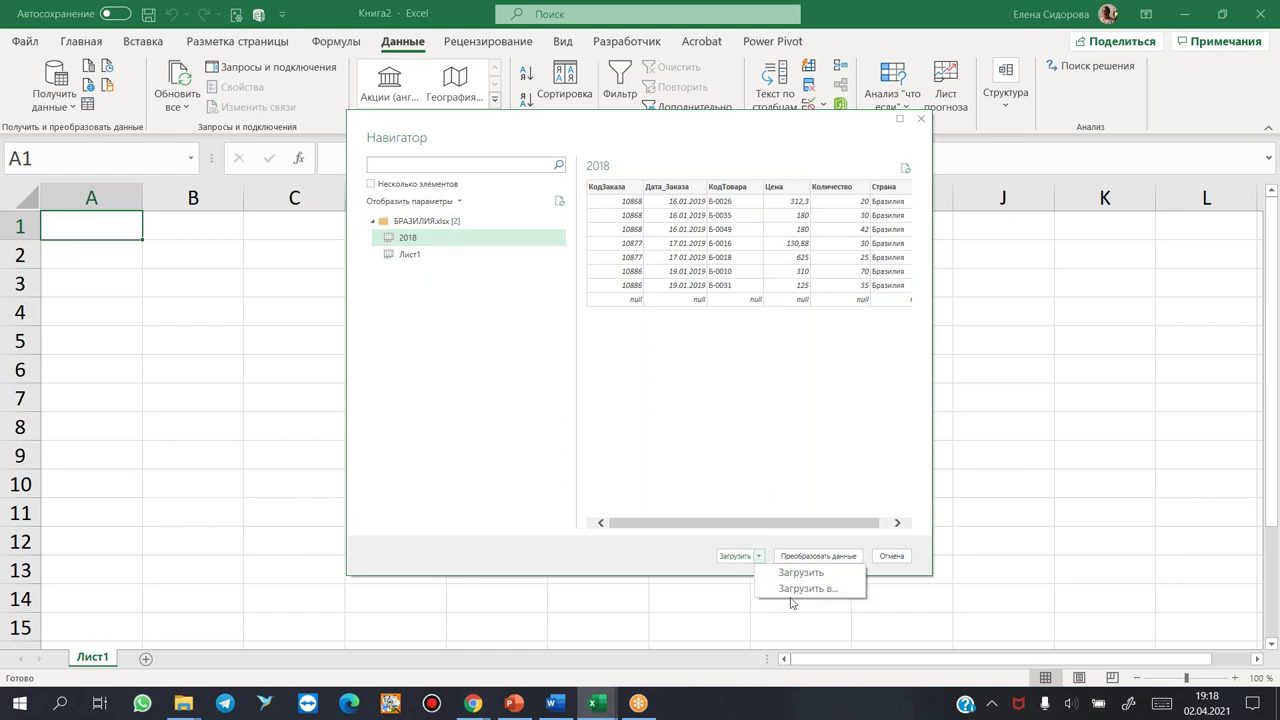
left_click(801, 589)
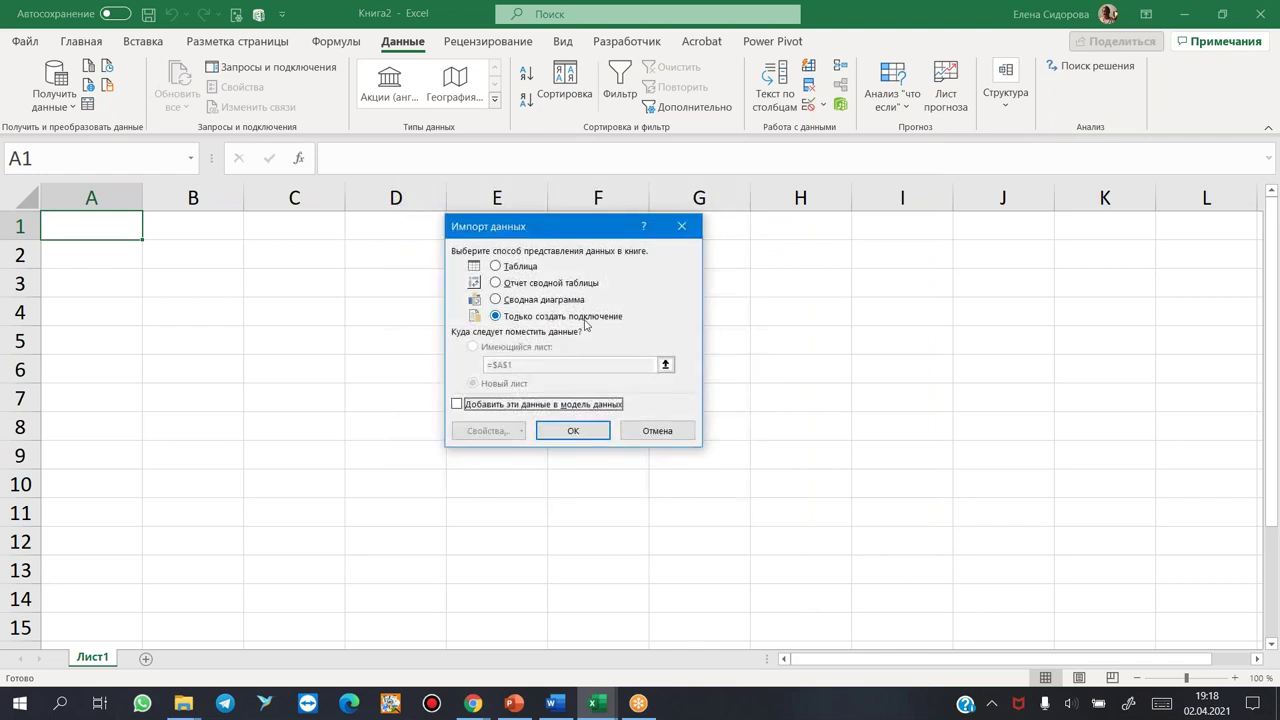
left_click(573, 433)
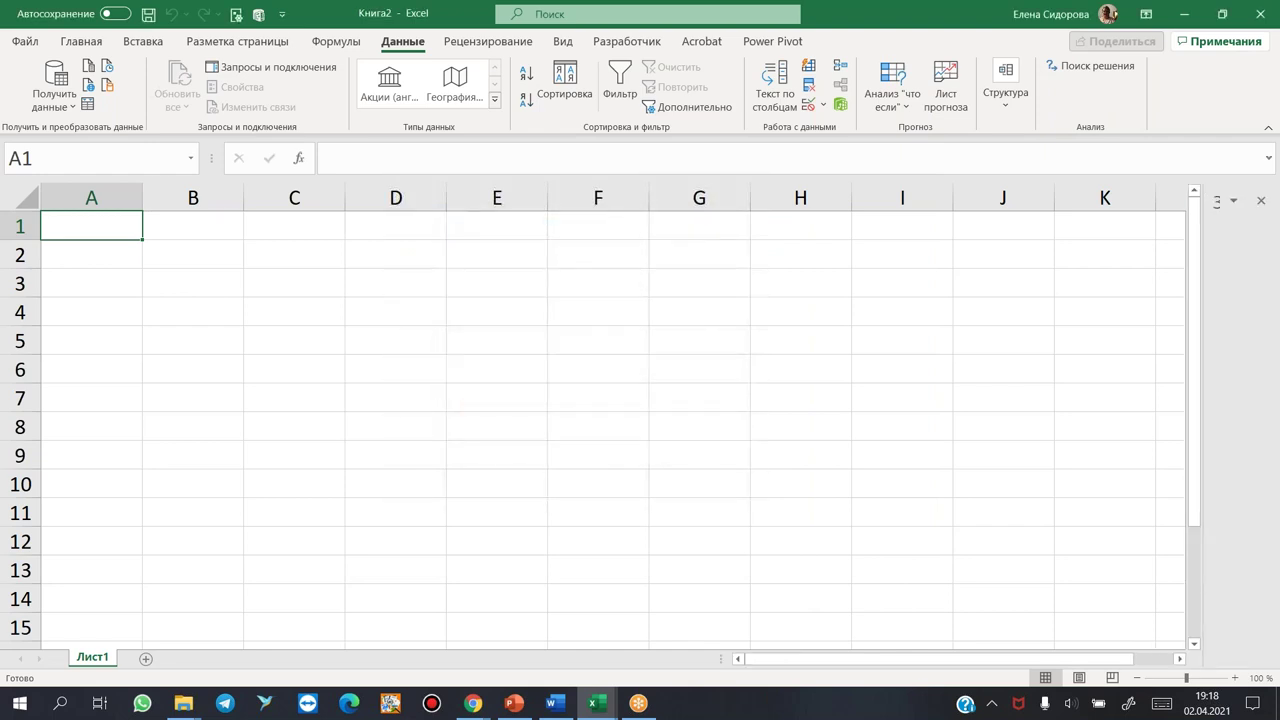
left_click_drag(1202, 364, 1036, 371)
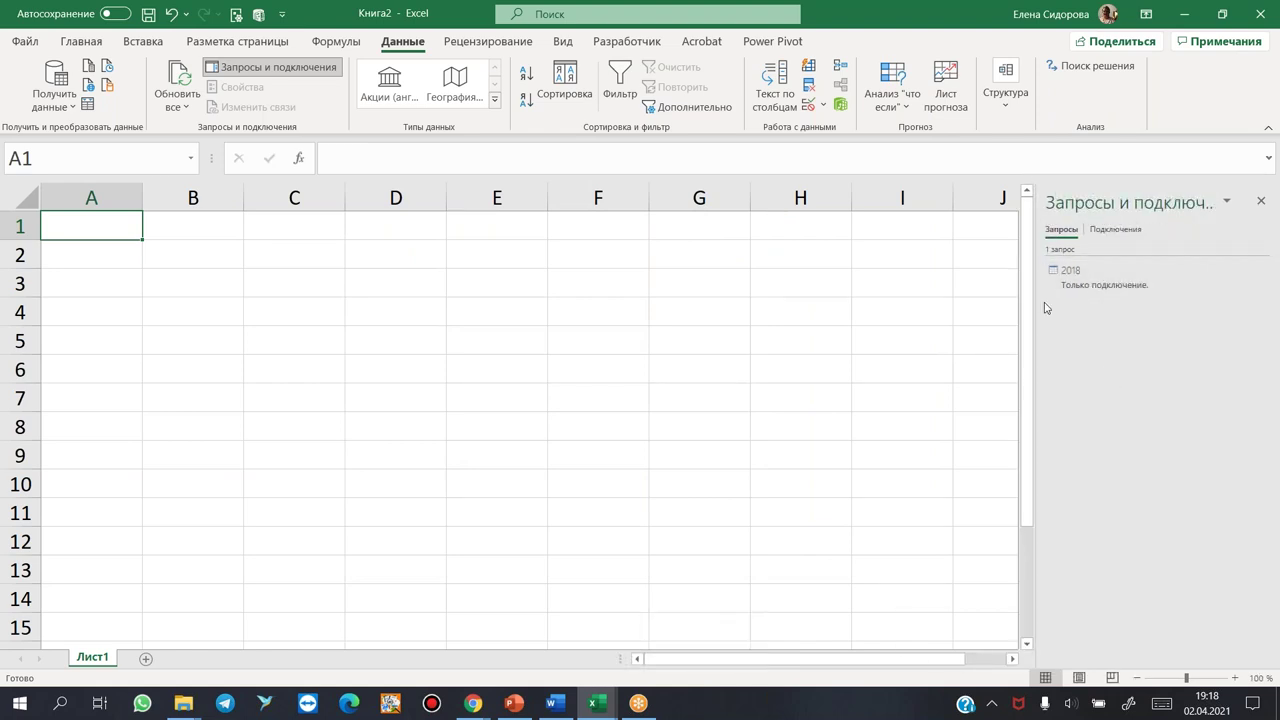
Step: Open the 2018 query in the Power Query editor, show the query list and duplicate the query
mouse_move(1090, 292)
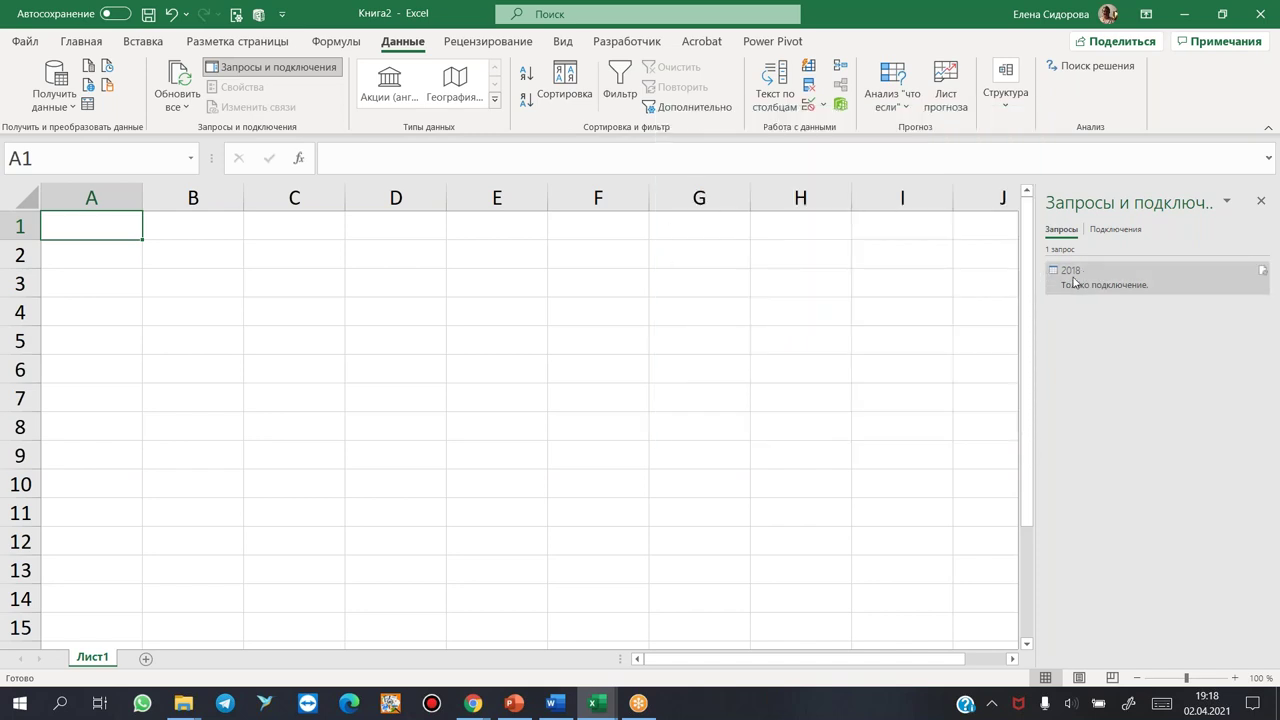
double_click(1073, 283)
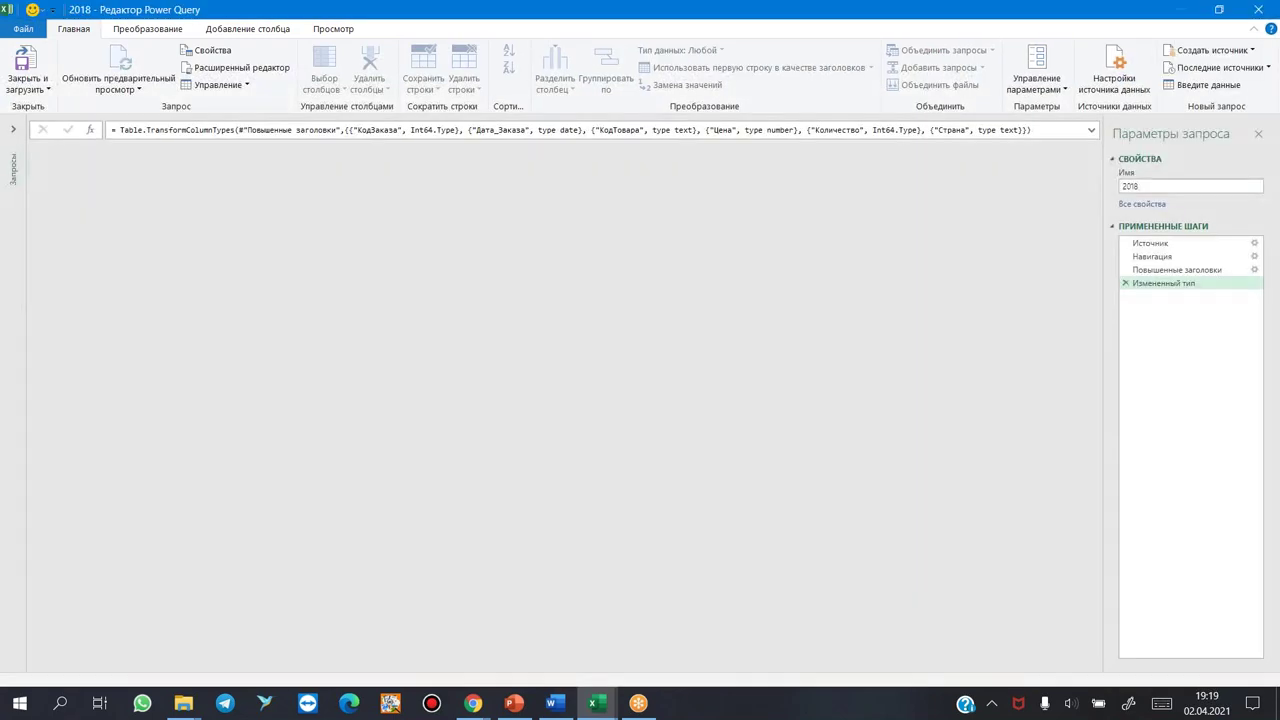
left_click(14, 130)
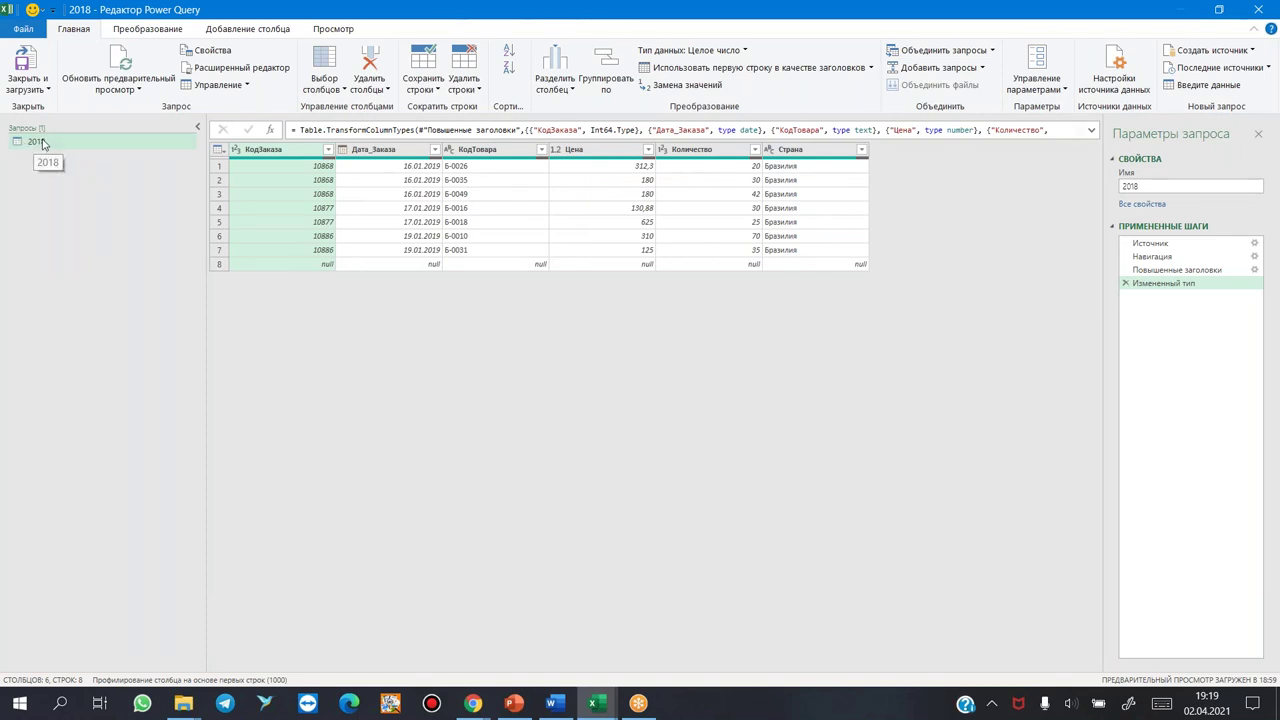
right_click(31, 143)
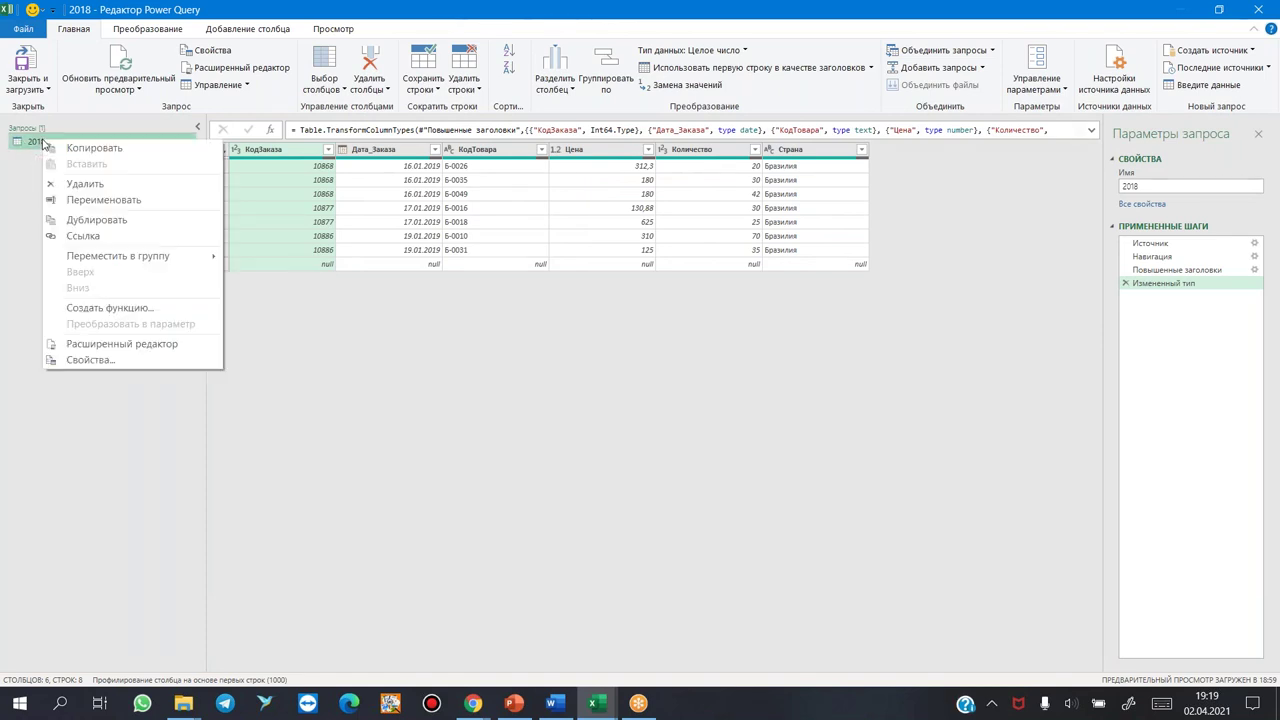
left_click(96, 220)
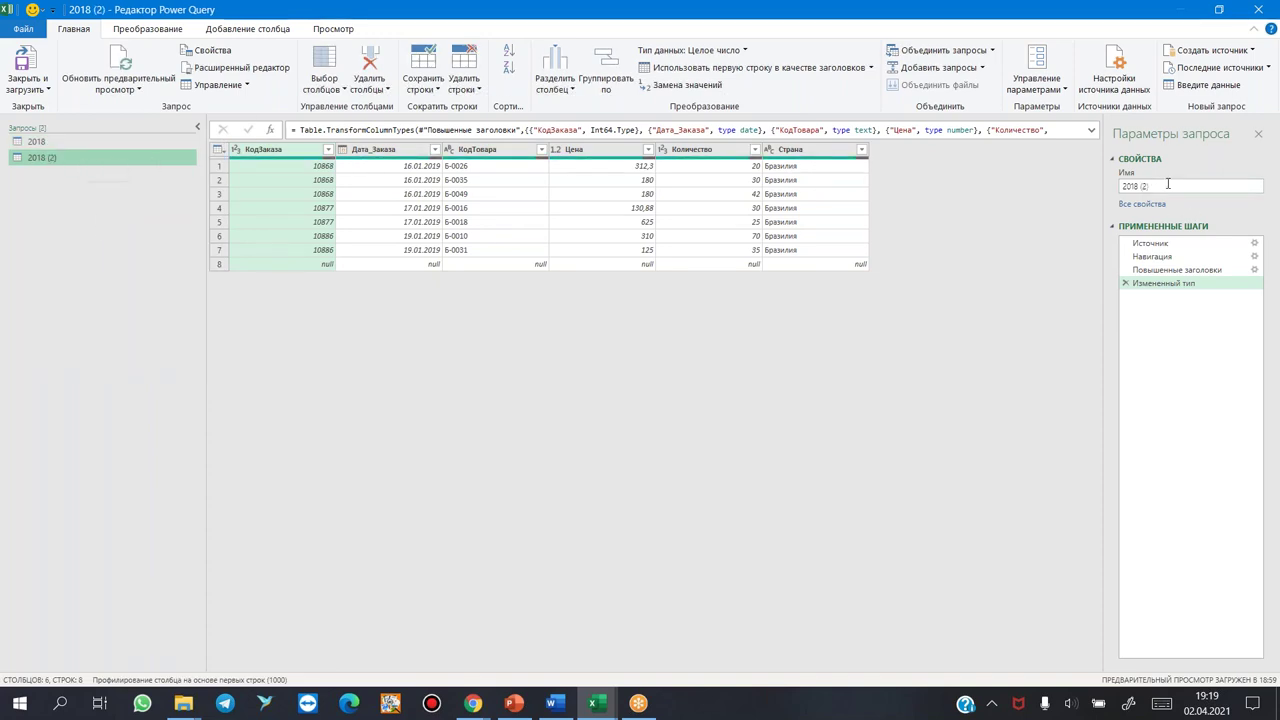
Step: Rename the original 2018 query to Бразилия
left_click(57, 141)
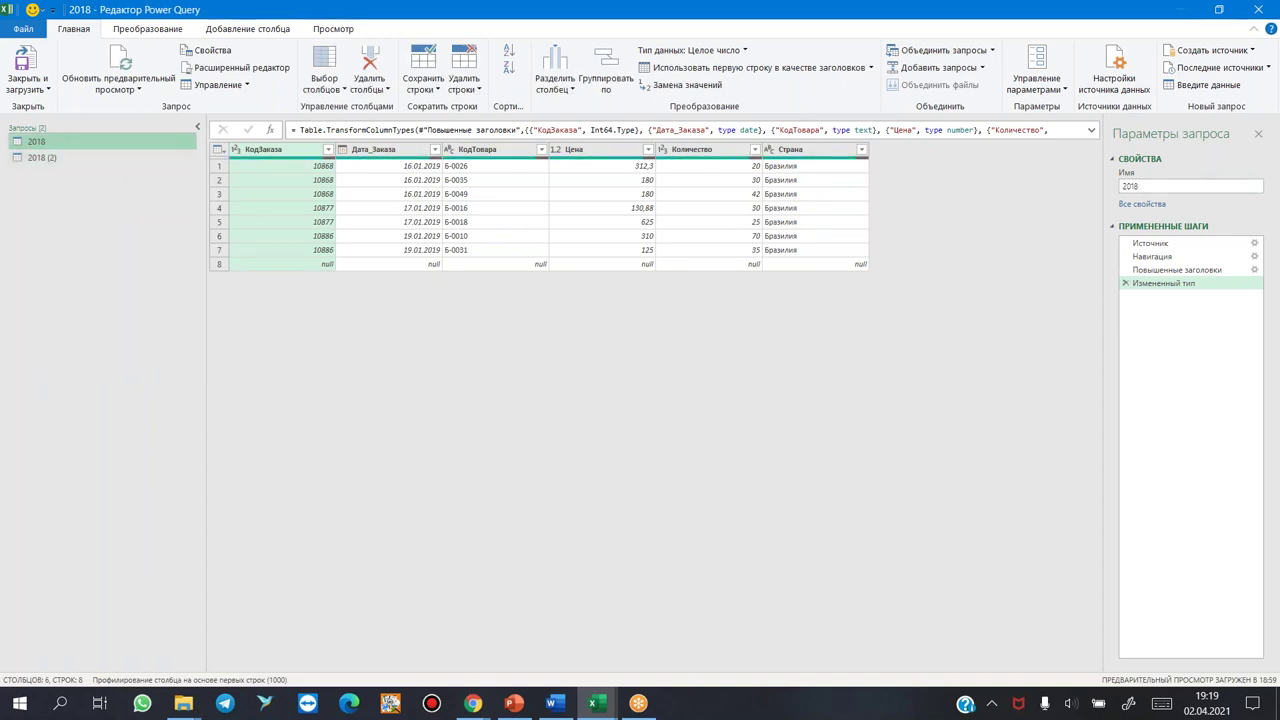
right_click(57, 141)
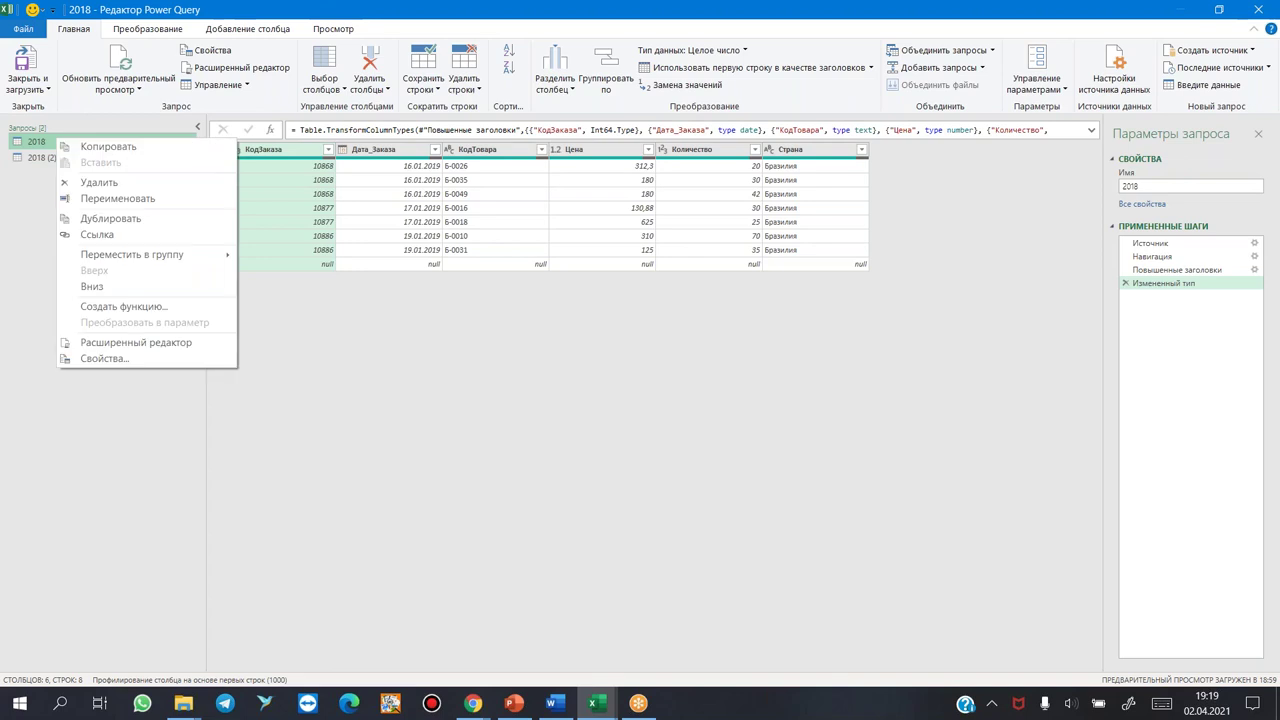
left_click(137, 198)
type("Бразили")
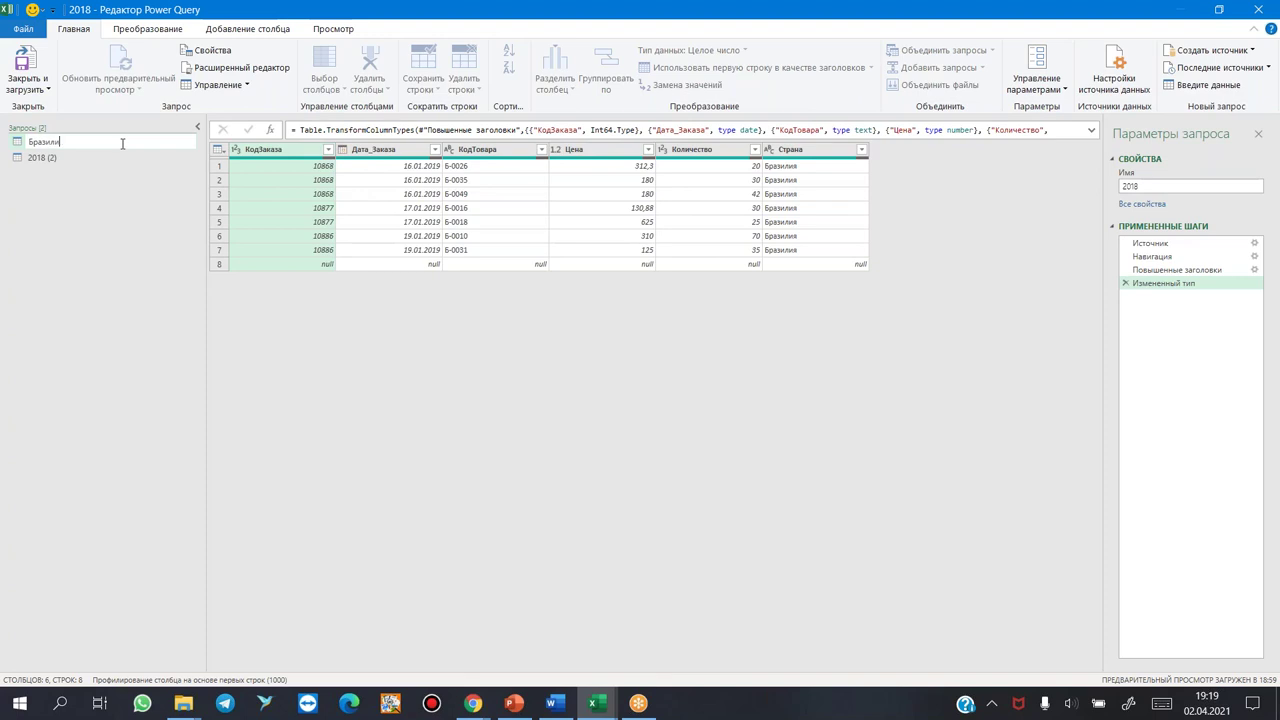
type("я")
key("Return")
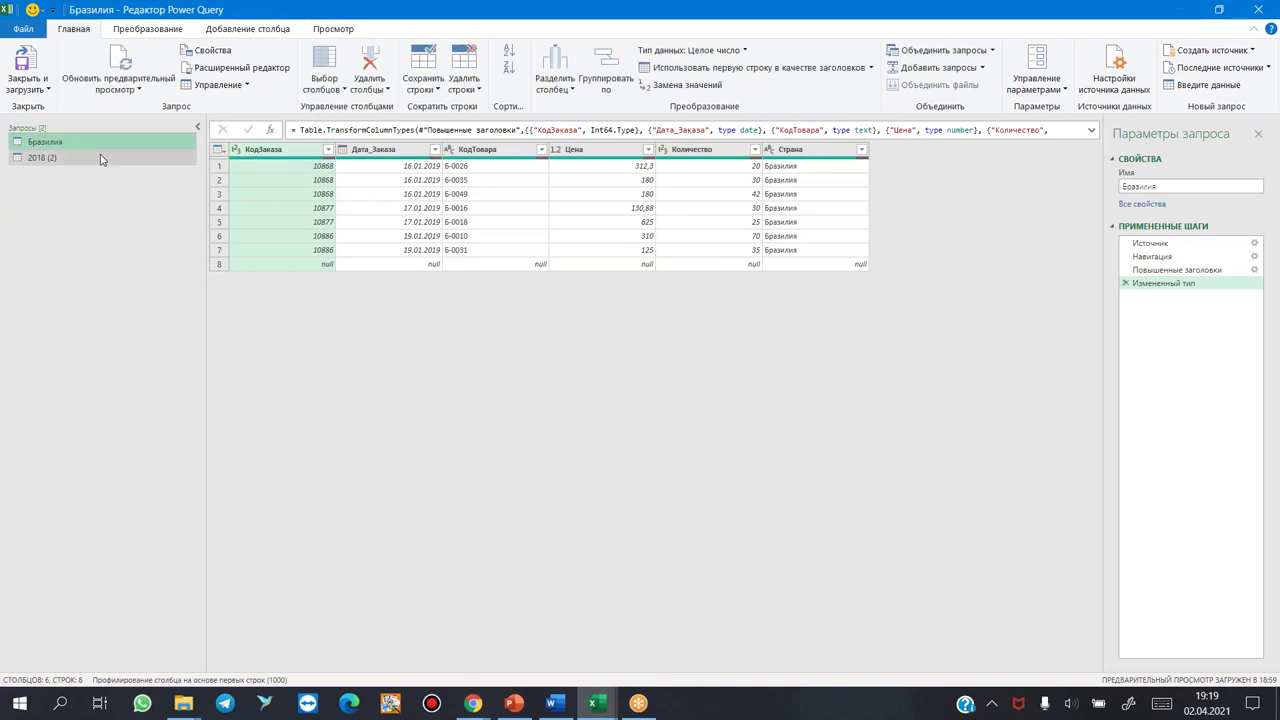
Step: Rename the duplicated query 2018 (2) to Германия
right_click(100, 160)
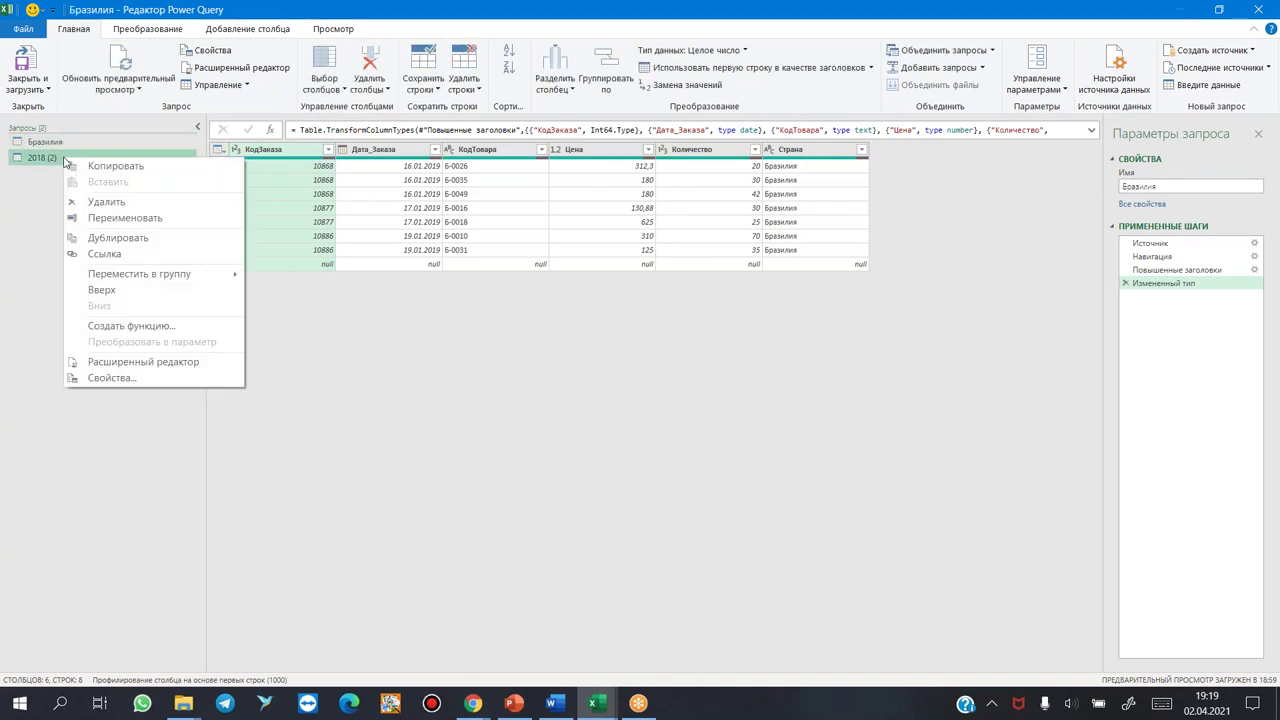
left_click(110, 218)
type("Германия")
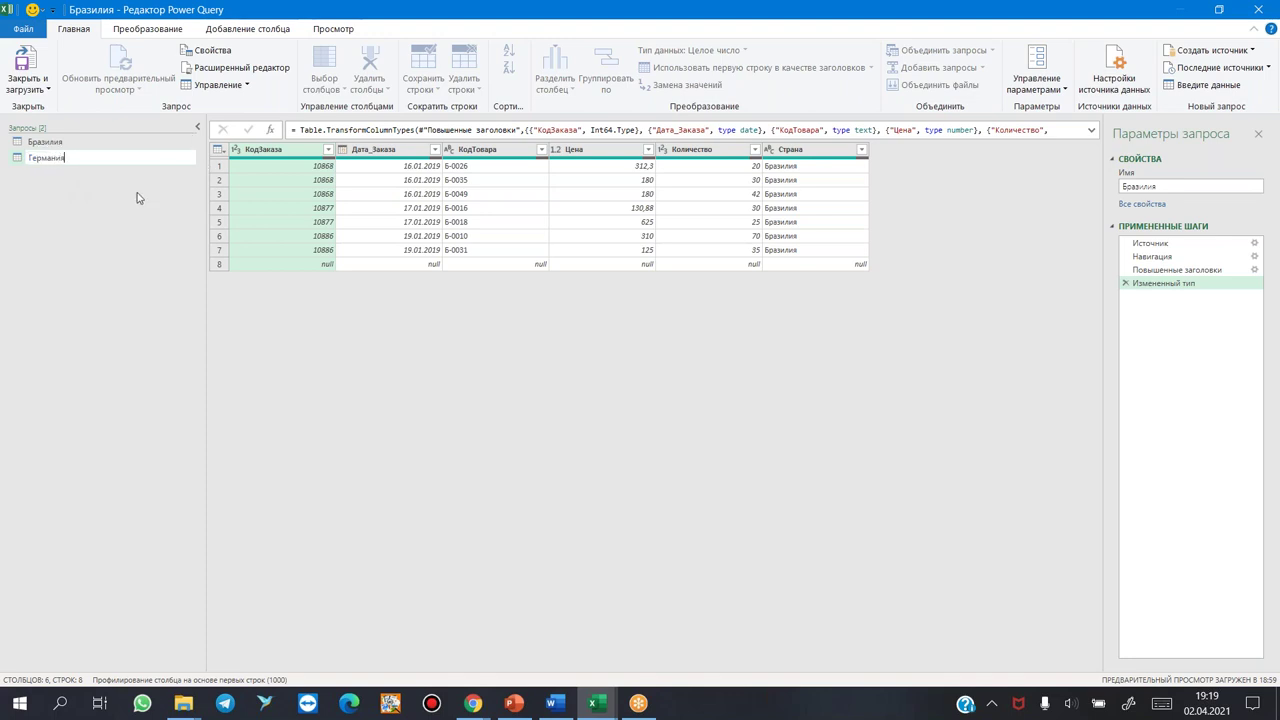
key("Return")
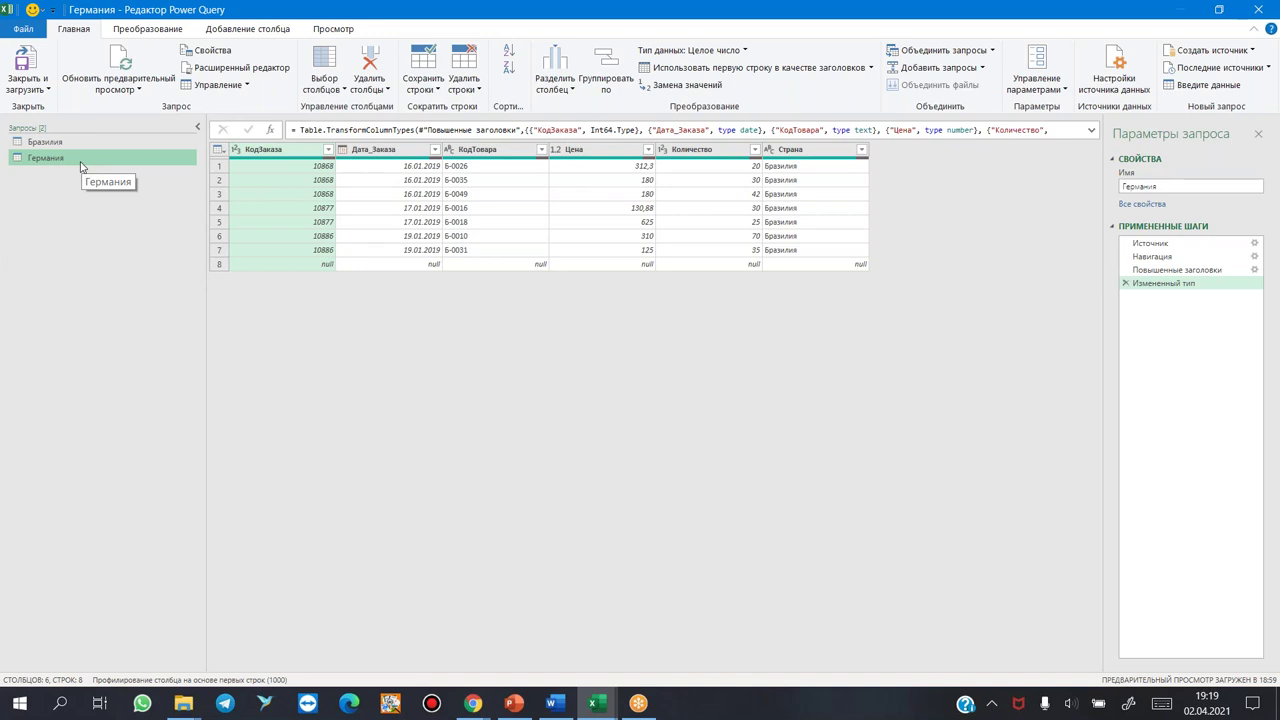
Step: Change the source file of the Германия query to ГЕРМАНИЯ.xlsx and check its remaining applied steps through Измененный тип
left_click(1149, 246)
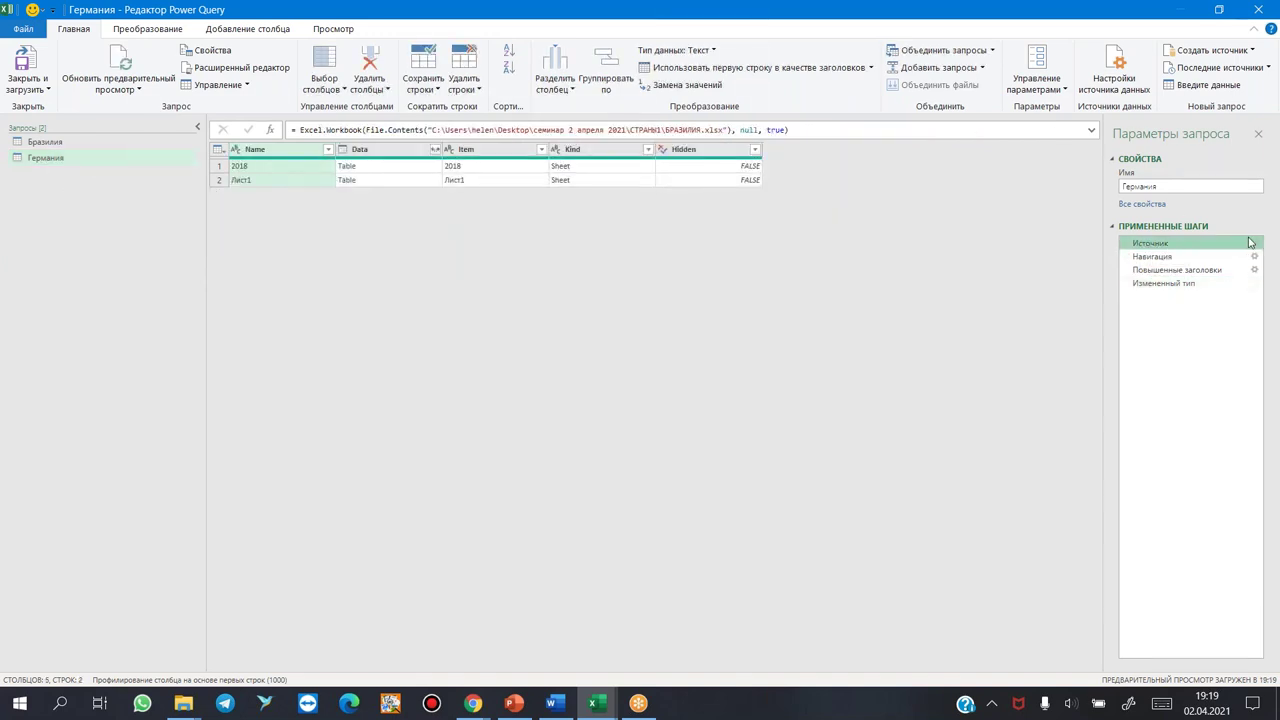
left_click(1255, 244)
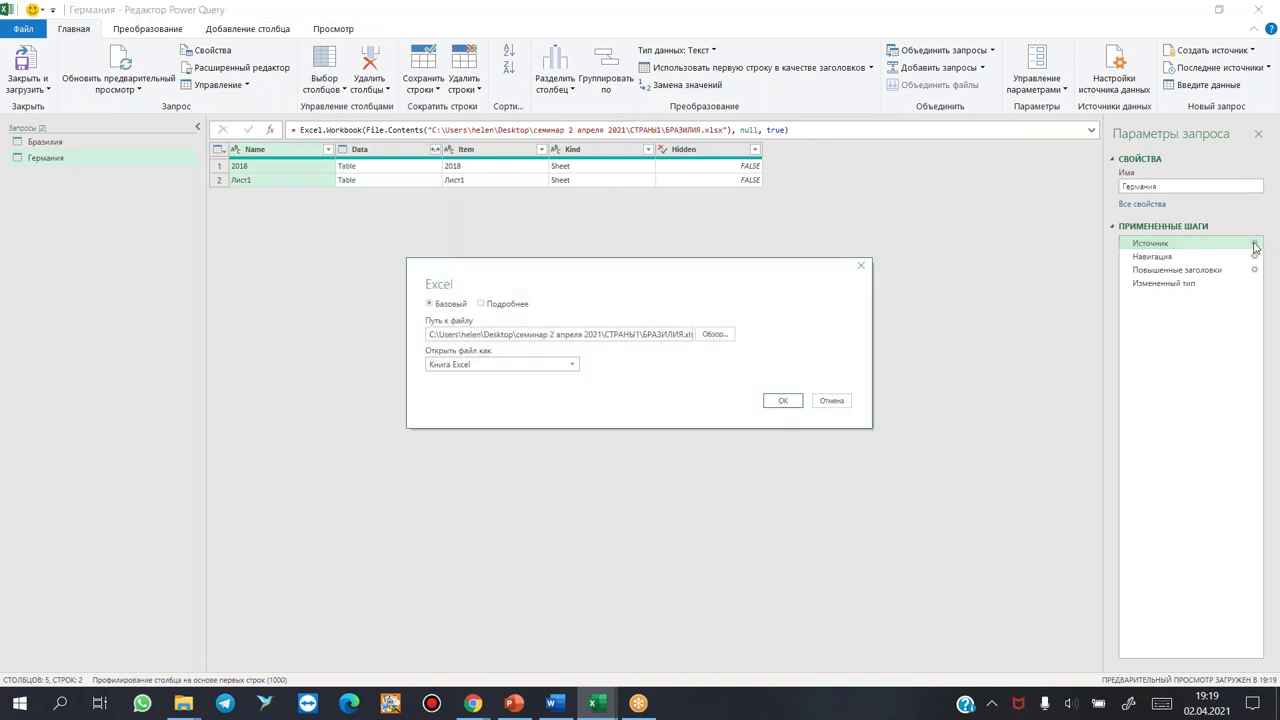
left_click(714, 335)
left_click(461, 201)
left_click(786, 478)
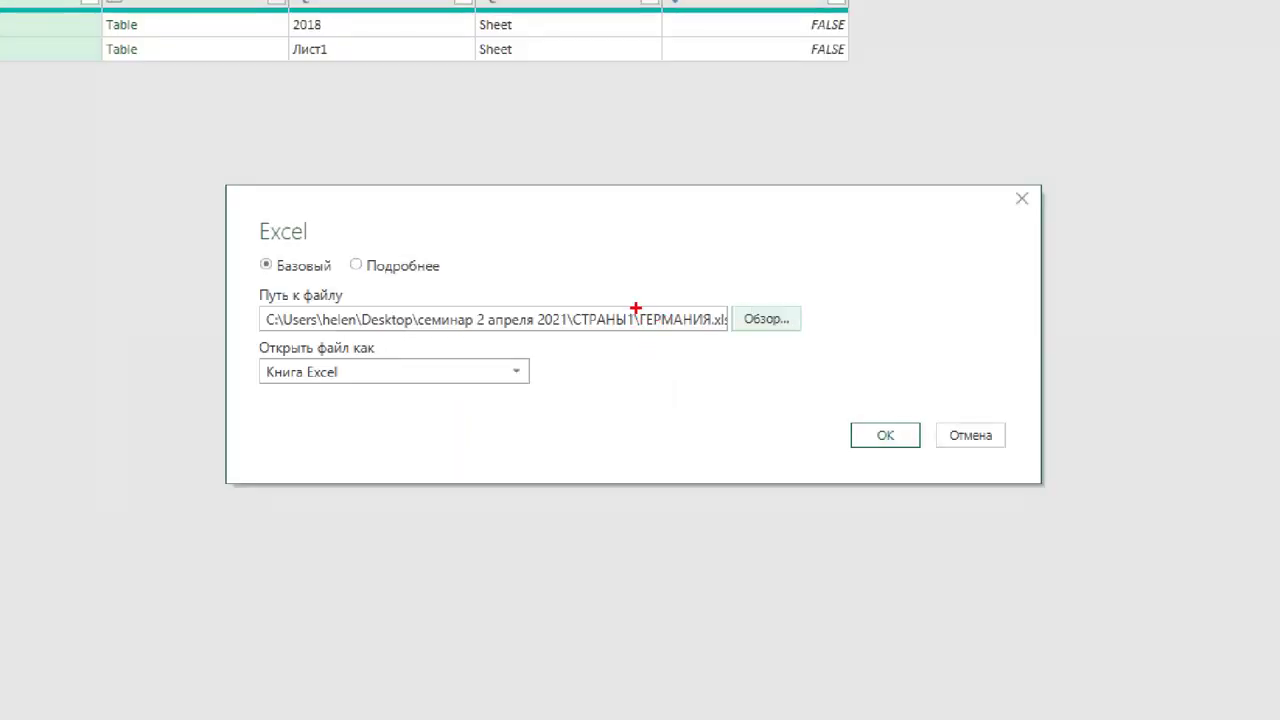
mouse_move(640, 305)
left_mouse_down()
mouse_move(671, 330)
mouse_move(718, 330)
mouse_move(707, 330)
left_mouse_up()
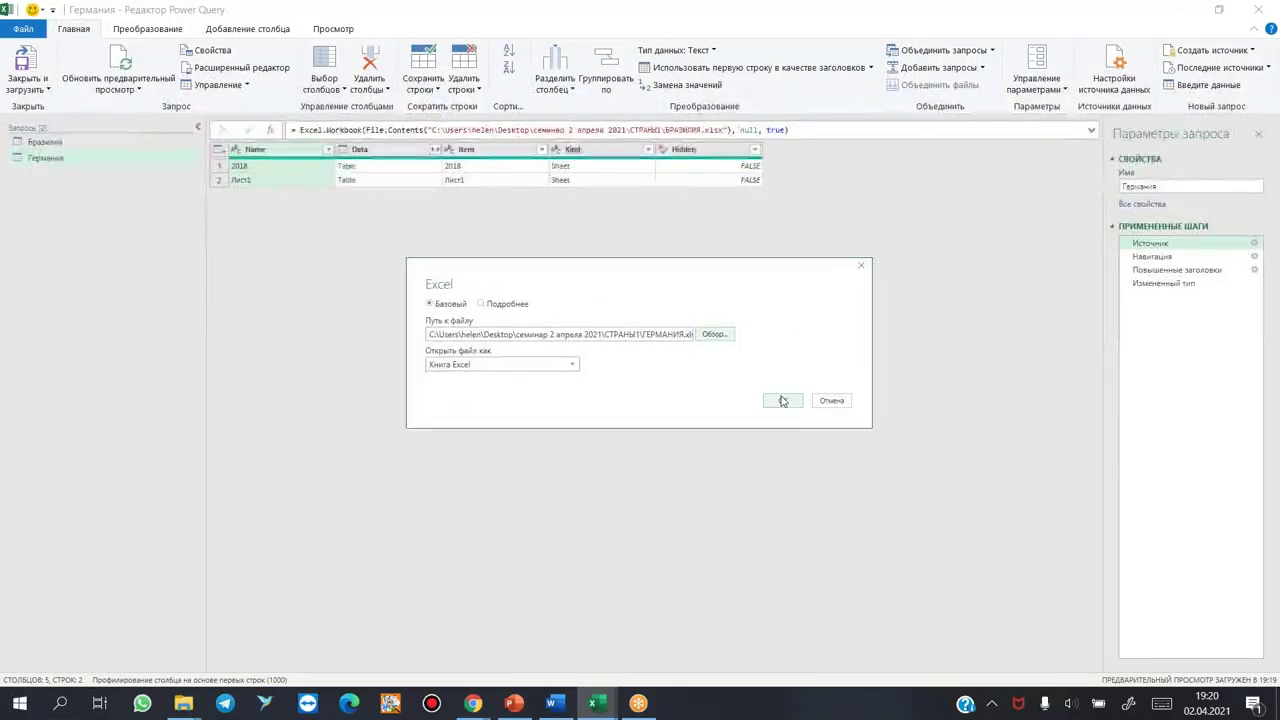
left_click(883, 438)
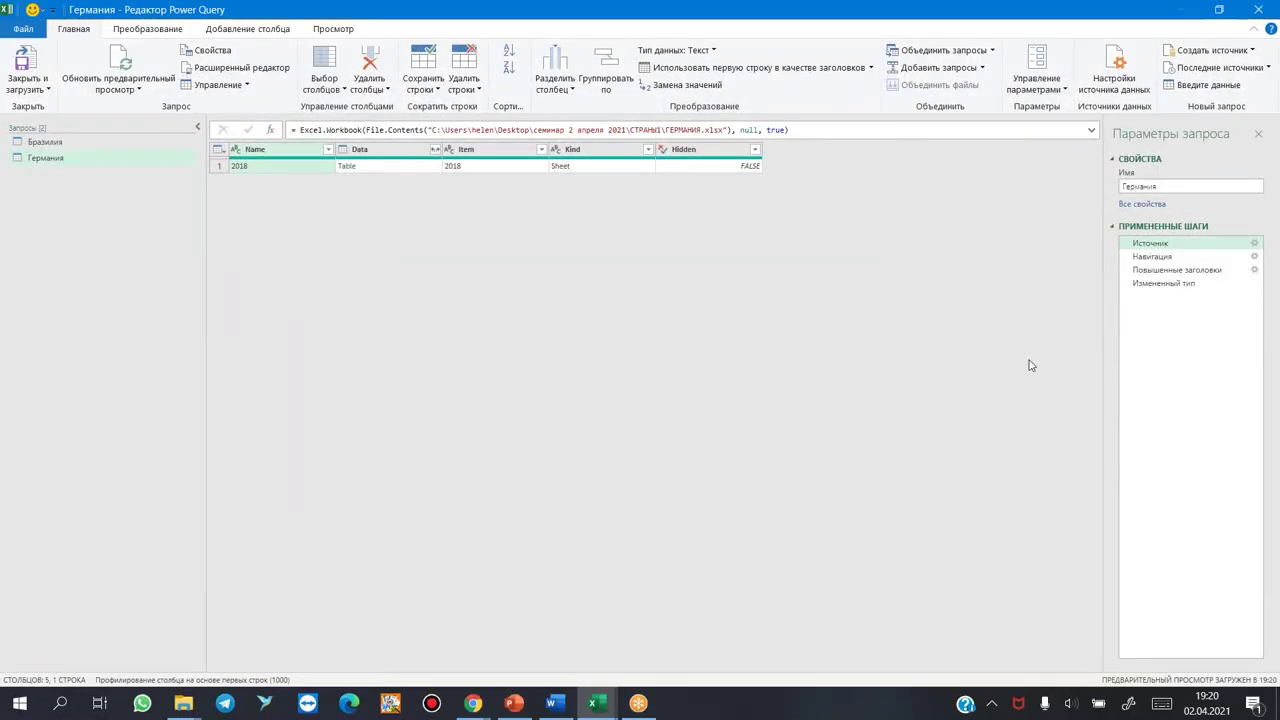
left_click(1151, 259)
left_click(1150, 270)
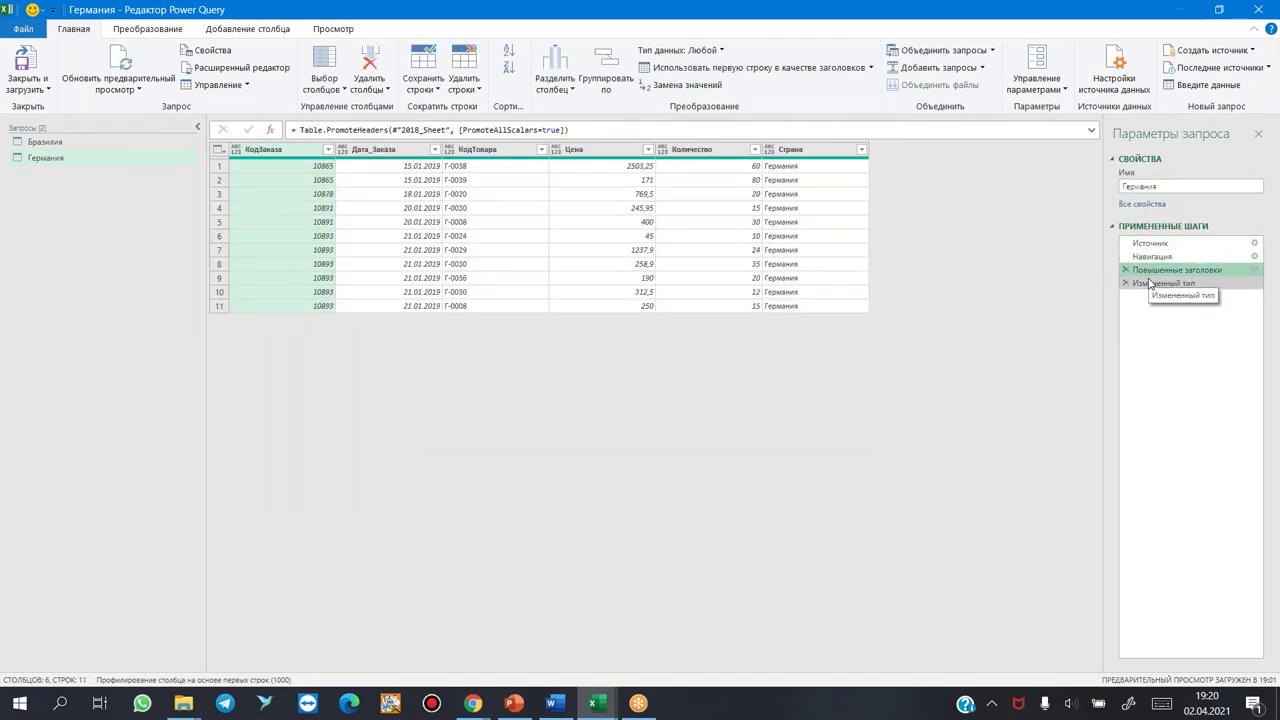
left_click(1150, 283)
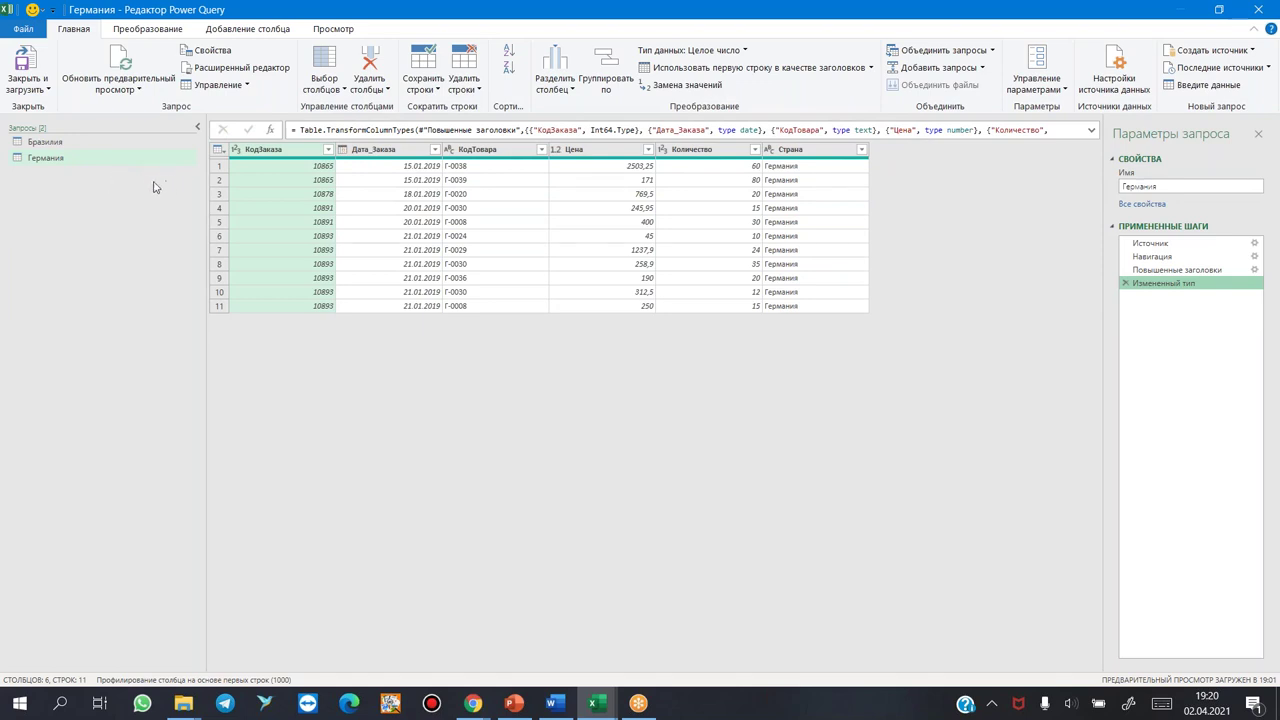
Step: Duplicate the Германия query to serve as the base for another country
right_click(60, 158)
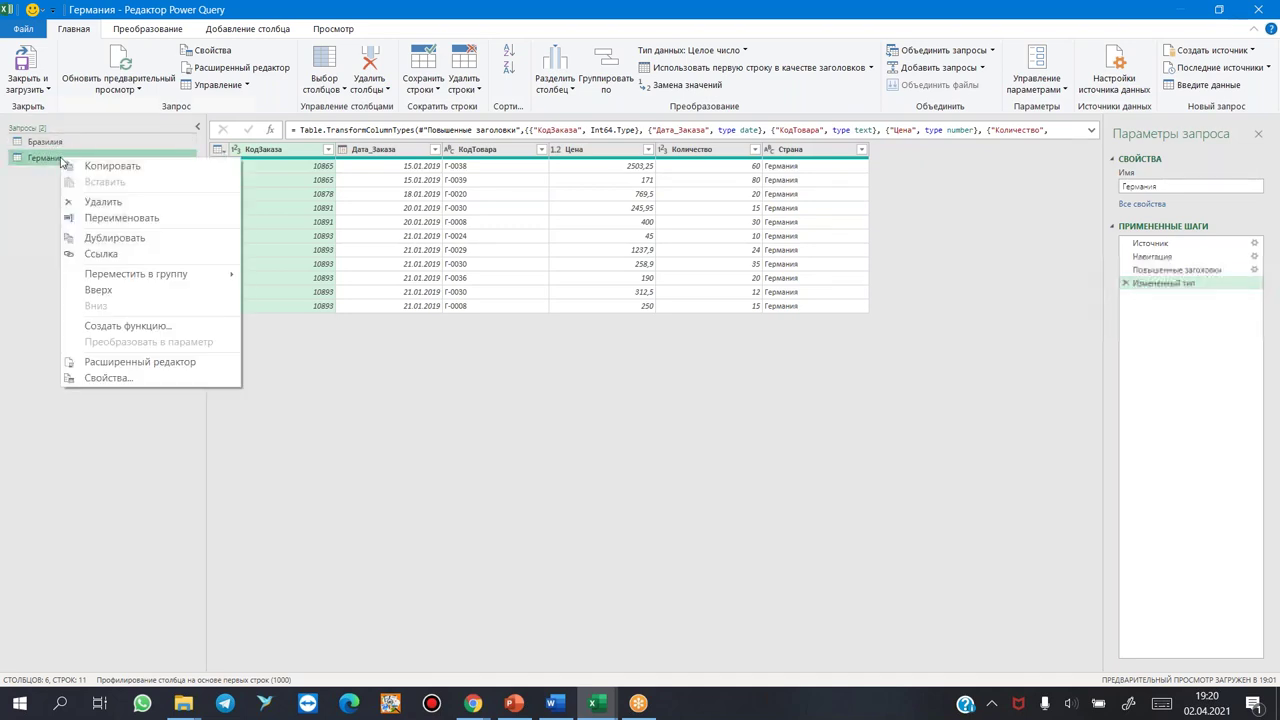
left_click(114, 238)
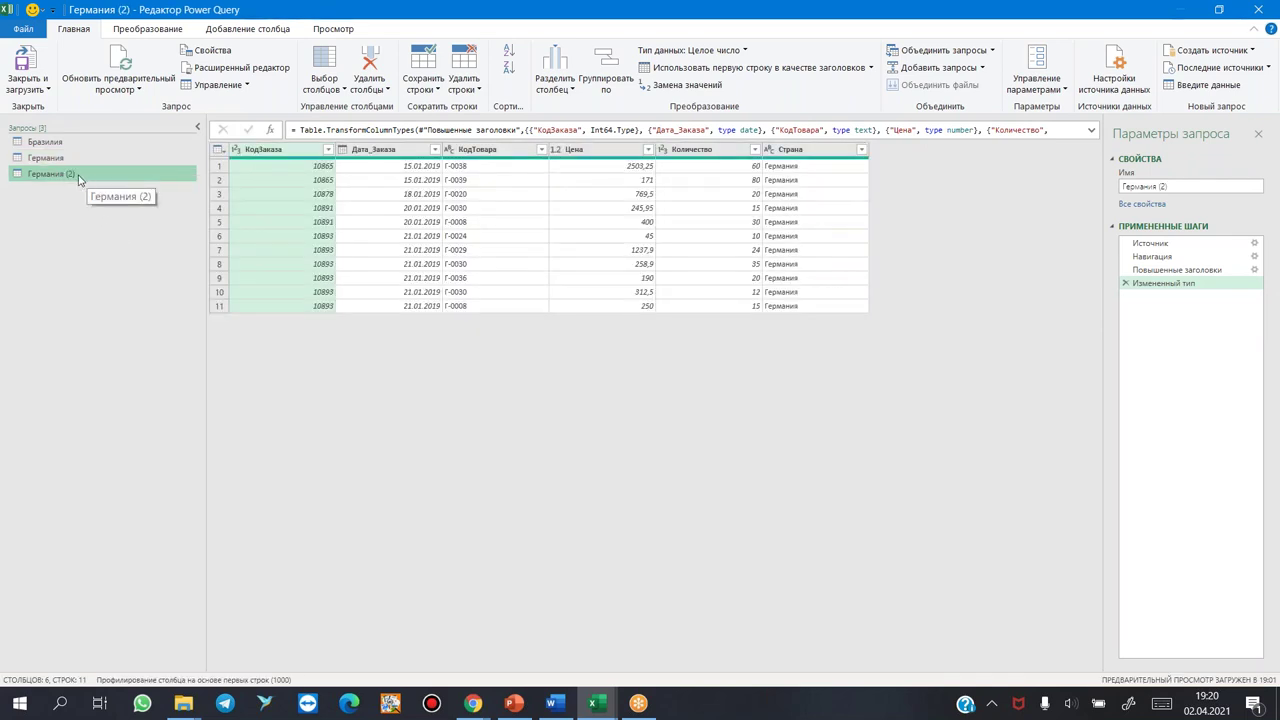
Step: Rename the duplicated query Германия (2) to Франция
left_click(1195, 187)
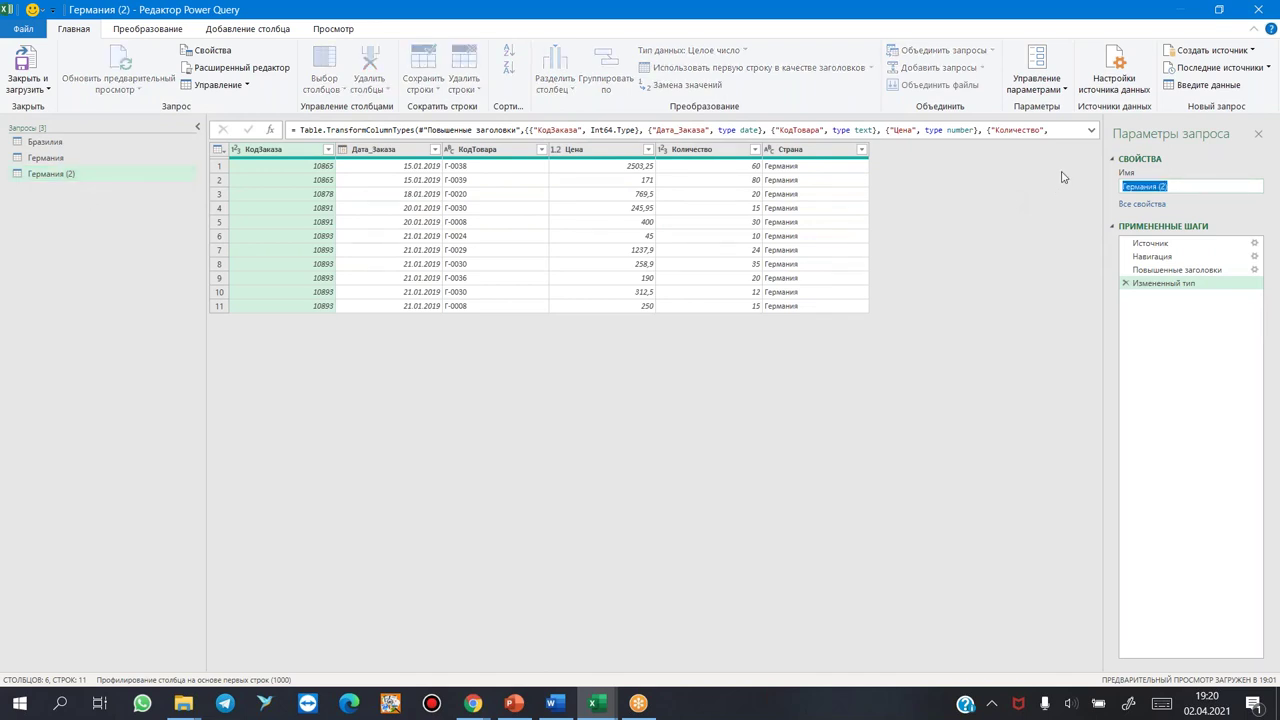
type("С")
key("Return")
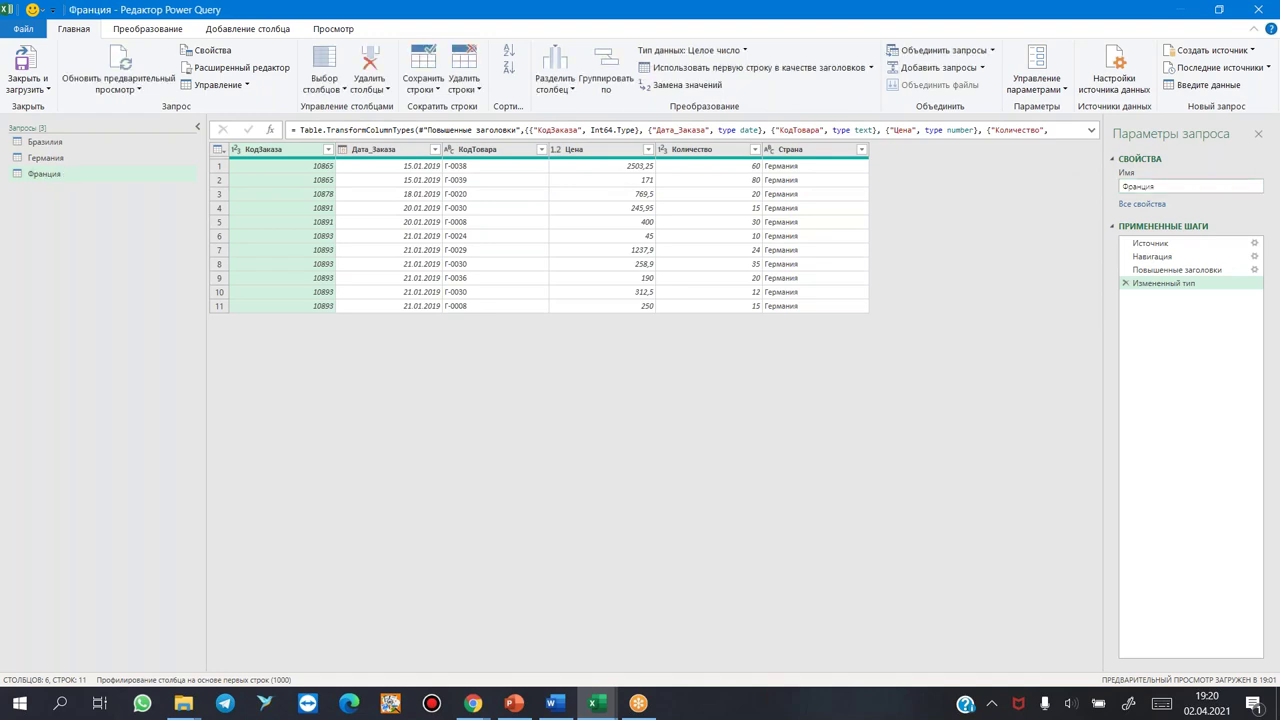
Step: Change the source file of the Франция query to Франция.xlsx and check its remaining applied steps through Измененный тип
left_click(1148, 243)
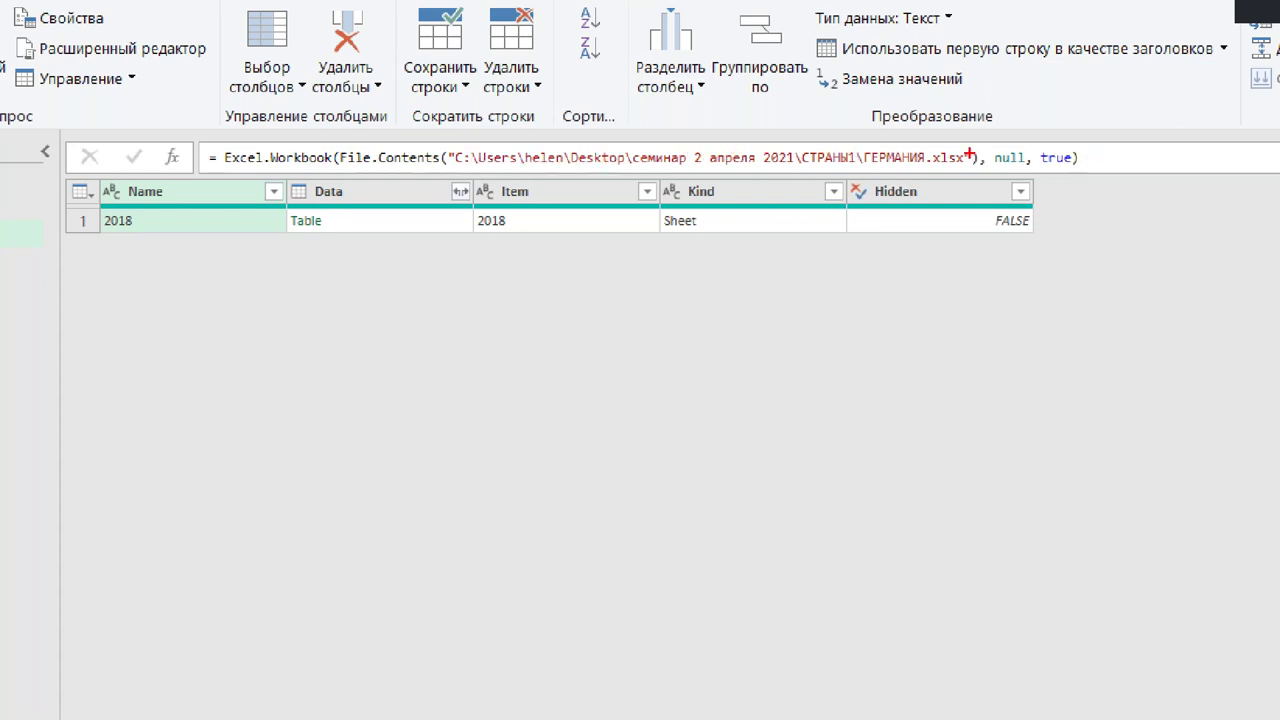
left_click_drag(859, 146, 923, 168)
key("Escape")
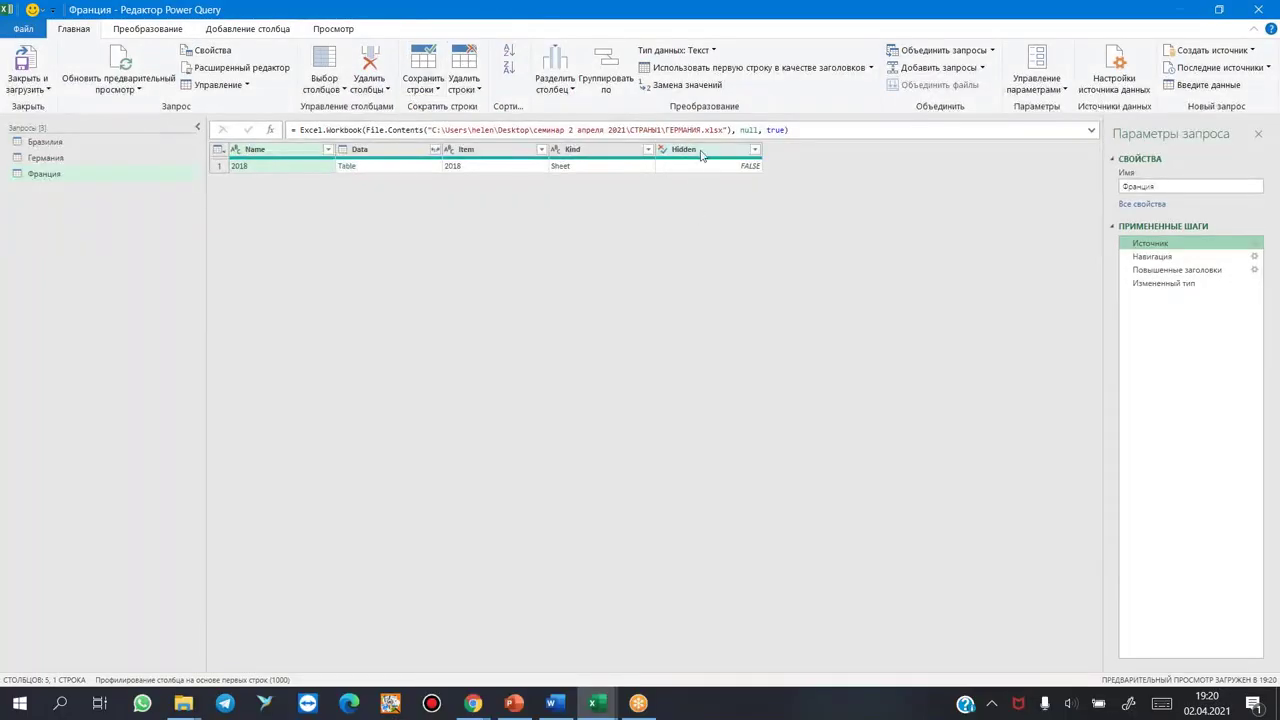
left_click_drag(668, 130, 698, 133)
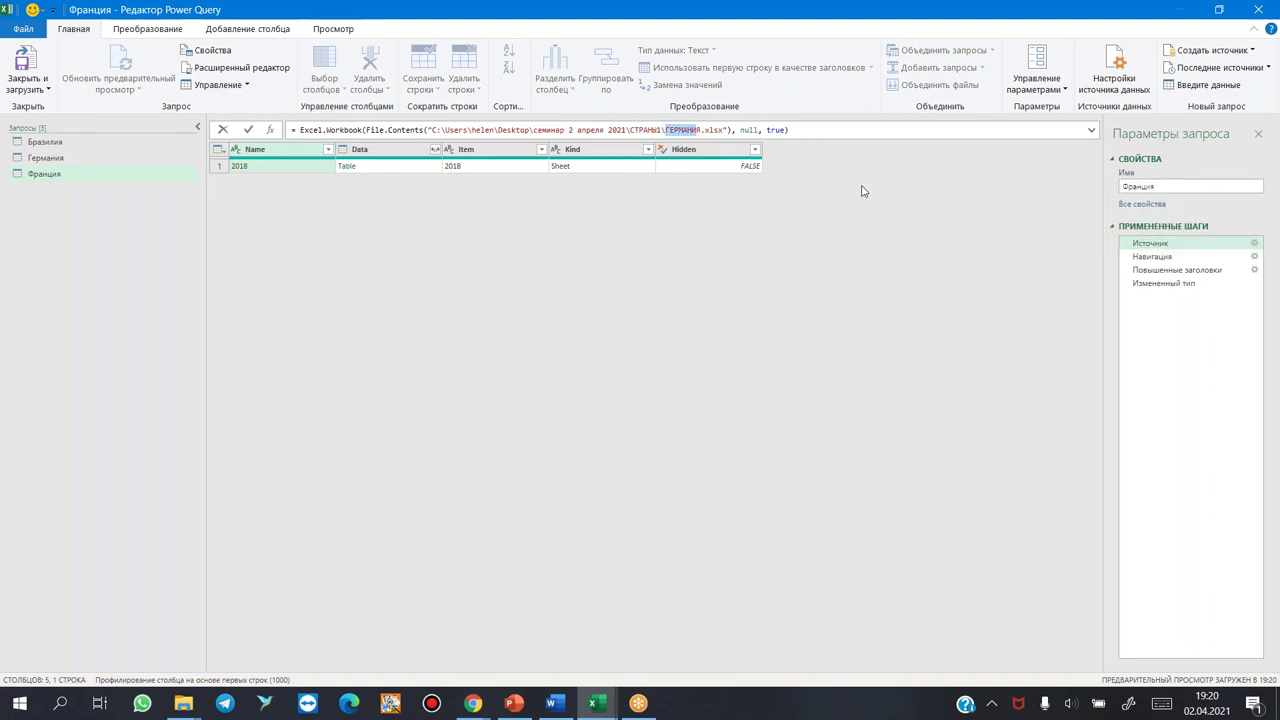
type("Франция")
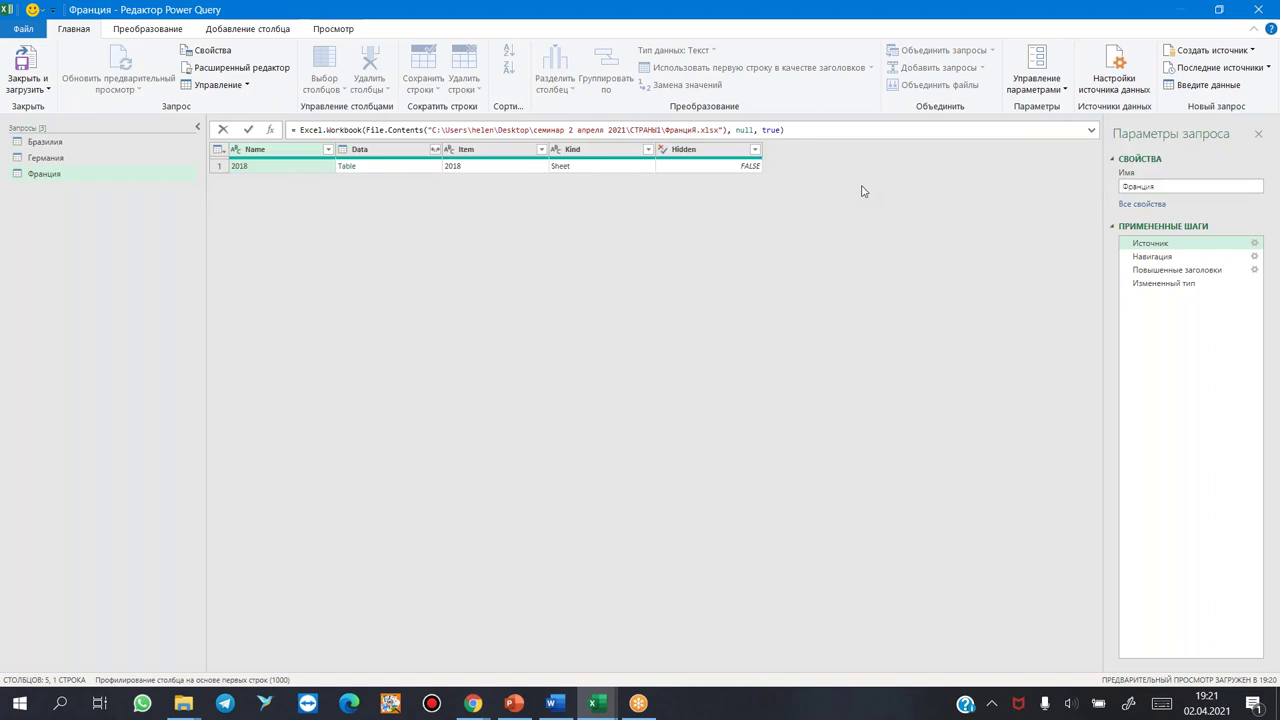
key("Return")
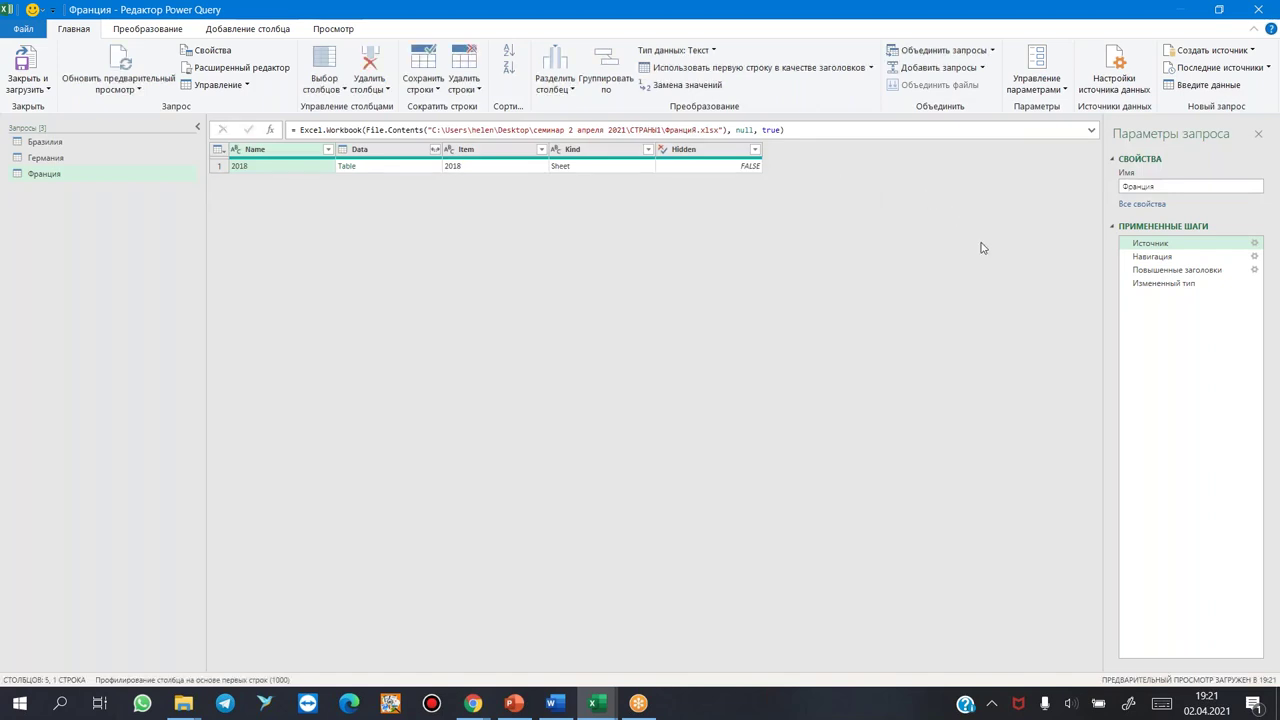
left_click(1150, 257)
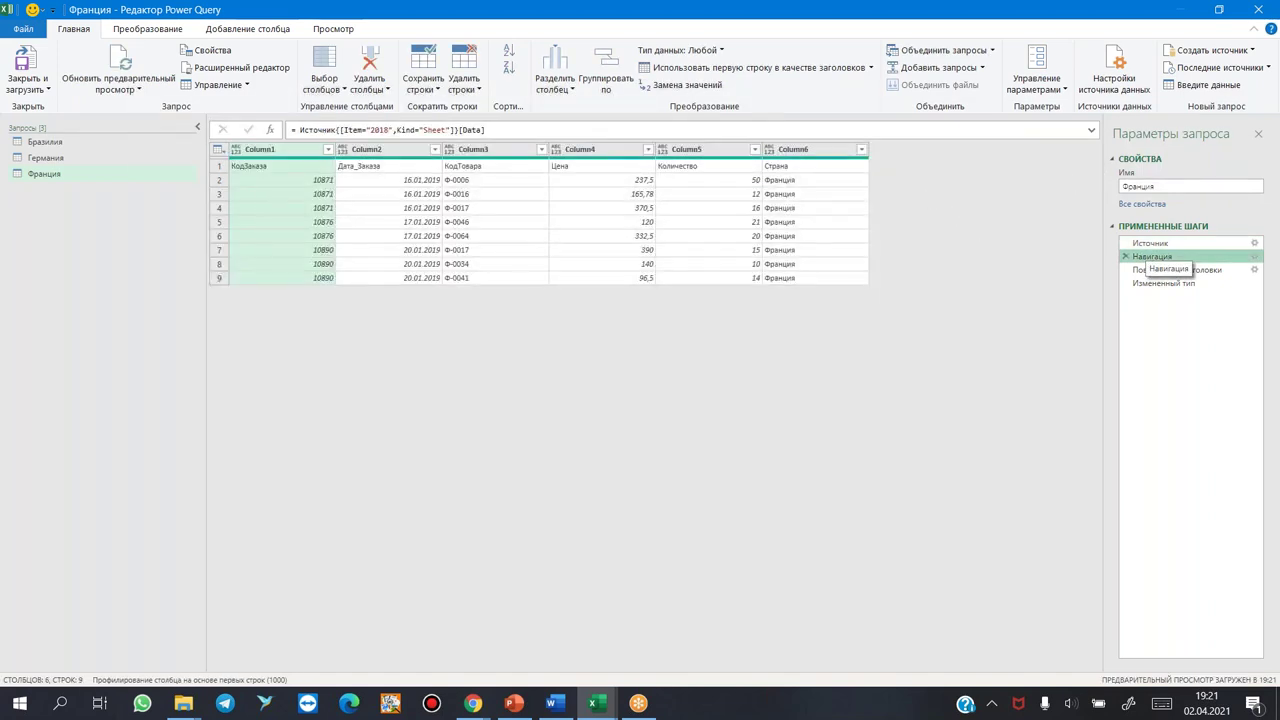
left_click(1155, 270)
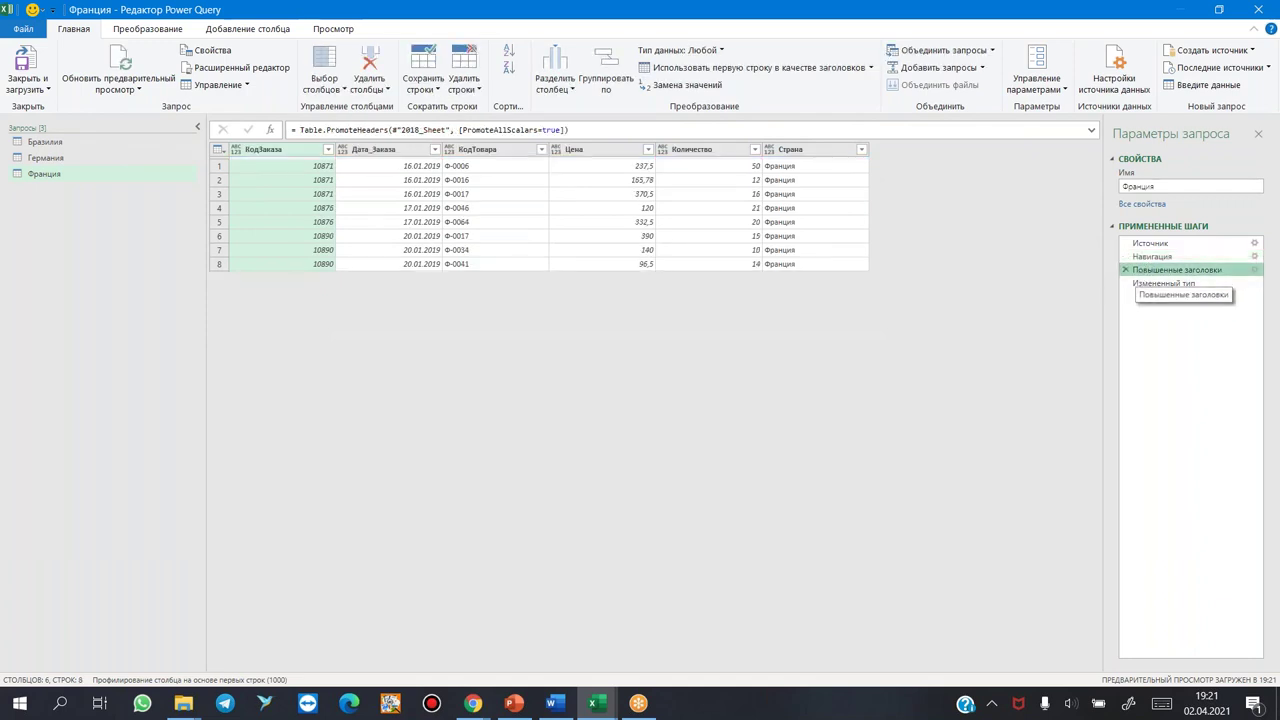
left_click(1136, 284)
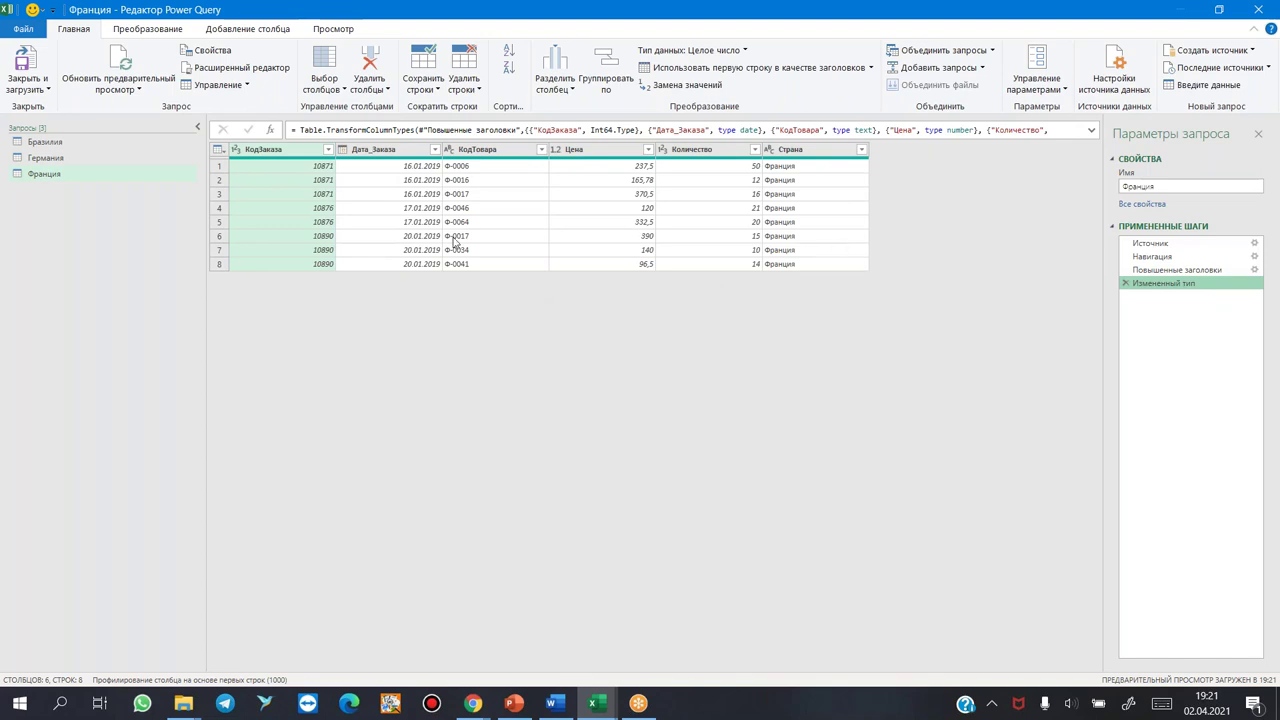
Step: Duplicate the Франция query and rename the copy to США
right_click(39, 177)
left_click(92, 256)
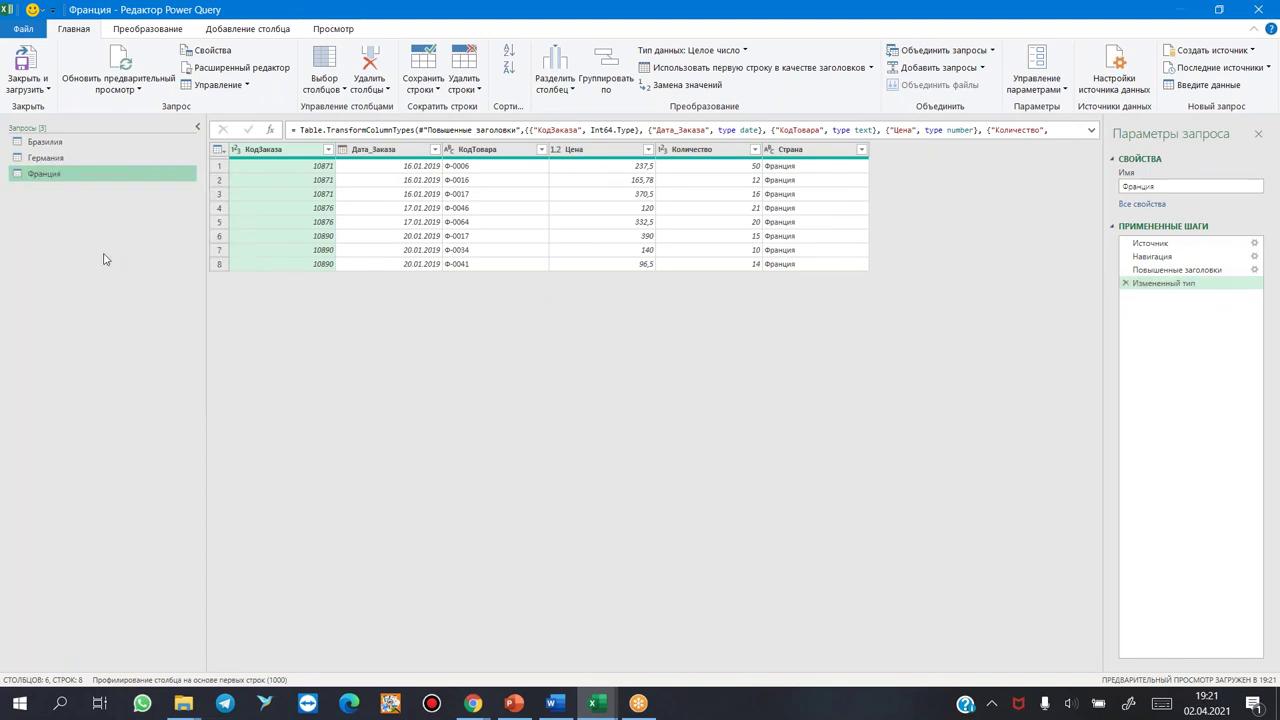
double_click(74, 189)
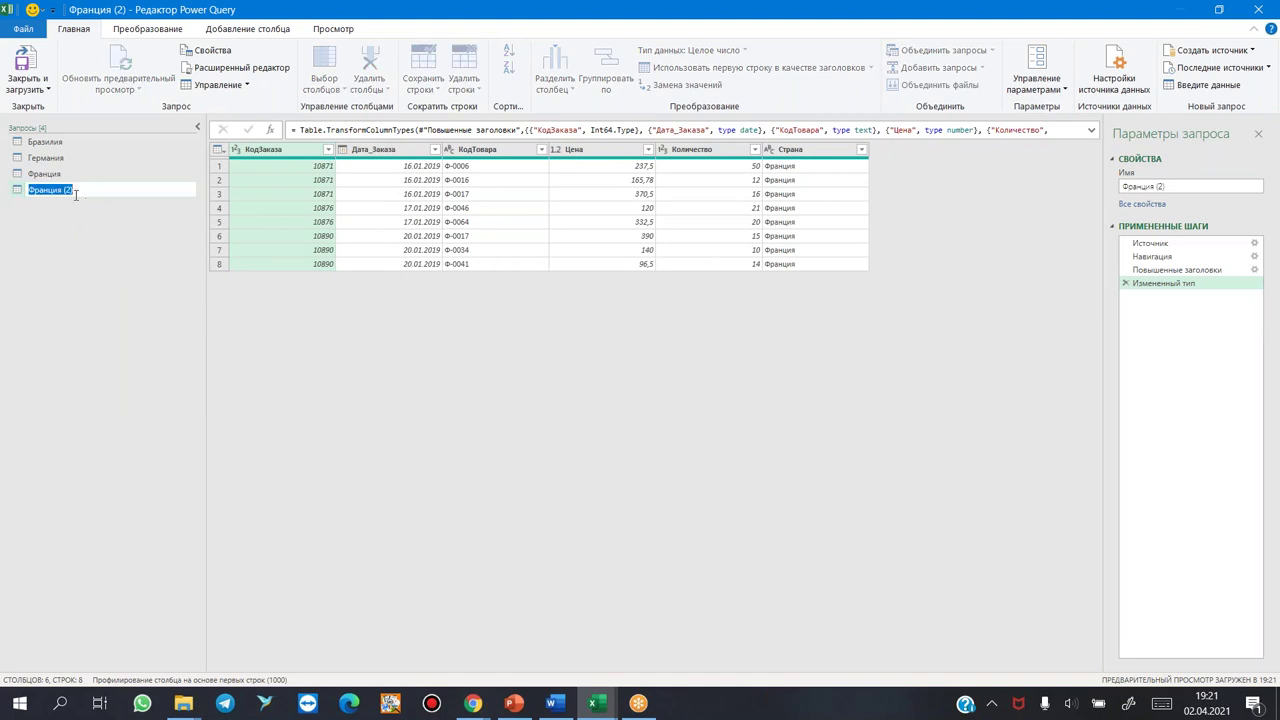
type("США")
key("Return")
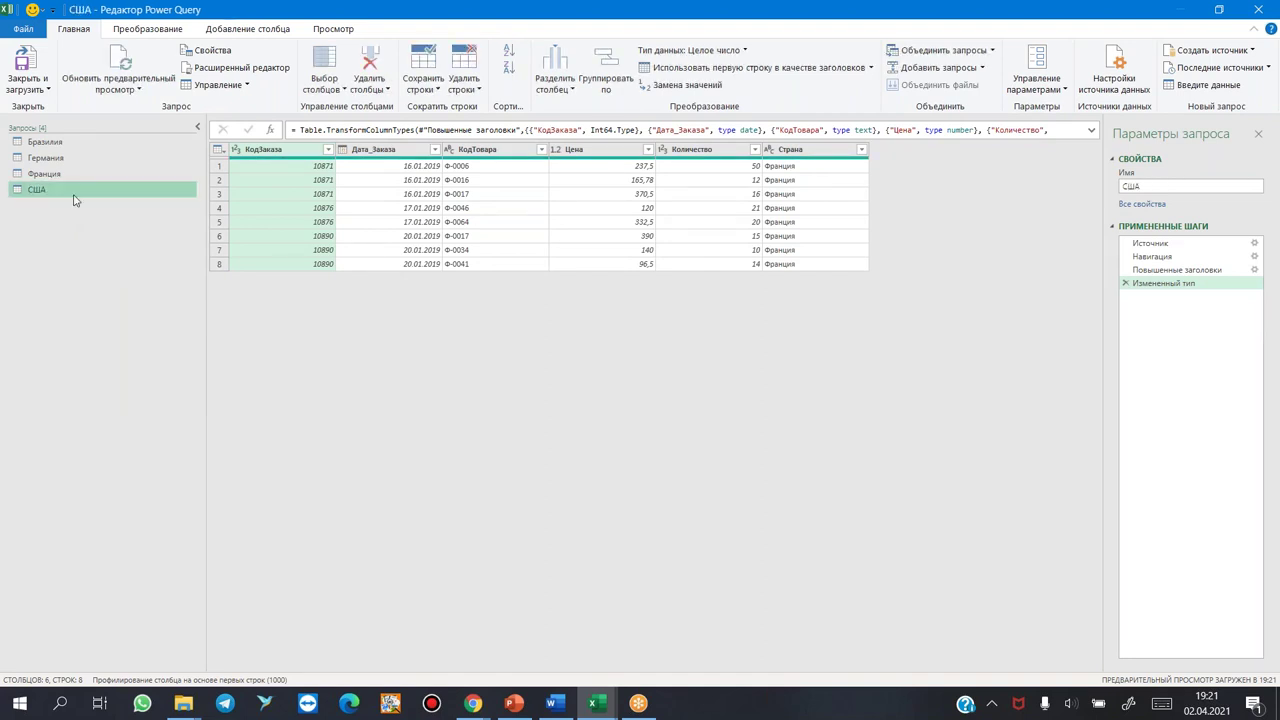
Step: Change the source file of the США query to США.xlsx in its Источник step
left_click(1160, 244)
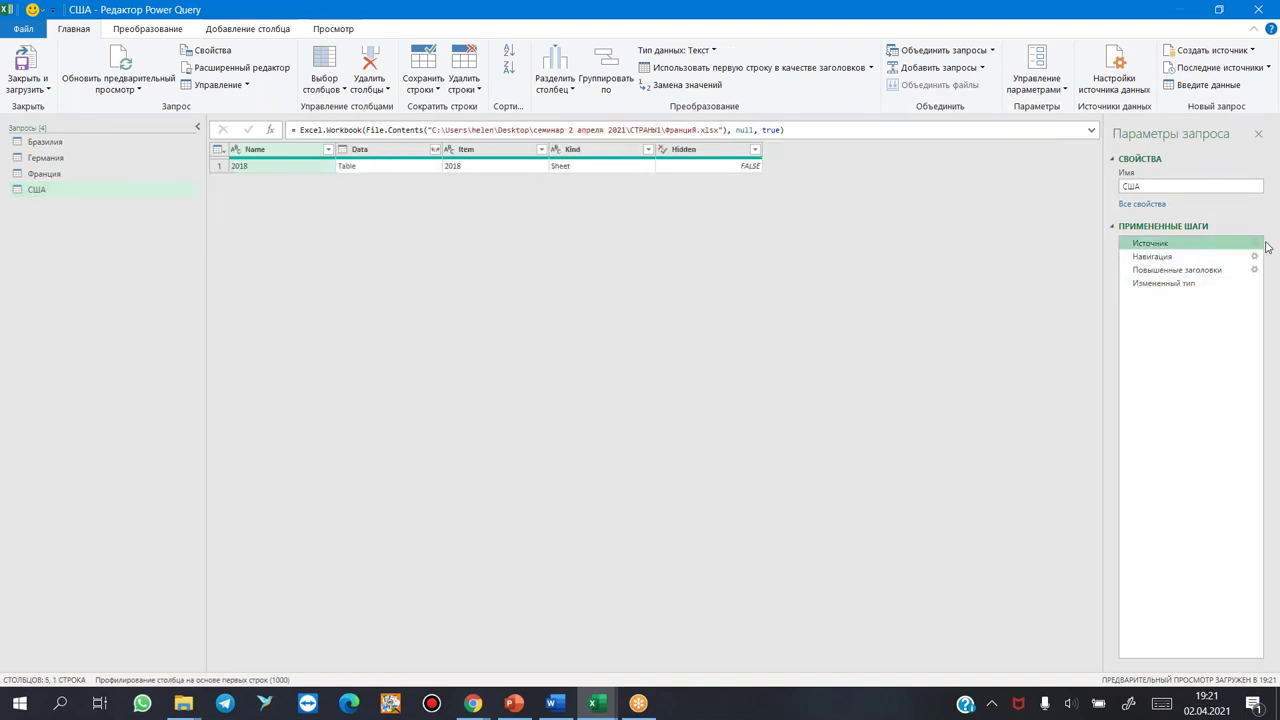
left_click_drag(666, 130, 698, 130)
type("США")
key("Return")
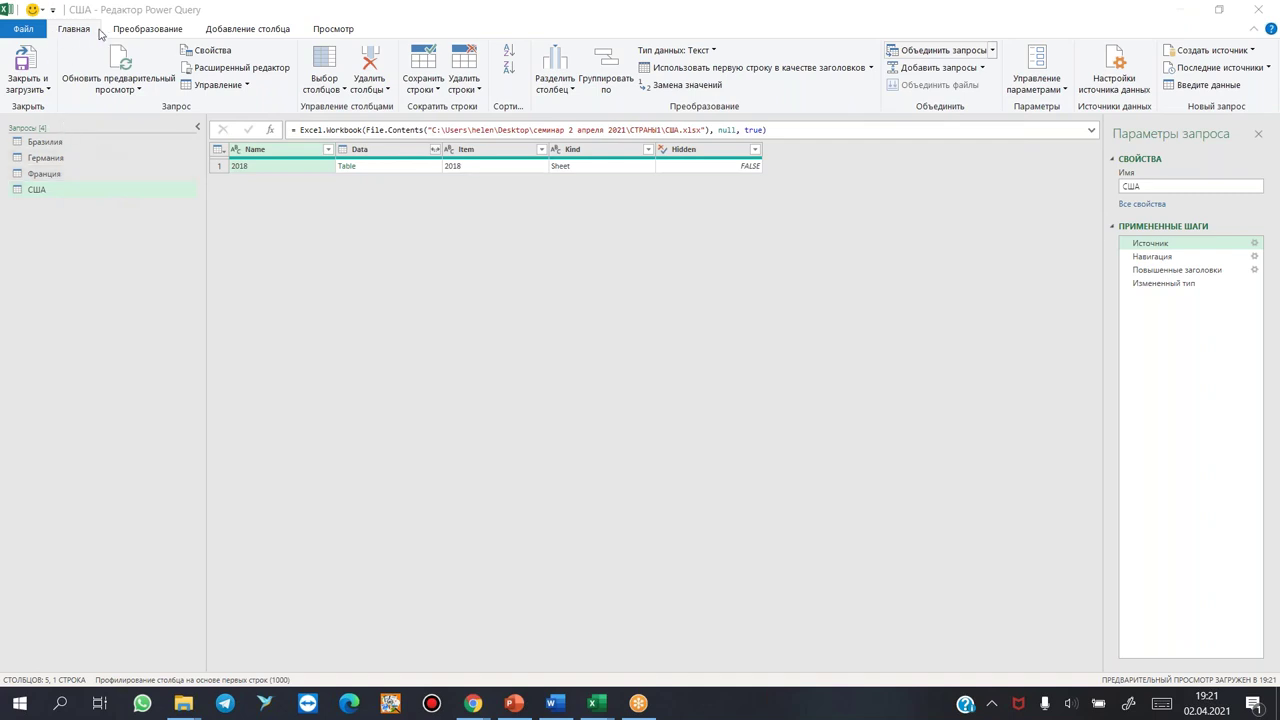
Step: Append the США, Бразилия, Германия and Франция queries into a new query using the three-or-more-tables option
left_click(984, 70)
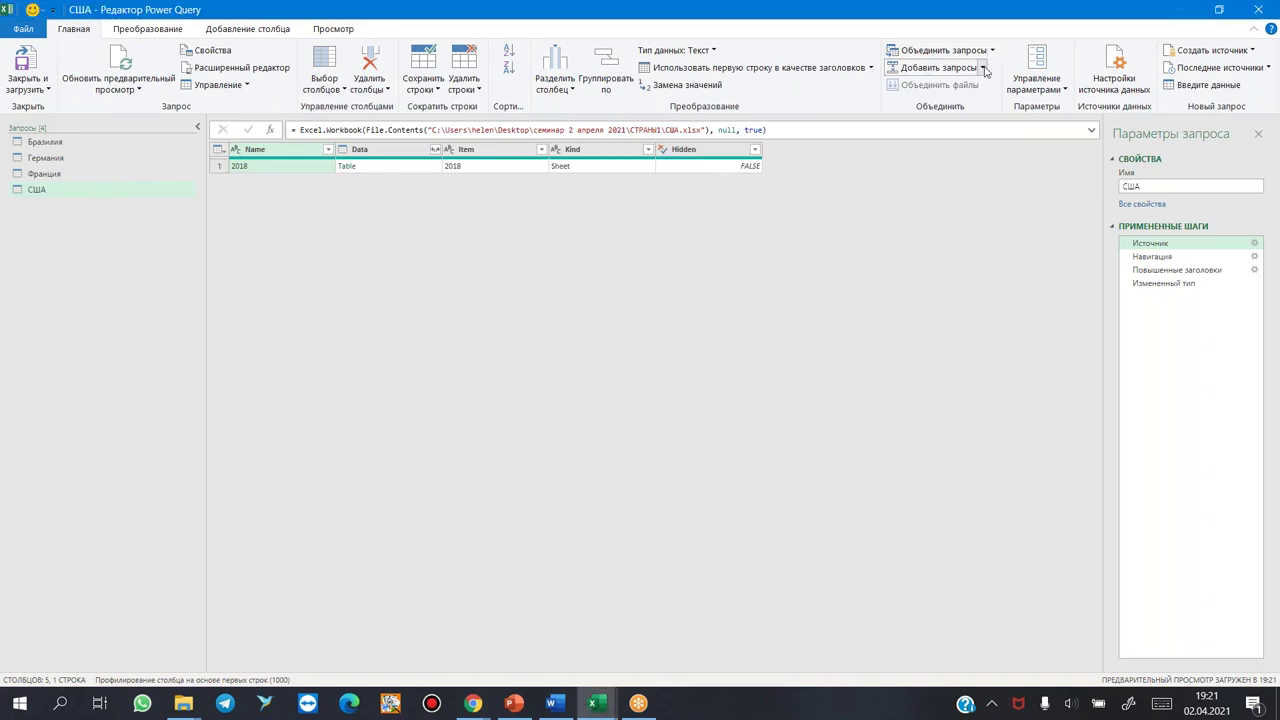
left_click(984, 68)
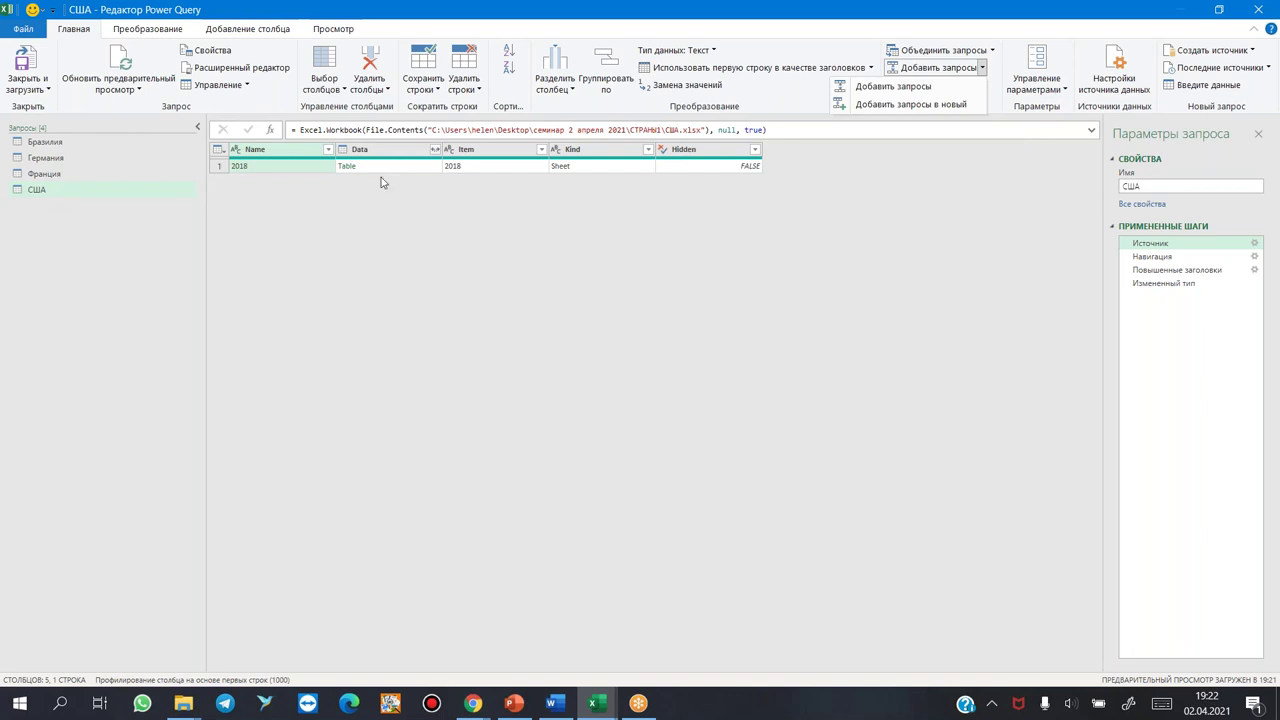
left_click(922, 106)
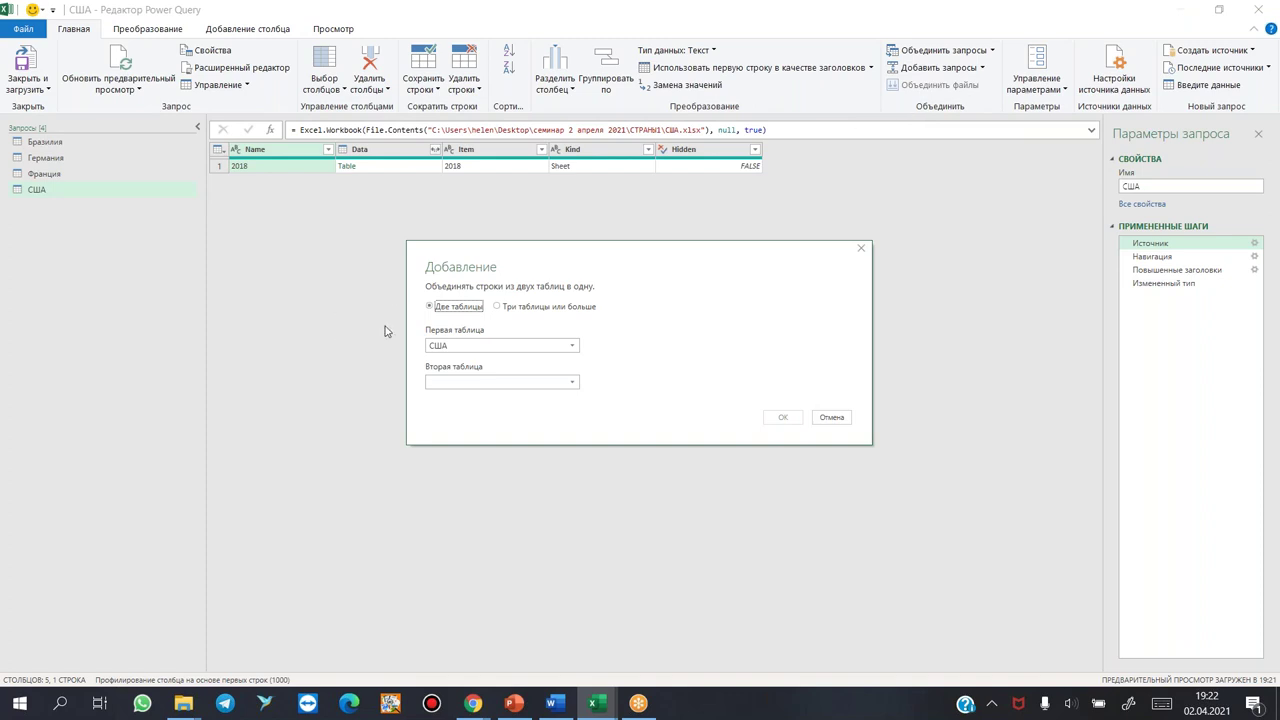
left_click(501, 307)
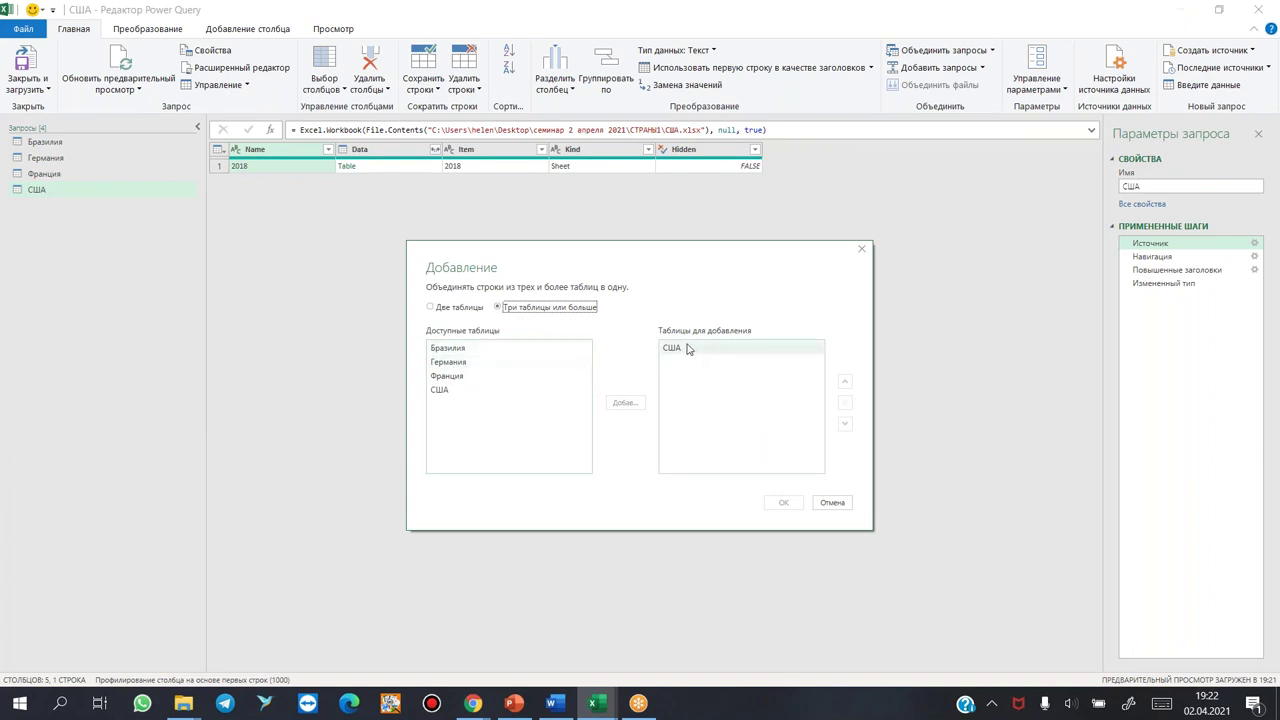
left_click(448, 349)
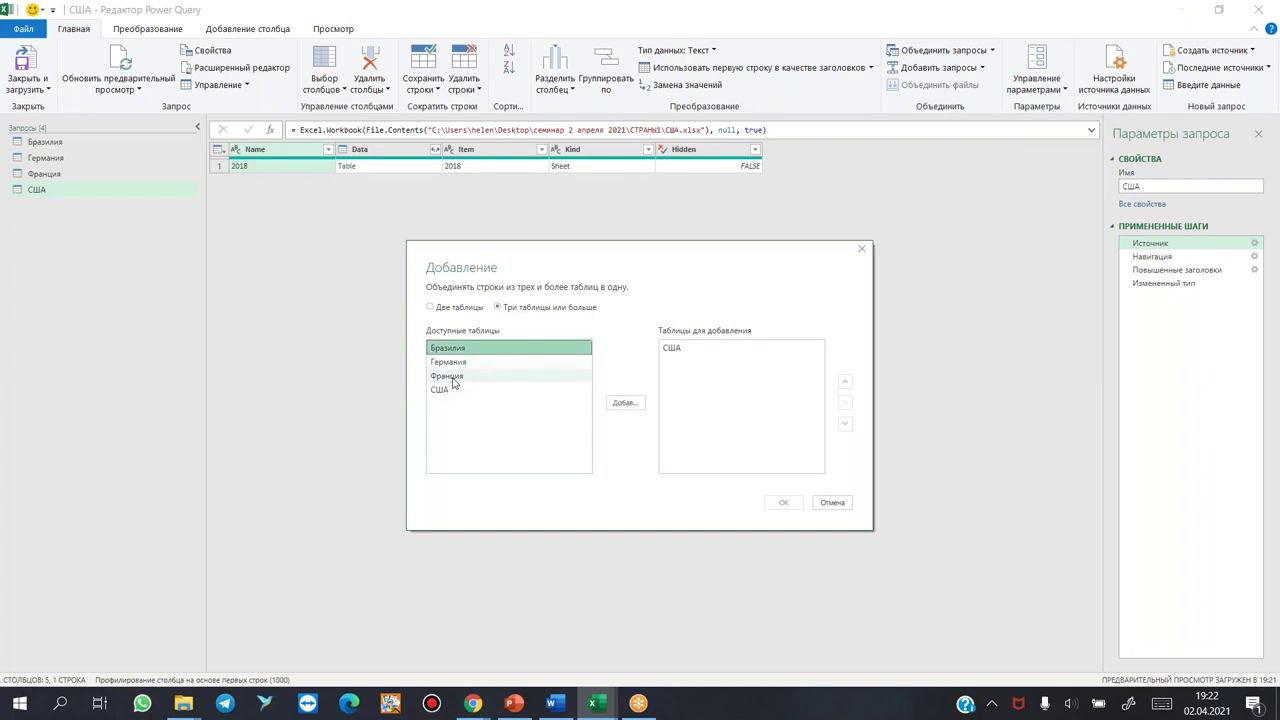
left_click(452, 376, "shift")
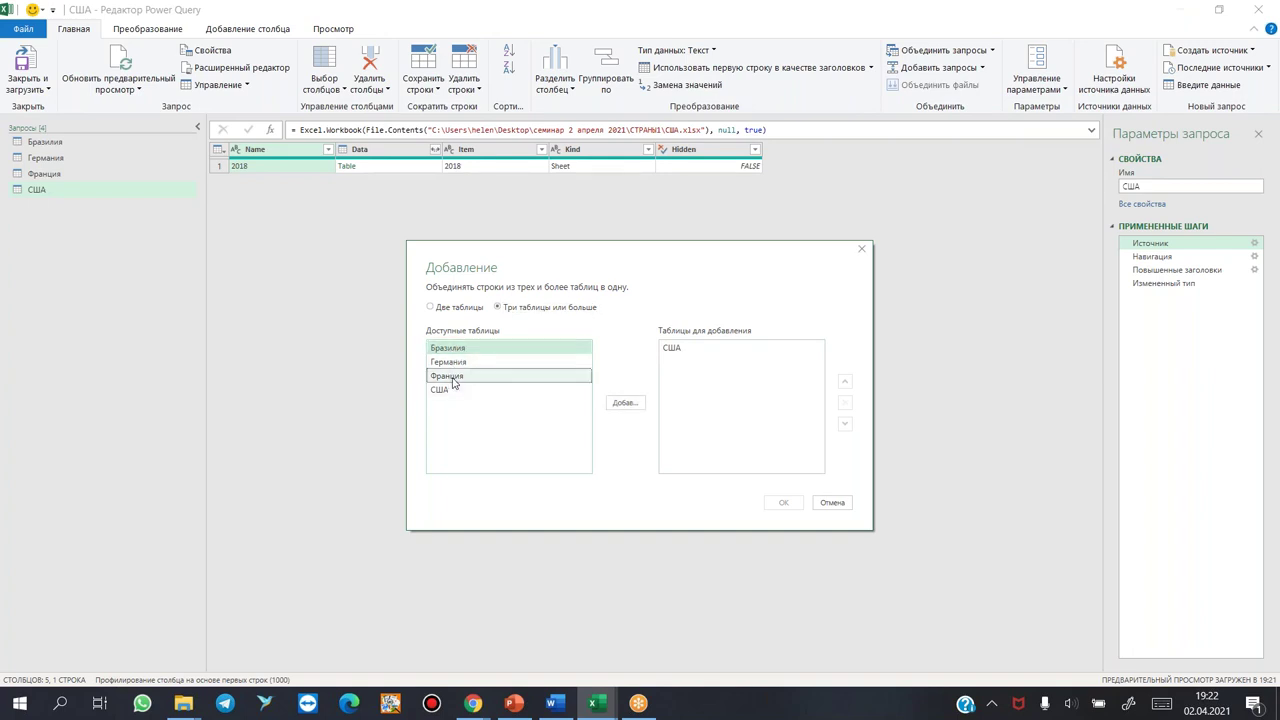
left_click(630, 408)
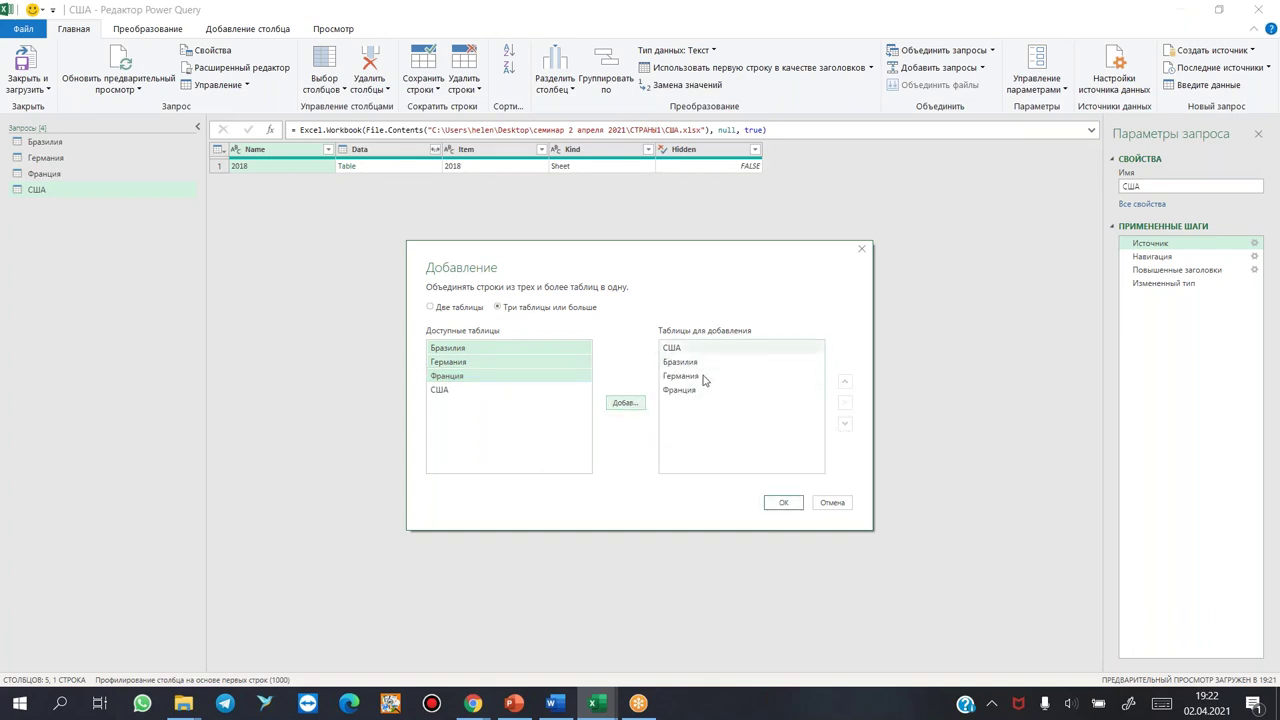
left_click(784, 503)
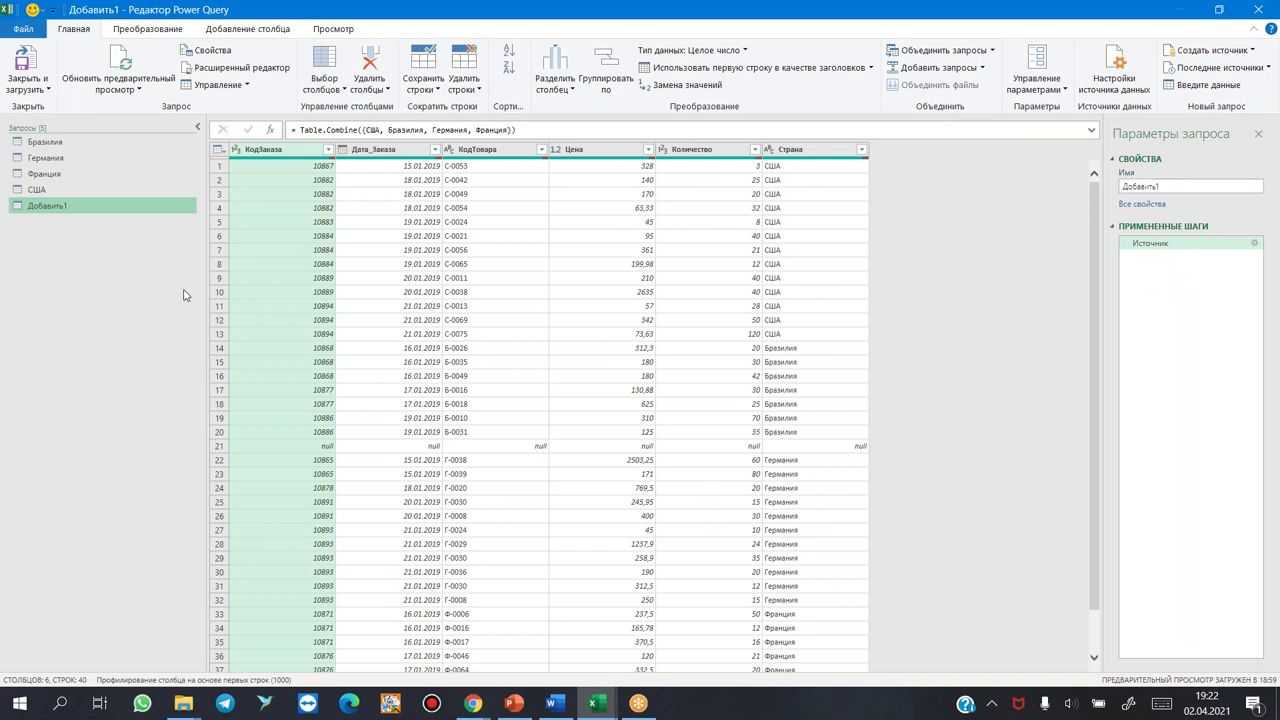
Step: Examine the data of the Бразилия, Германия, Франция and США queries for empty rows
left_click(57, 147)
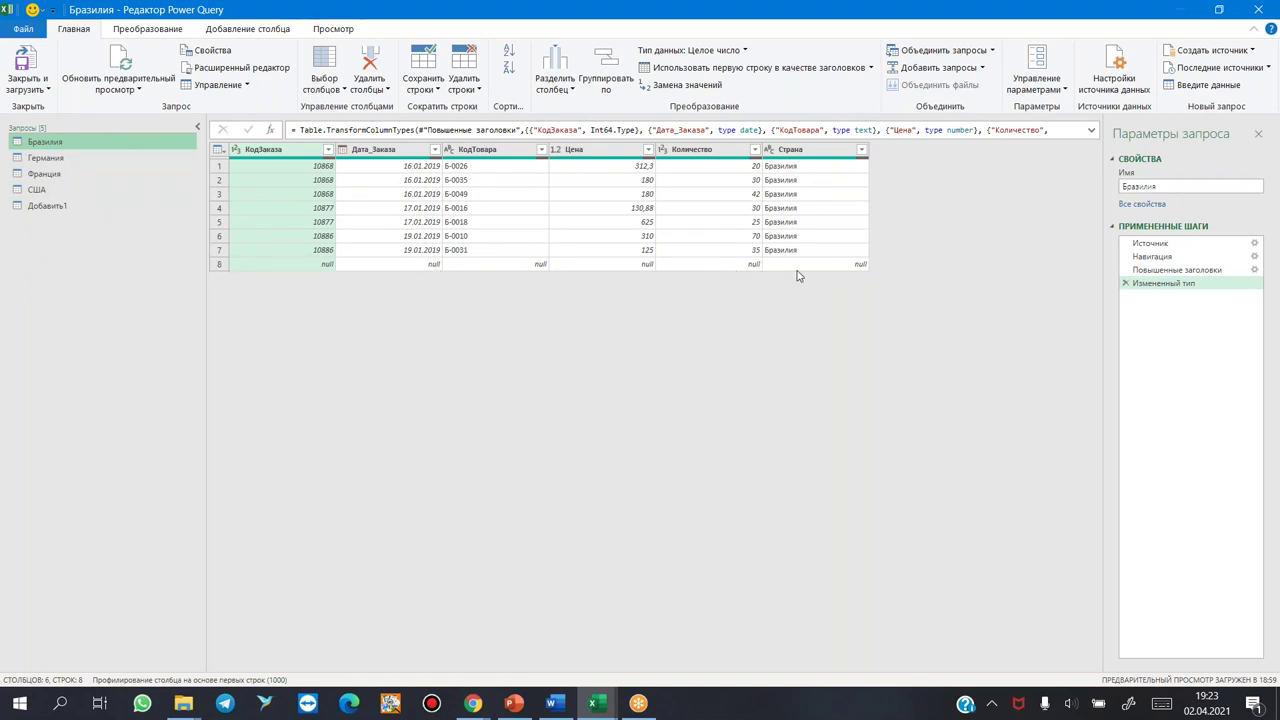
left_click(57, 165)
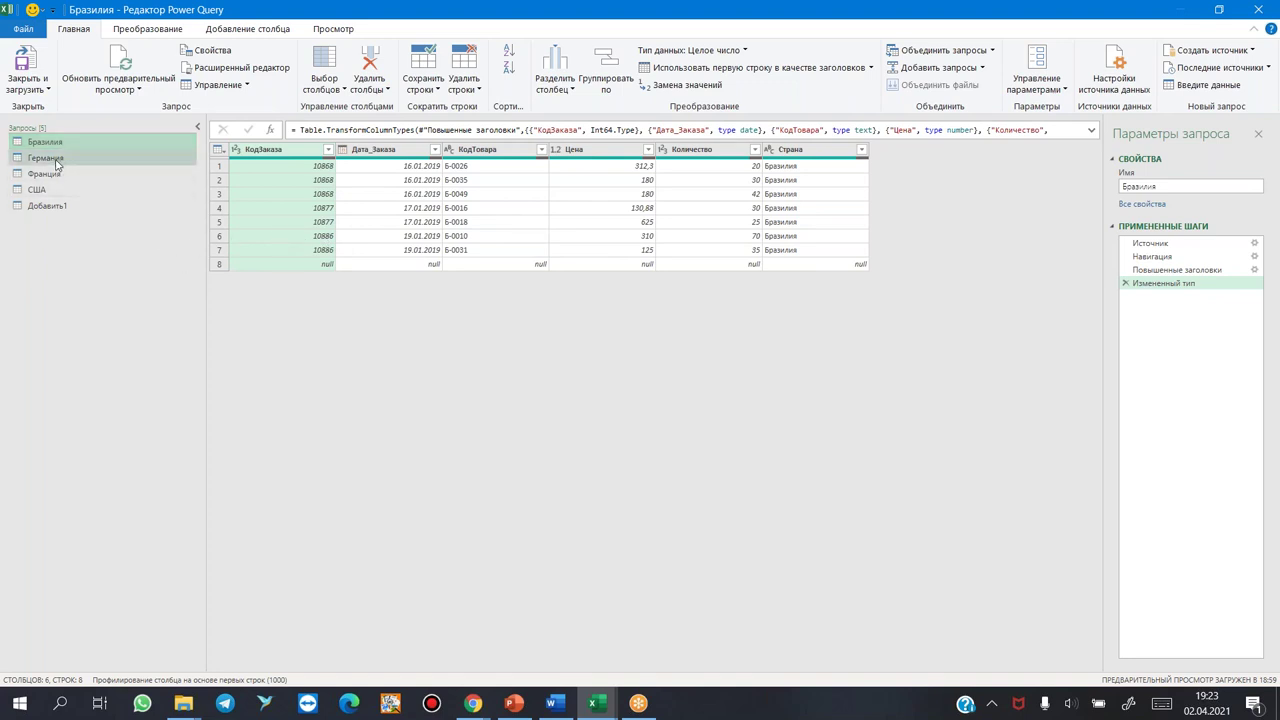
left_click(45, 174)
left_click(40, 190)
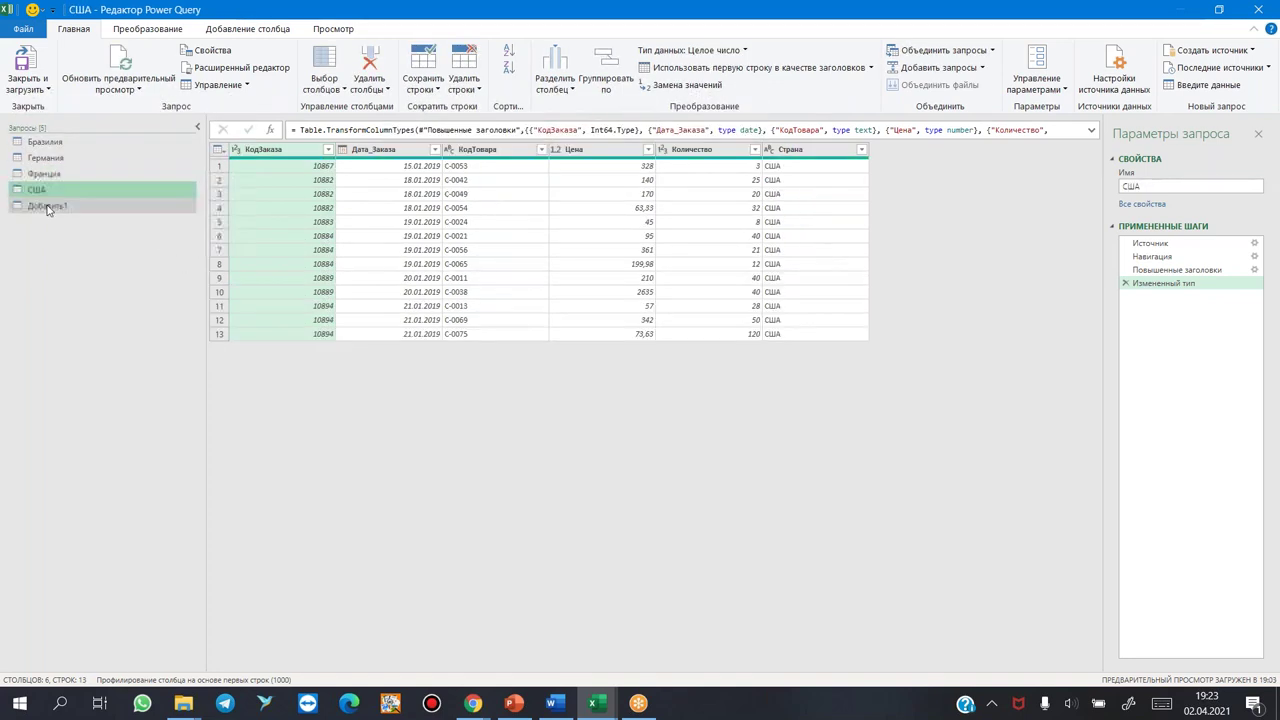
Step: Filter the NULL values out of the КодЗаказа column in the Бразилия query
left_click(48, 145)
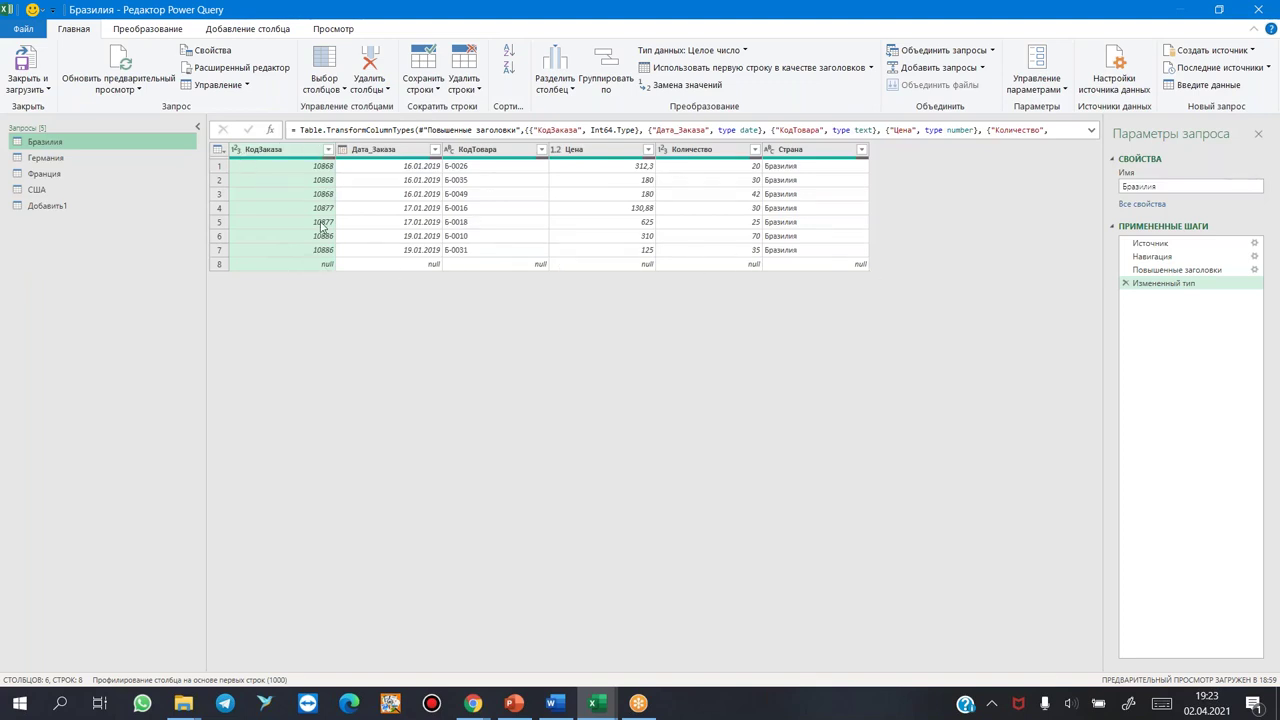
left_click(473, 93)
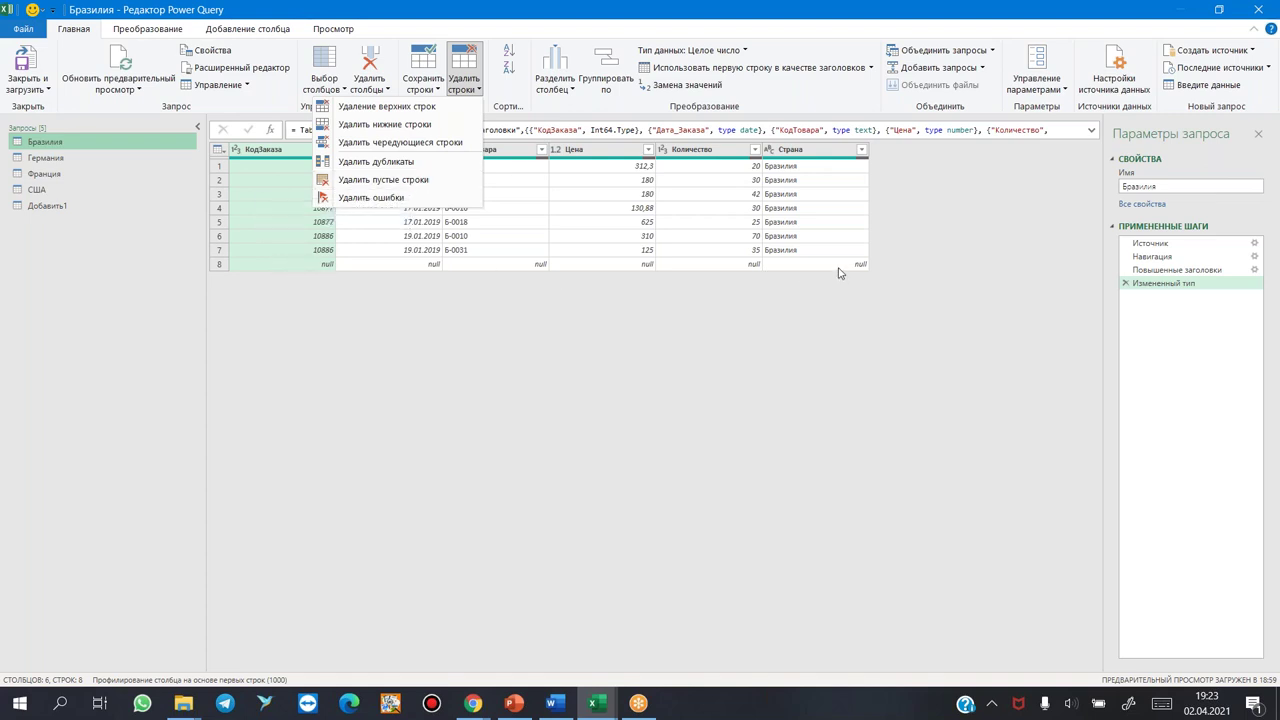
left_click(695, 268)
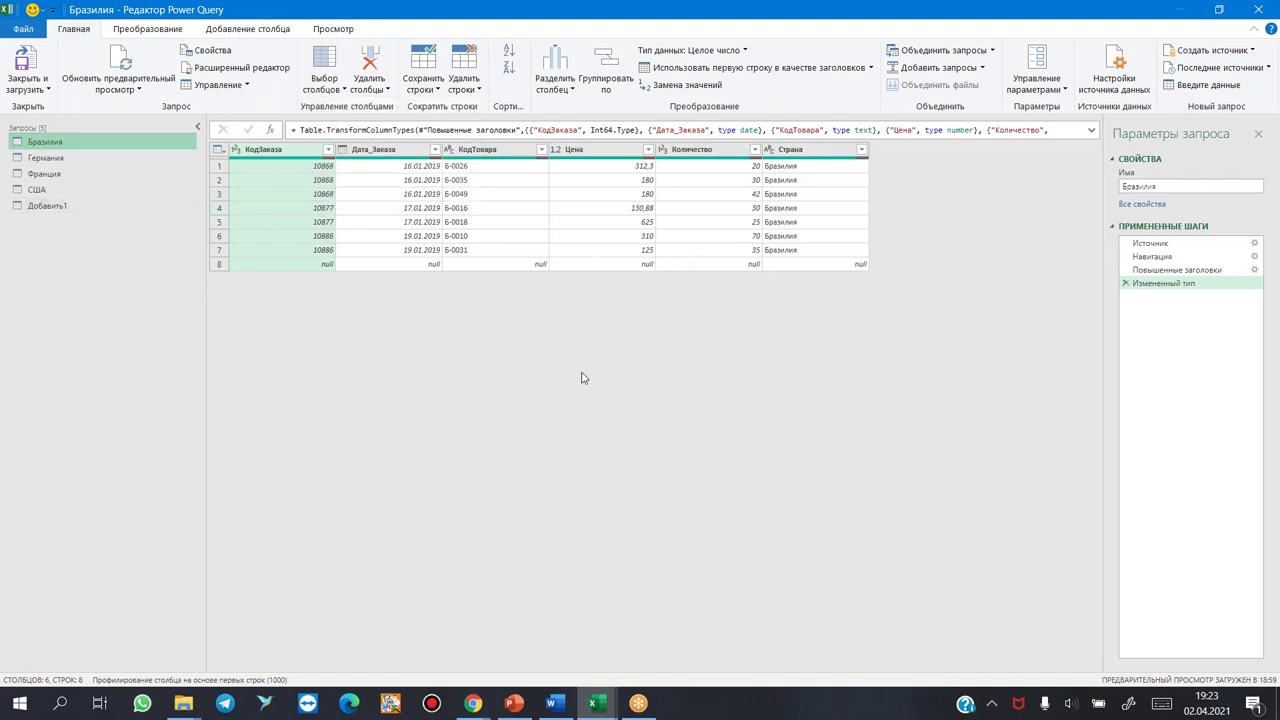
left_click(329, 150)
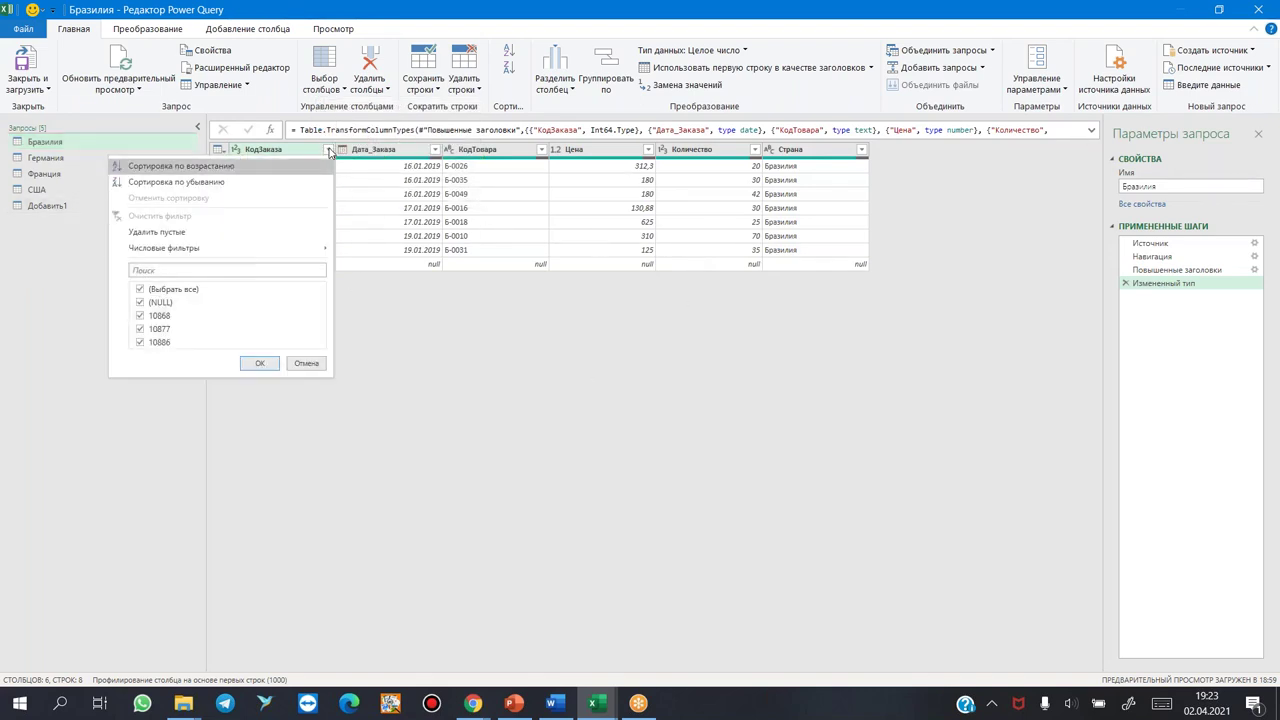
left_click(140, 302)
left_click(259, 364)
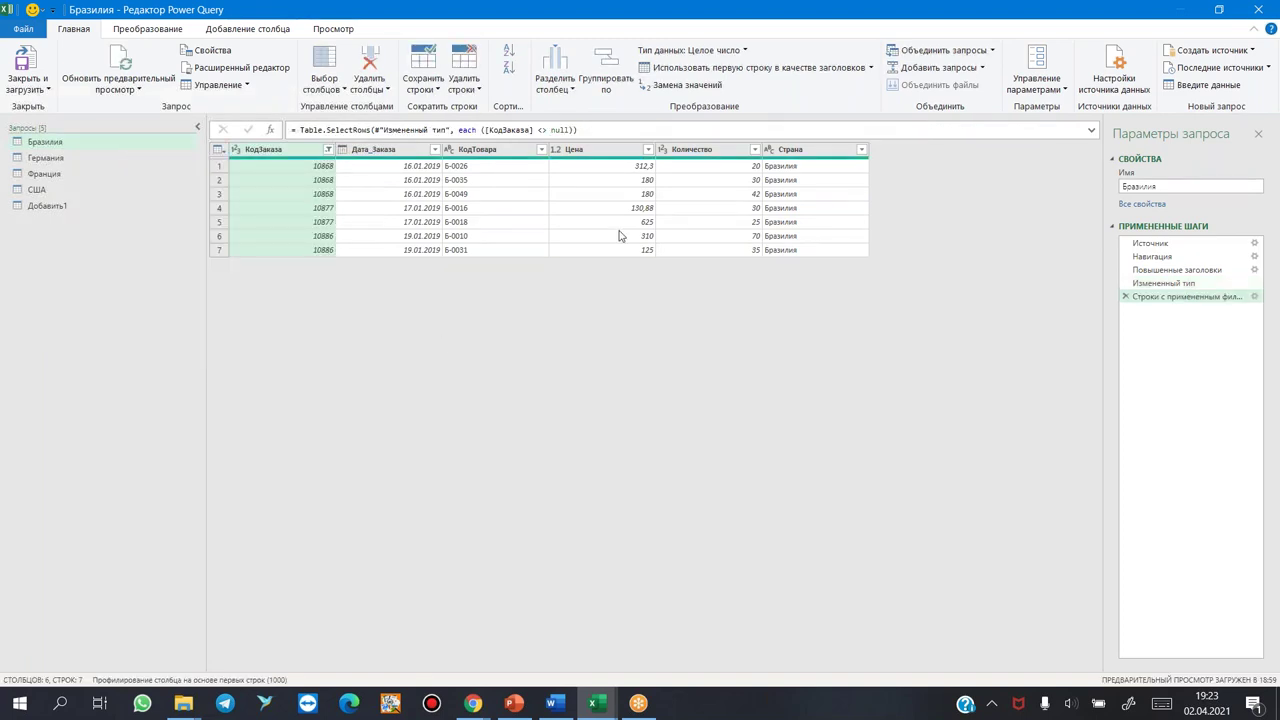
Step: Check the data of the Германия, Франция and США queries and of the appended query for empty rows
left_click(42, 158)
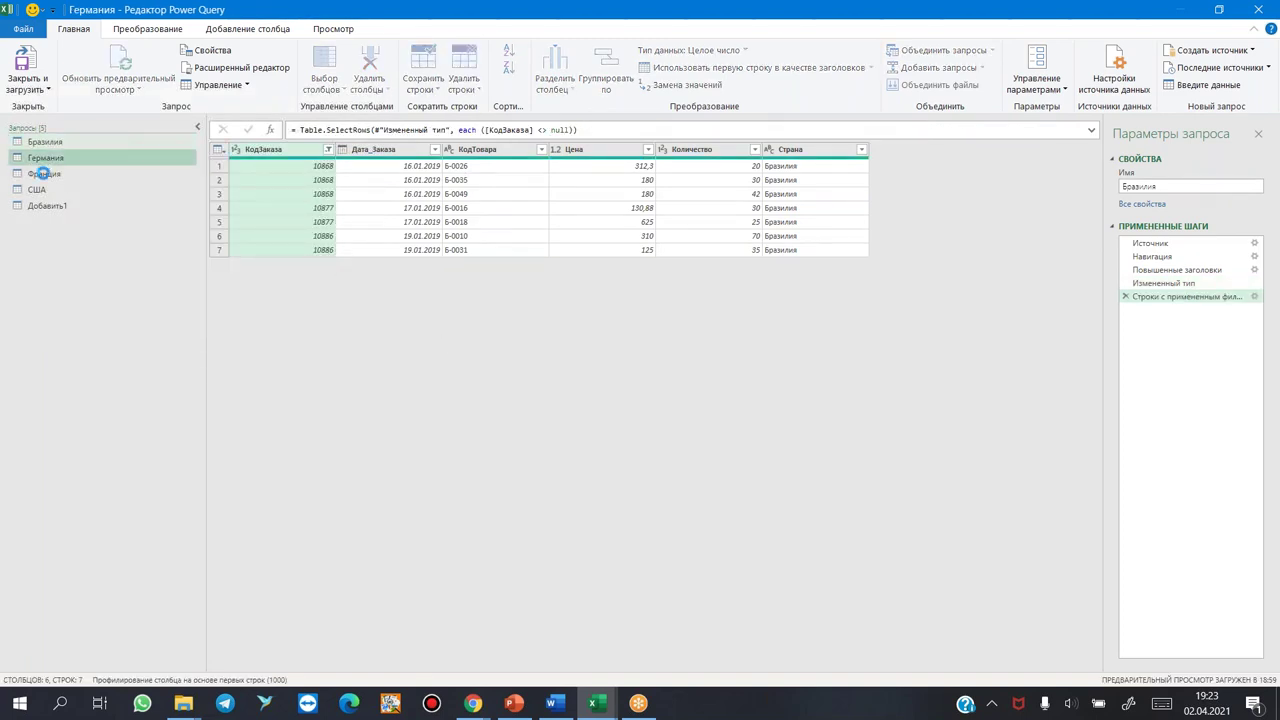
left_click(40, 173)
left_click(35, 190)
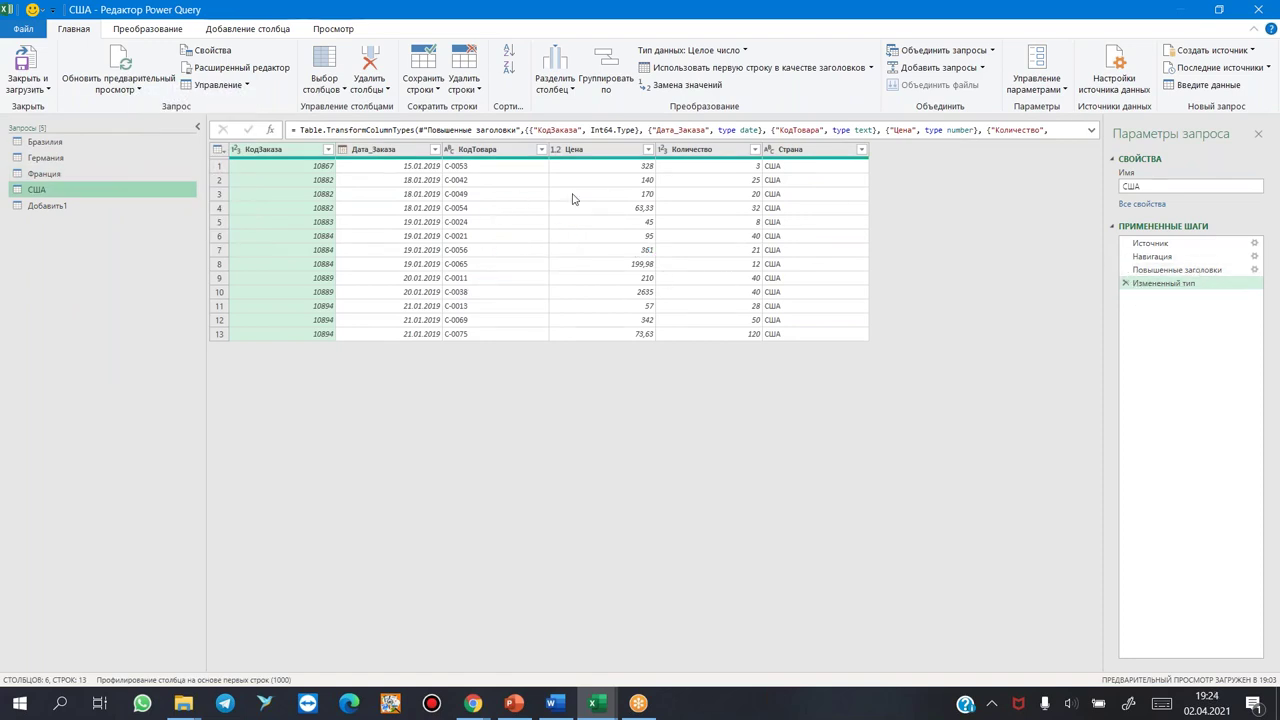
left_click(32, 206)
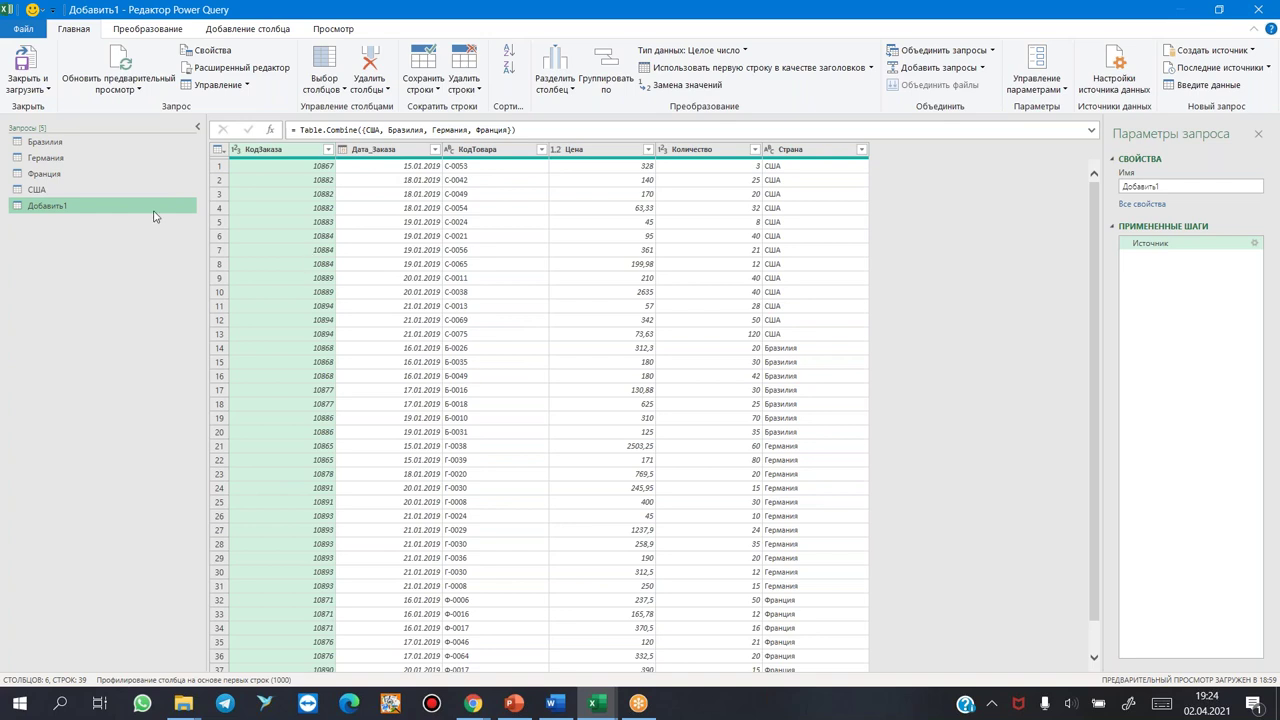
Step: Rename the appended query as Все страны
right_click(55, 206)
left_click(125, 265)
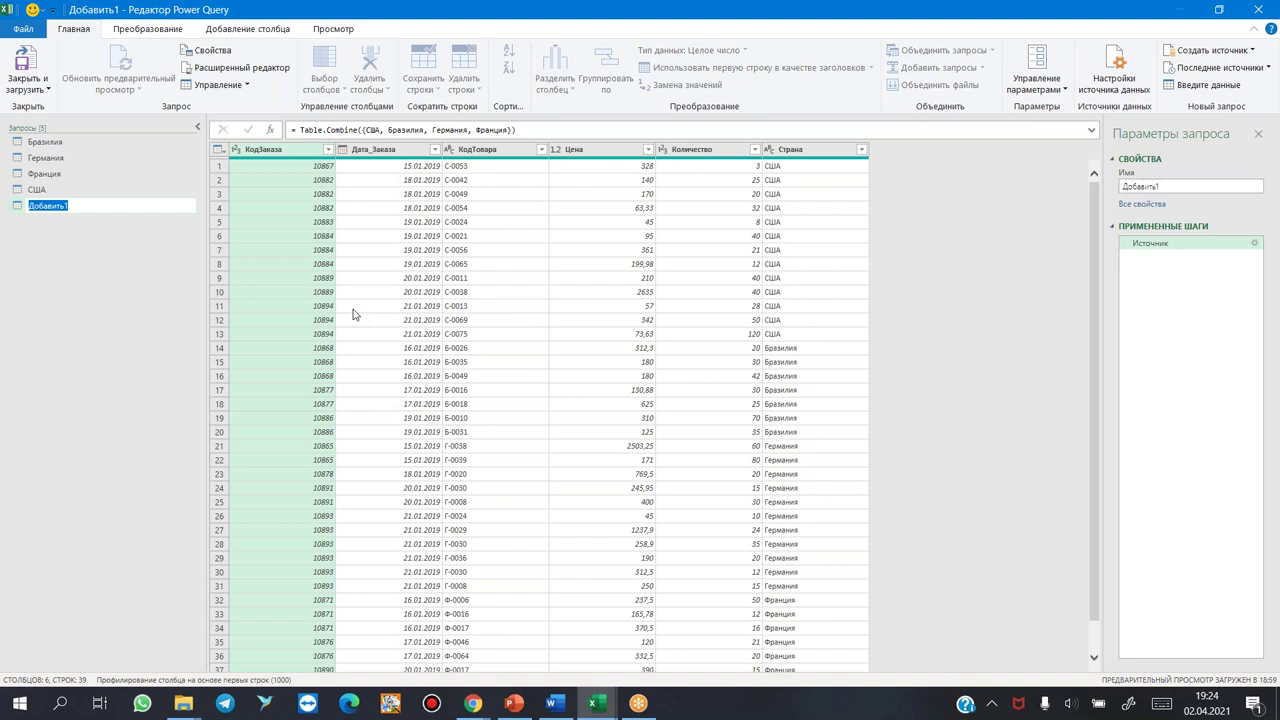
type("Вс")
key("Return")
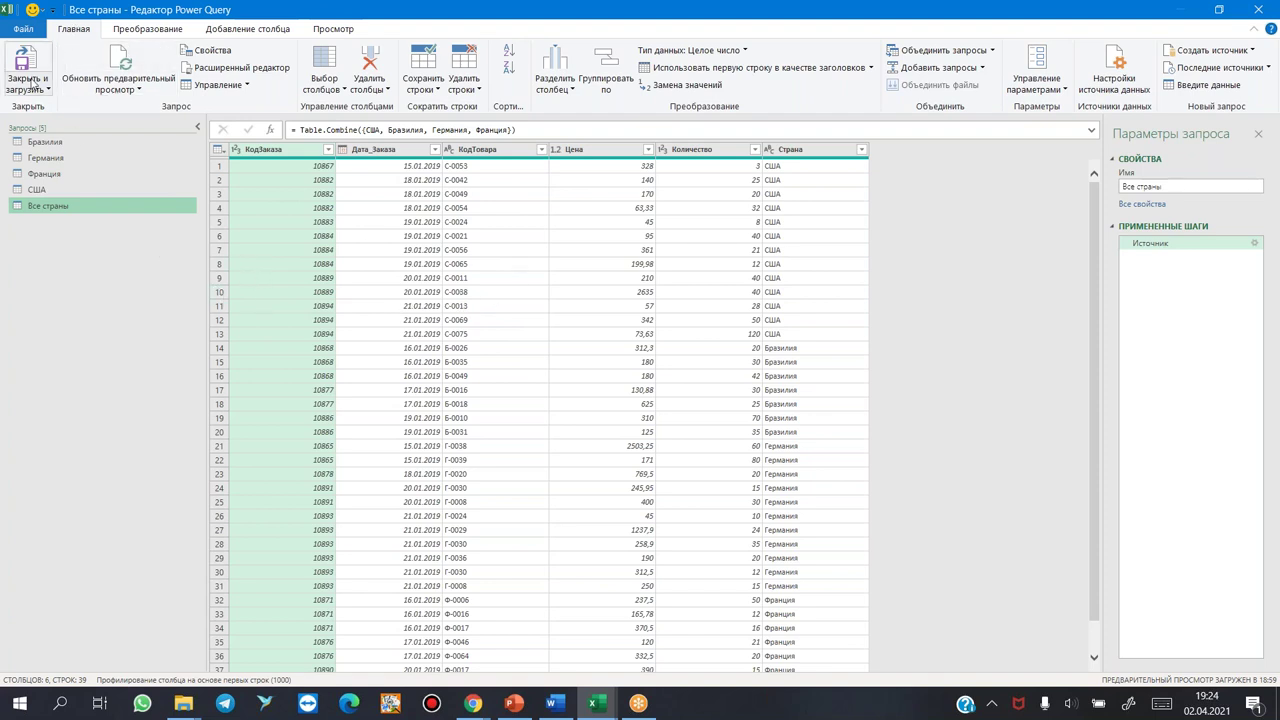
Step: Close the query editor and load all the queries as connections only
left_click(37, 87)
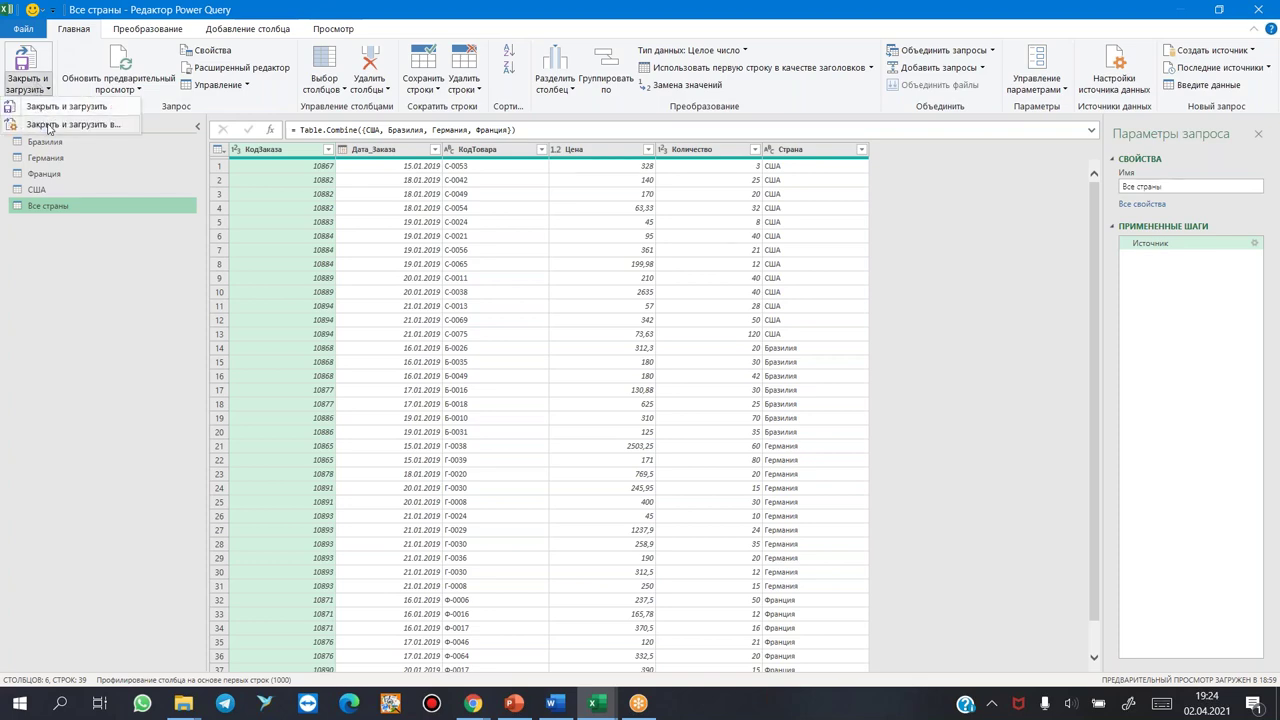
left_click(47, 125)
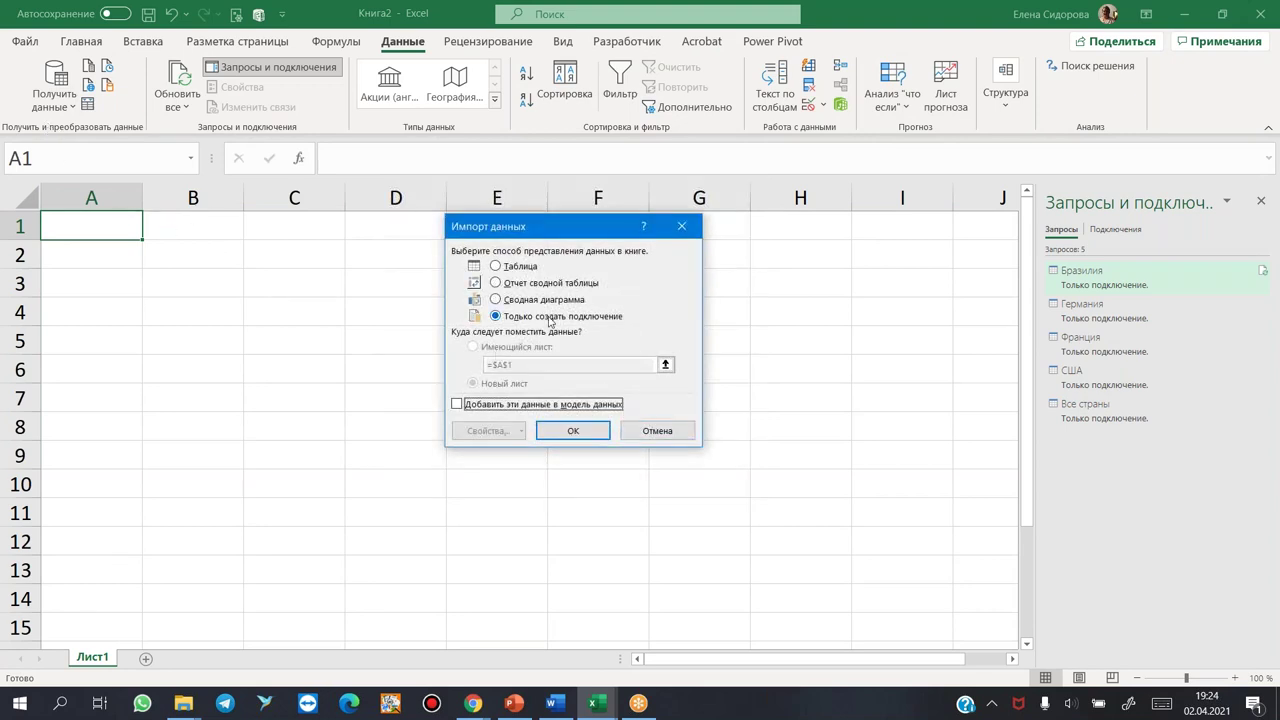
left_click(572, 431)
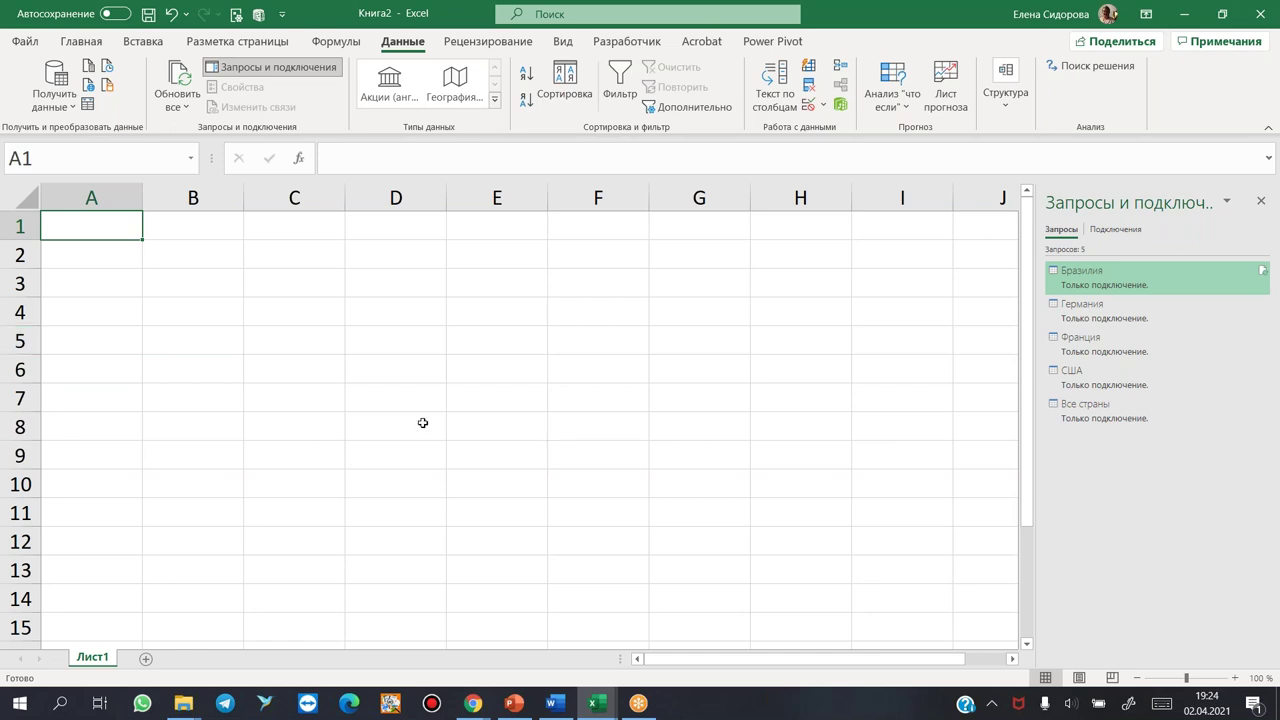
Step: Load the Все страны query as a table onto the existing sheet starting at cell A1
mouse_move(1082, 415)
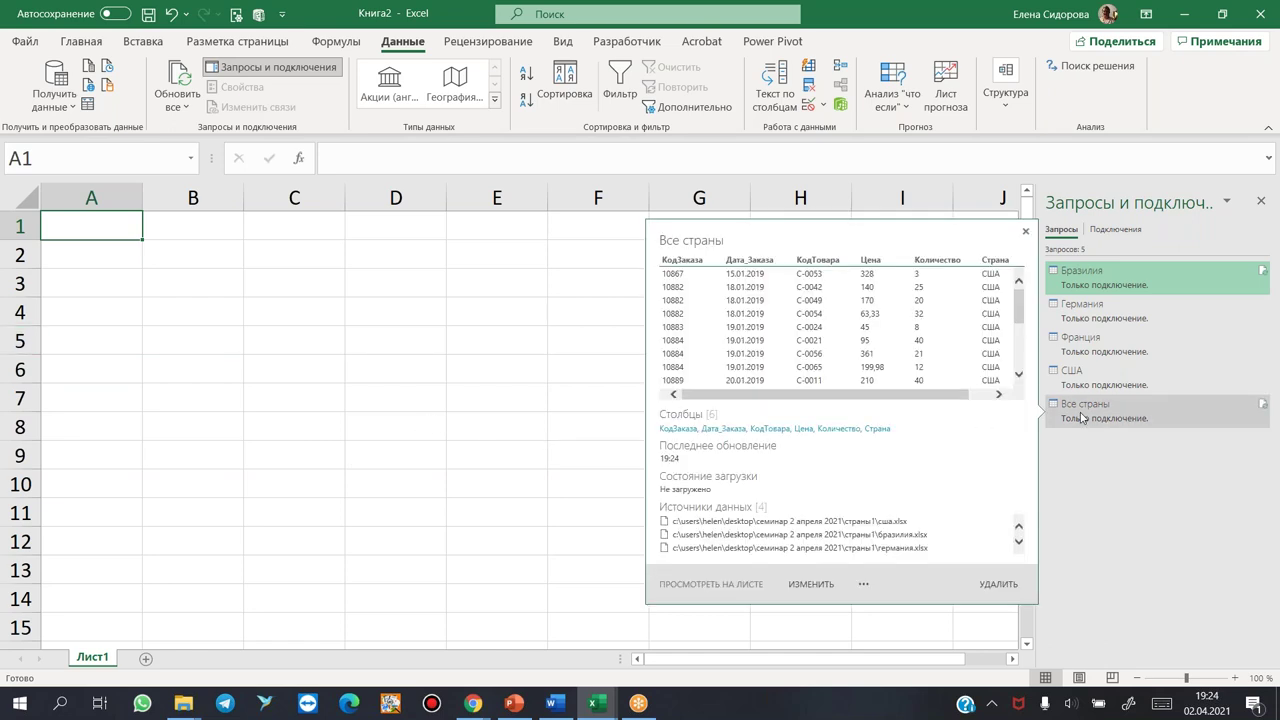
left_click(1113, 421)
right_click(1113, 421)
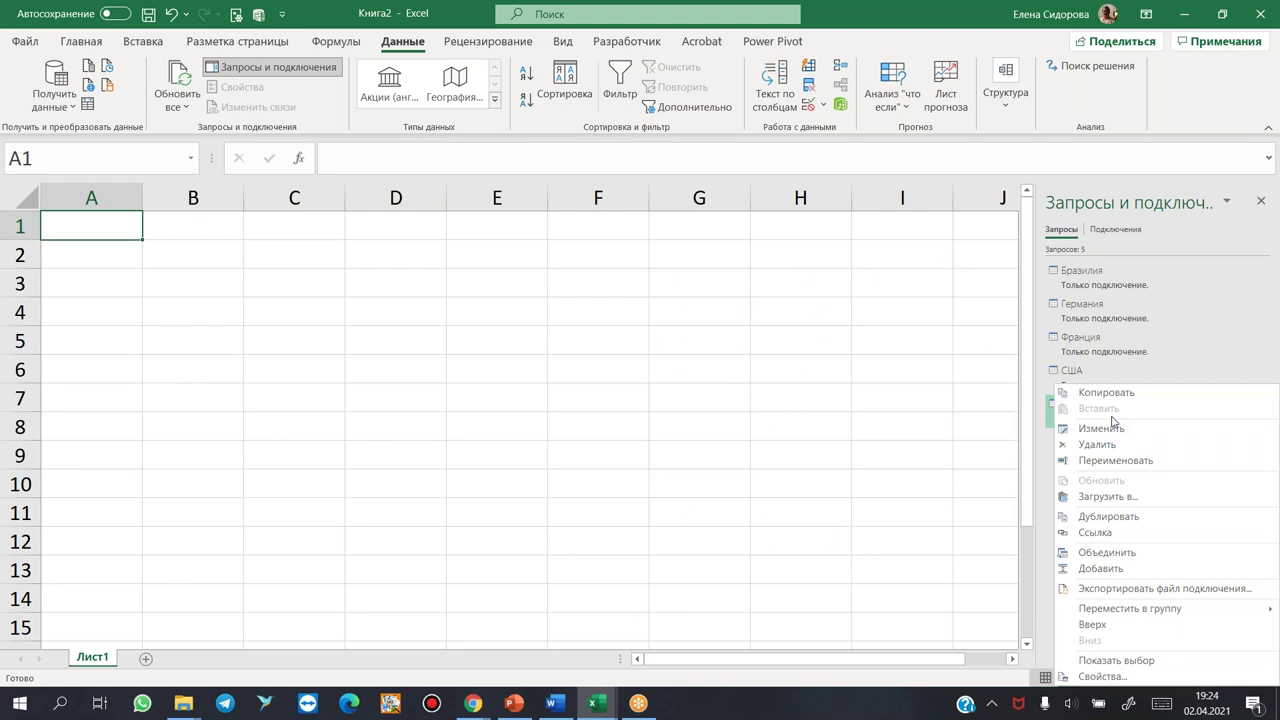
left_click(1092, 497)
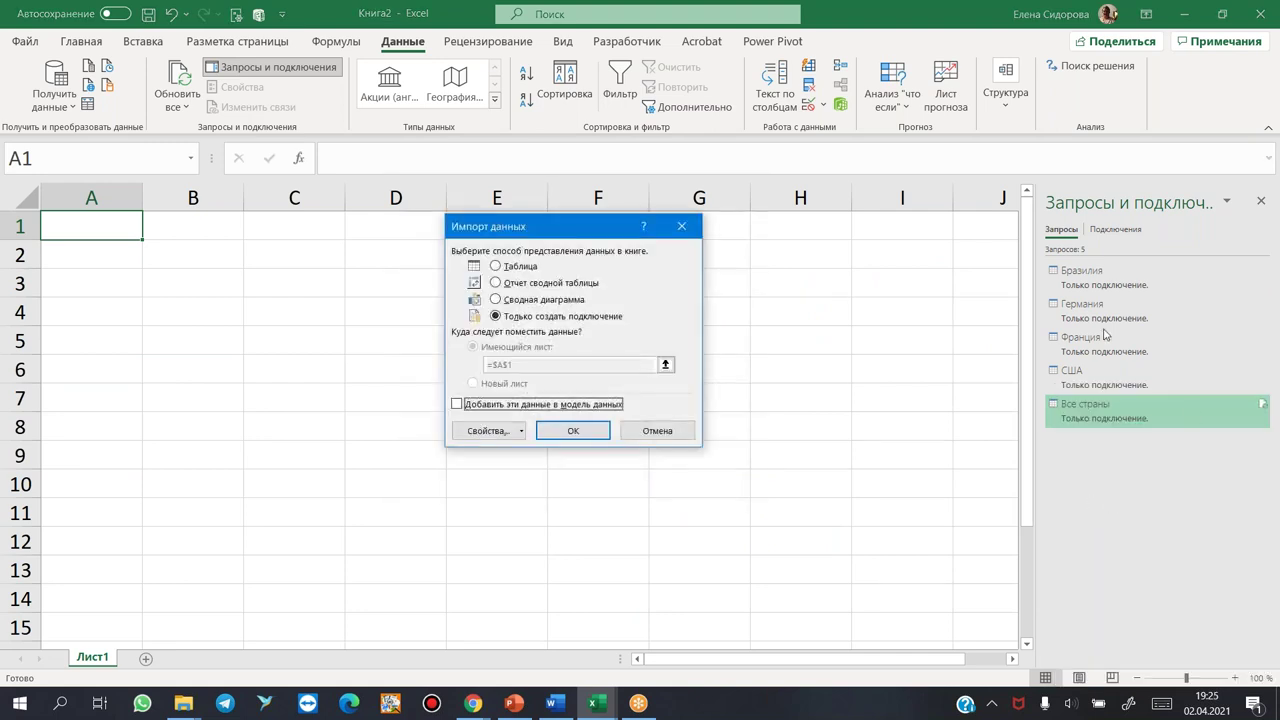
left_click(495, 266)
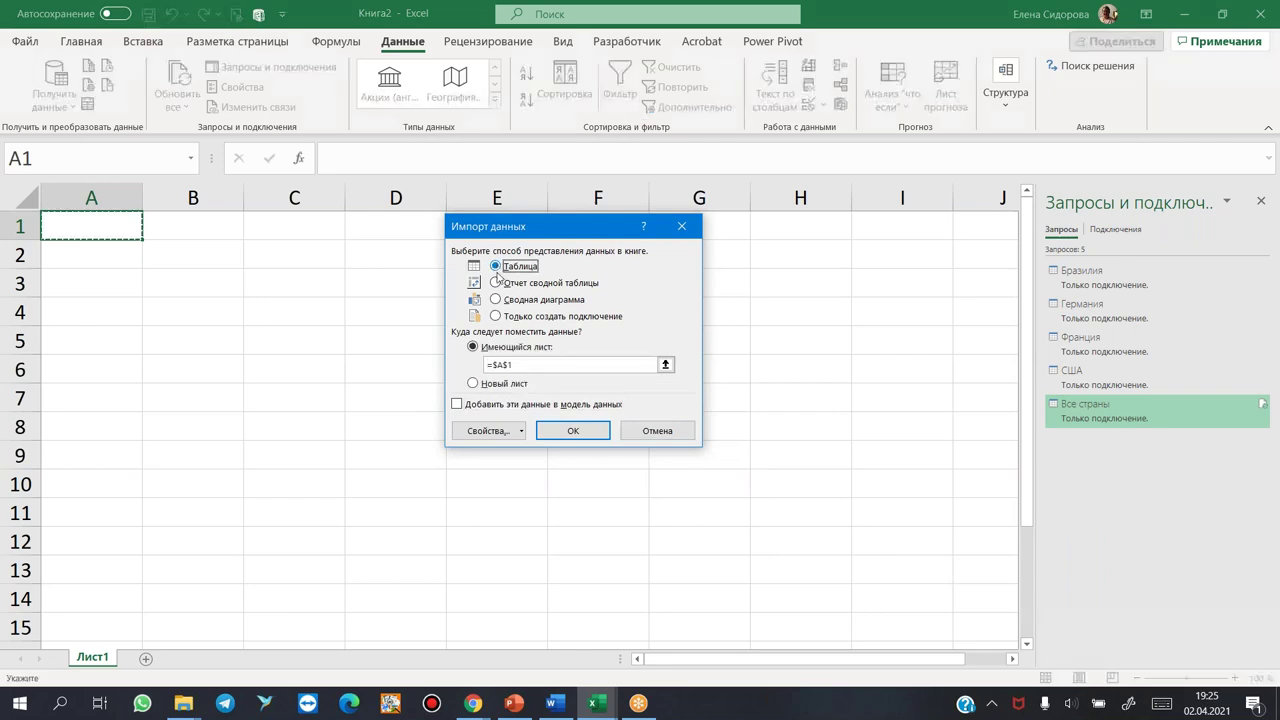
left_click(574, 434)
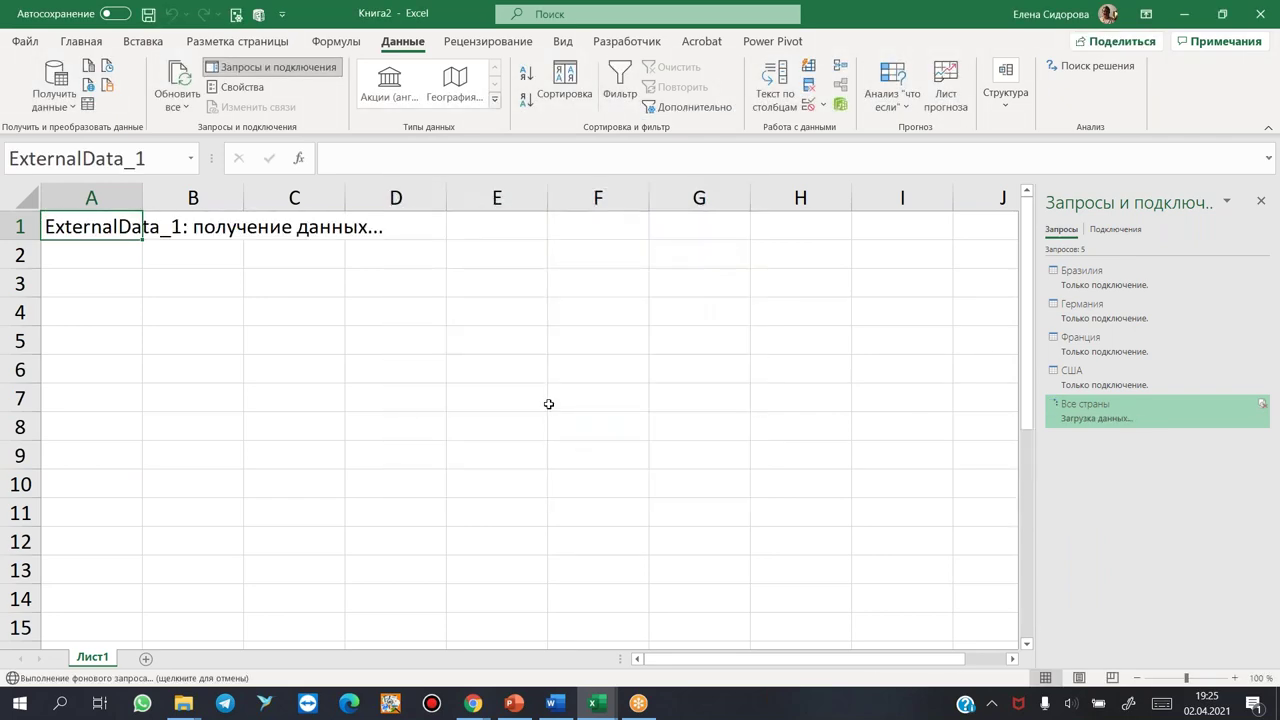
Step: Look through the rows of the loaded Все страны table and the list of workbook queries
scroll(502, 372, "down", 18)
scroll(502, 372, "up", 15)
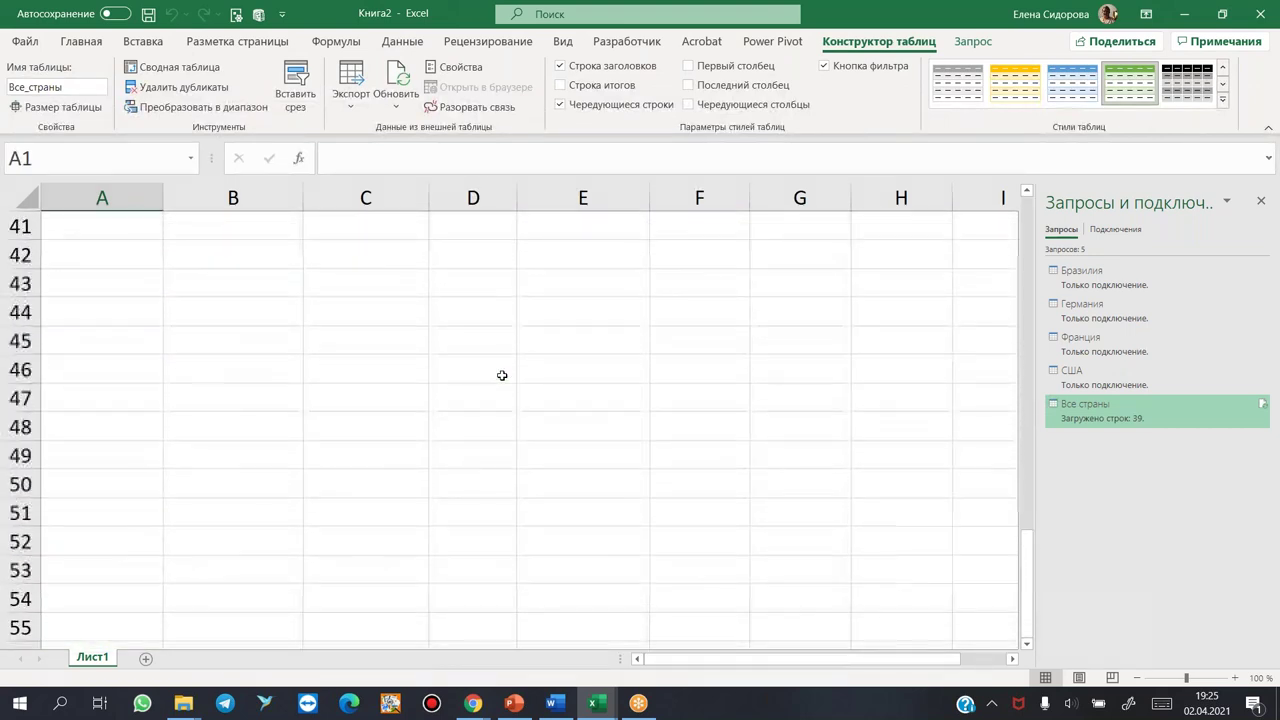
scroll(502, 372, "up", 4)
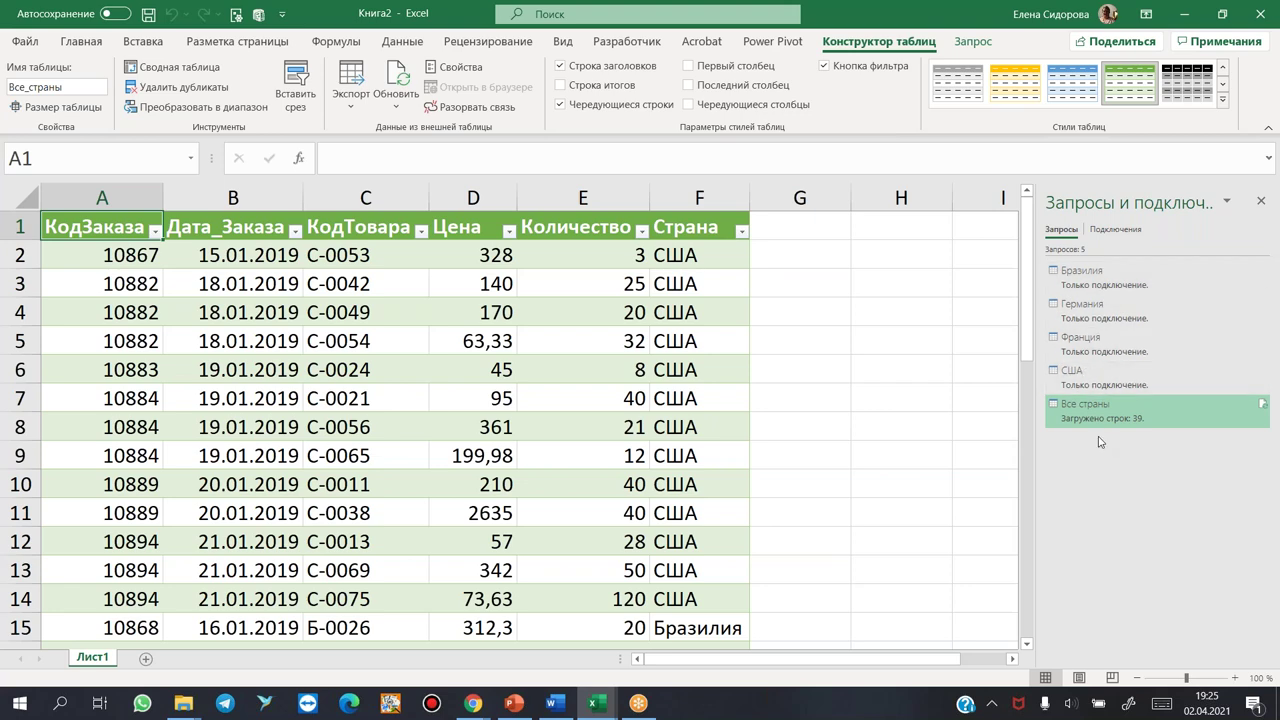
mouse_move(1096, 412)
mouse_move(1063, 307)
mouse_move(1072, 335)
left_click(473, 341)
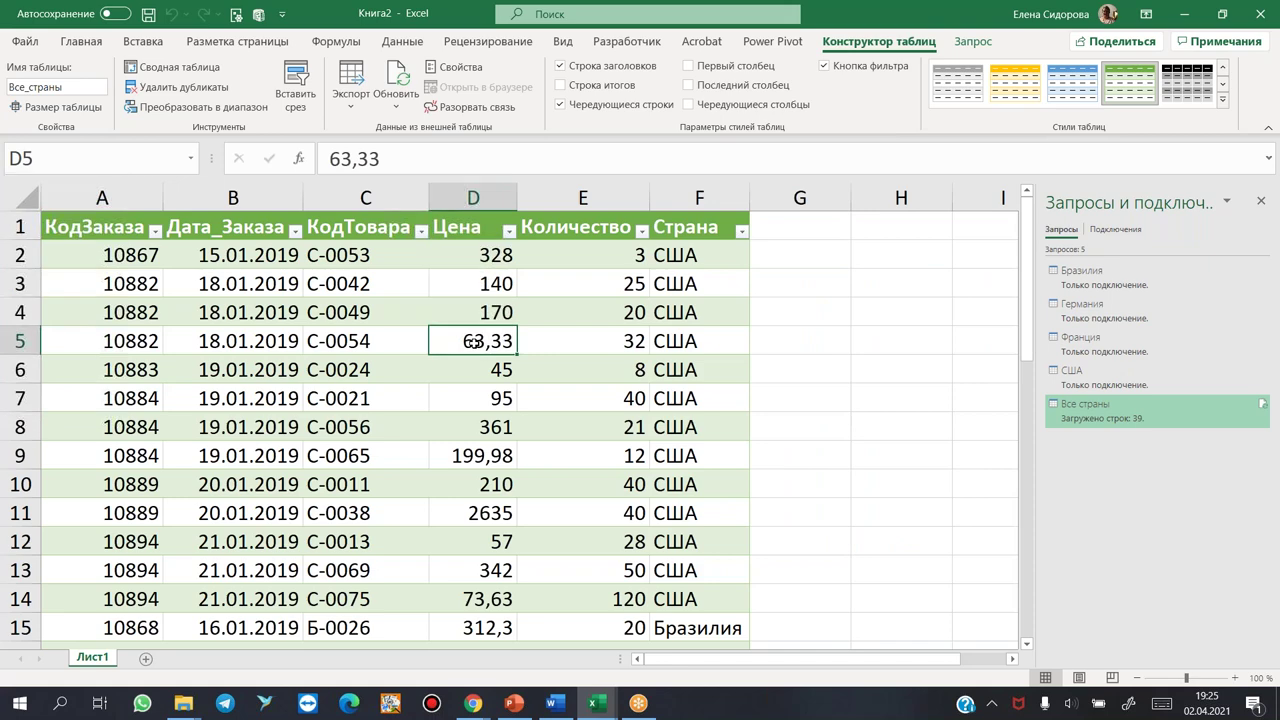
Step: Close the workbook, saving it in the Документы folder under the name все
left_click(1259, 14)
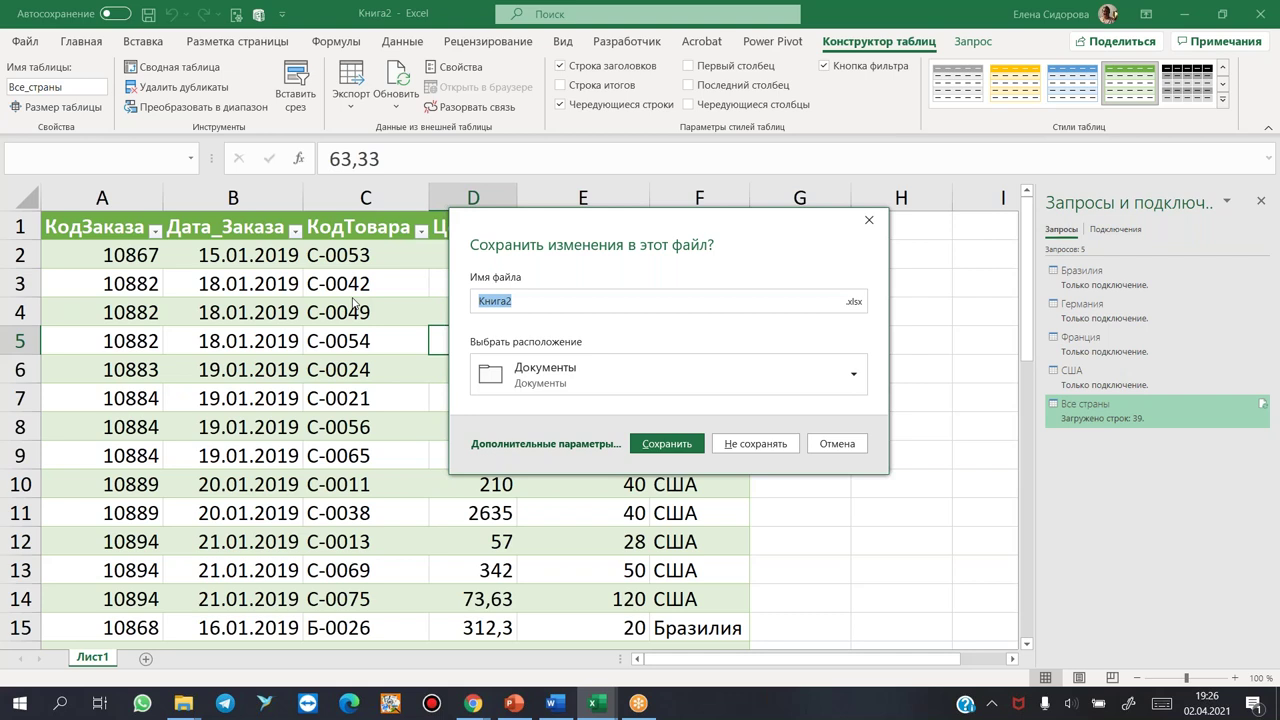
type("все")
left_click(658, 441)
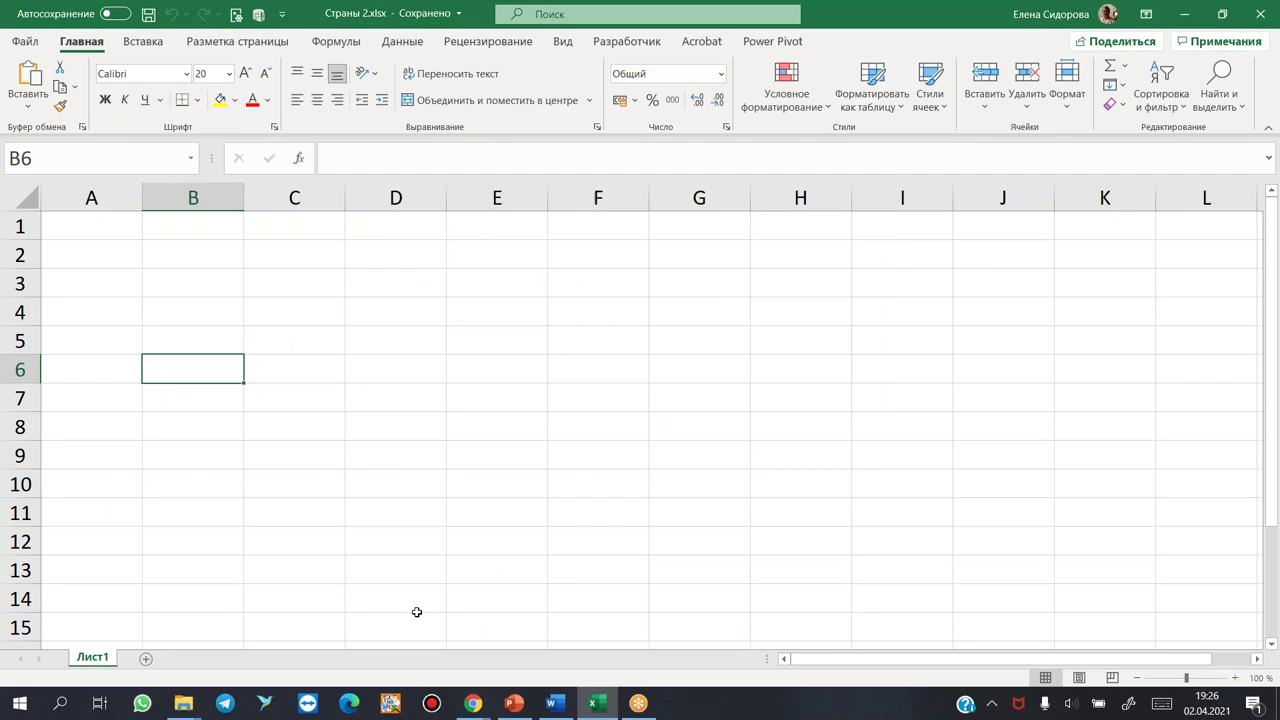
Step: Switch to File Explorer and open the СТРАНЫ2 folder inside семинар 2 апреля 2021
left_click(181, 705)
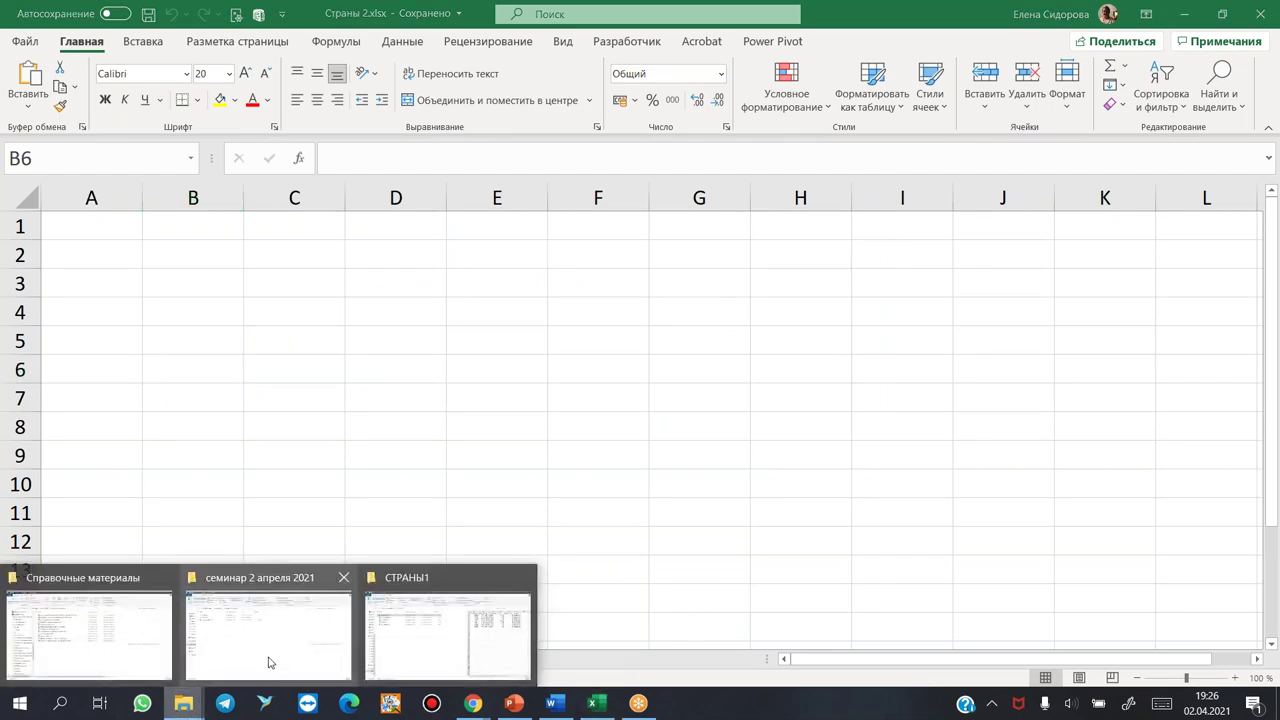
left_click(422, 660)
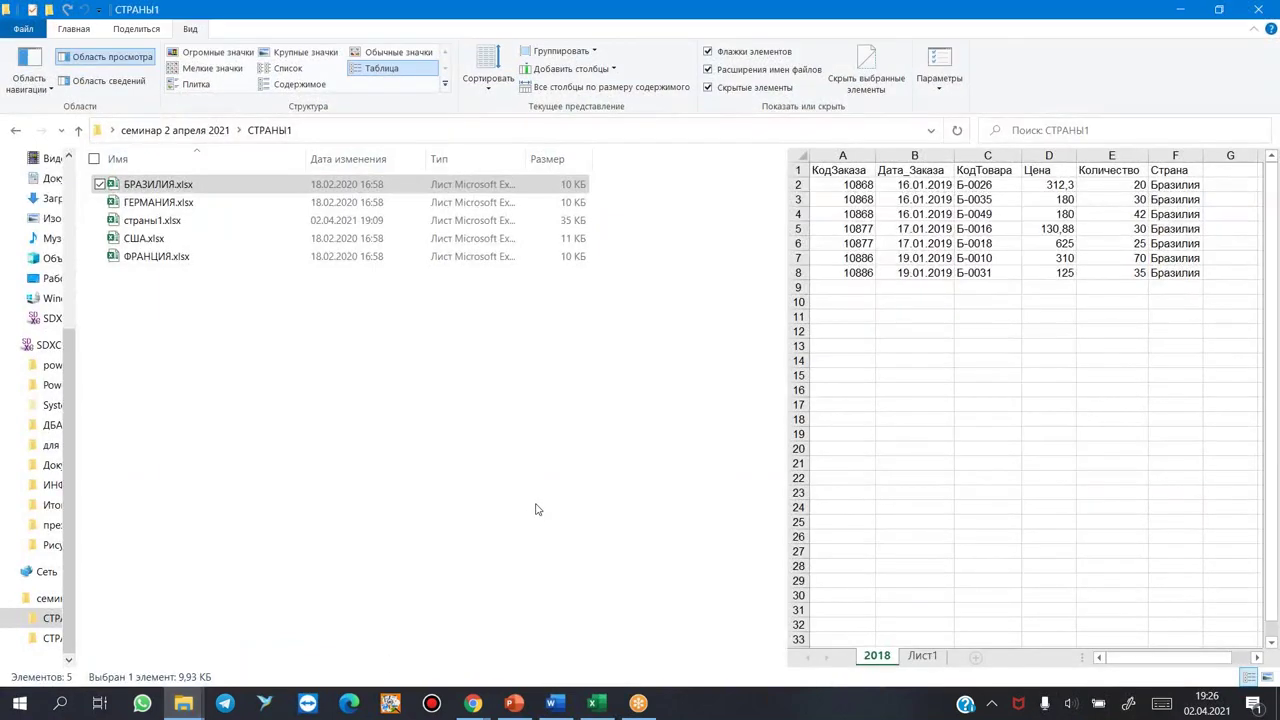
left_click(190, 131)
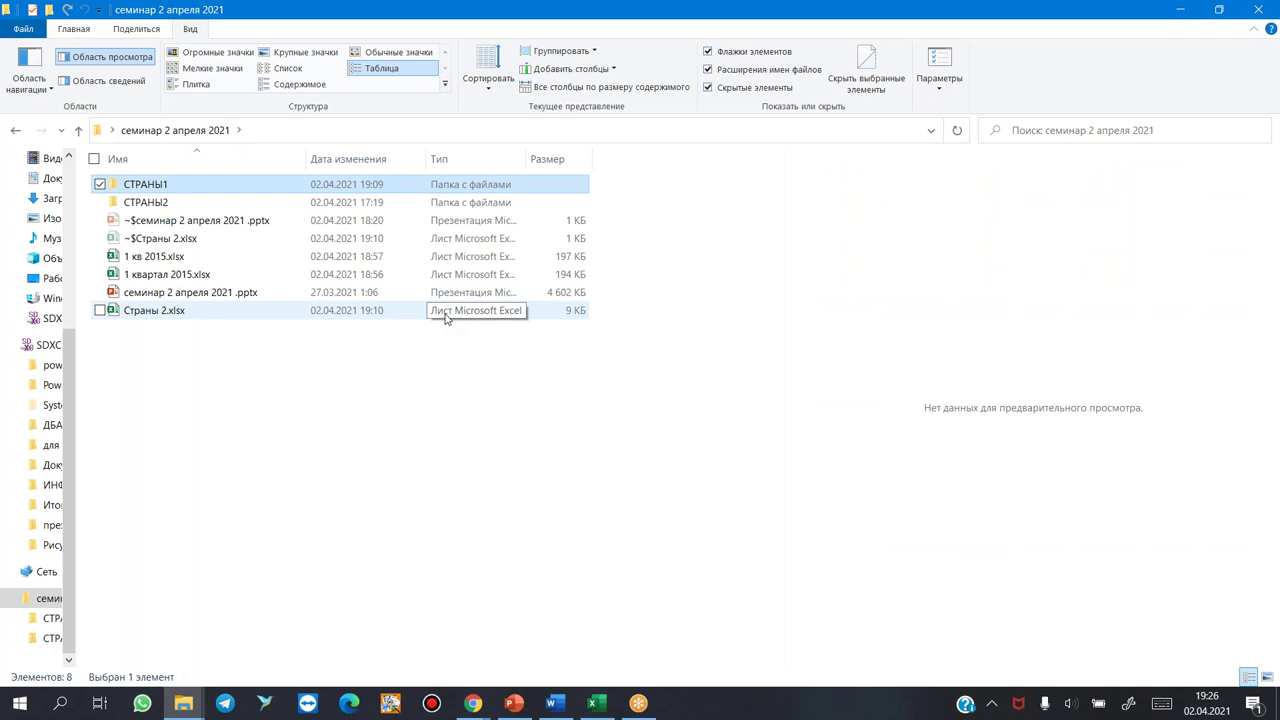
left_click_drag(787, 284, 943, 288)
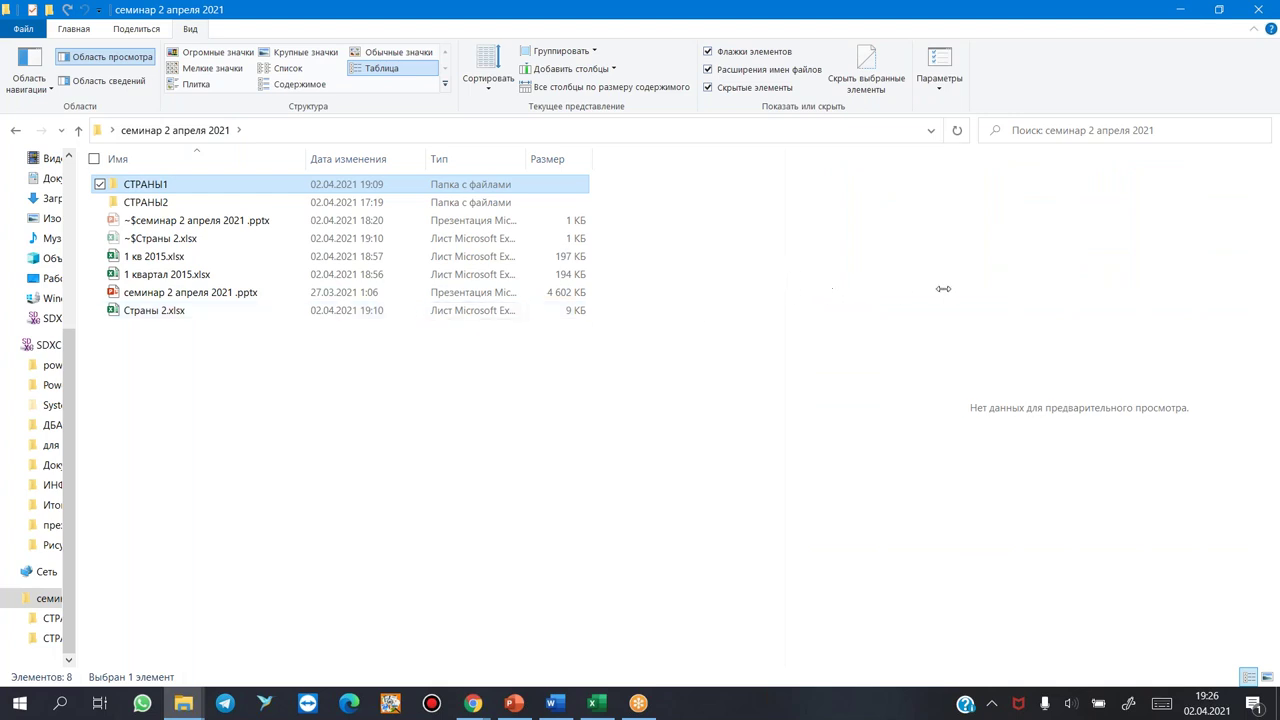
double_click(113, 204)
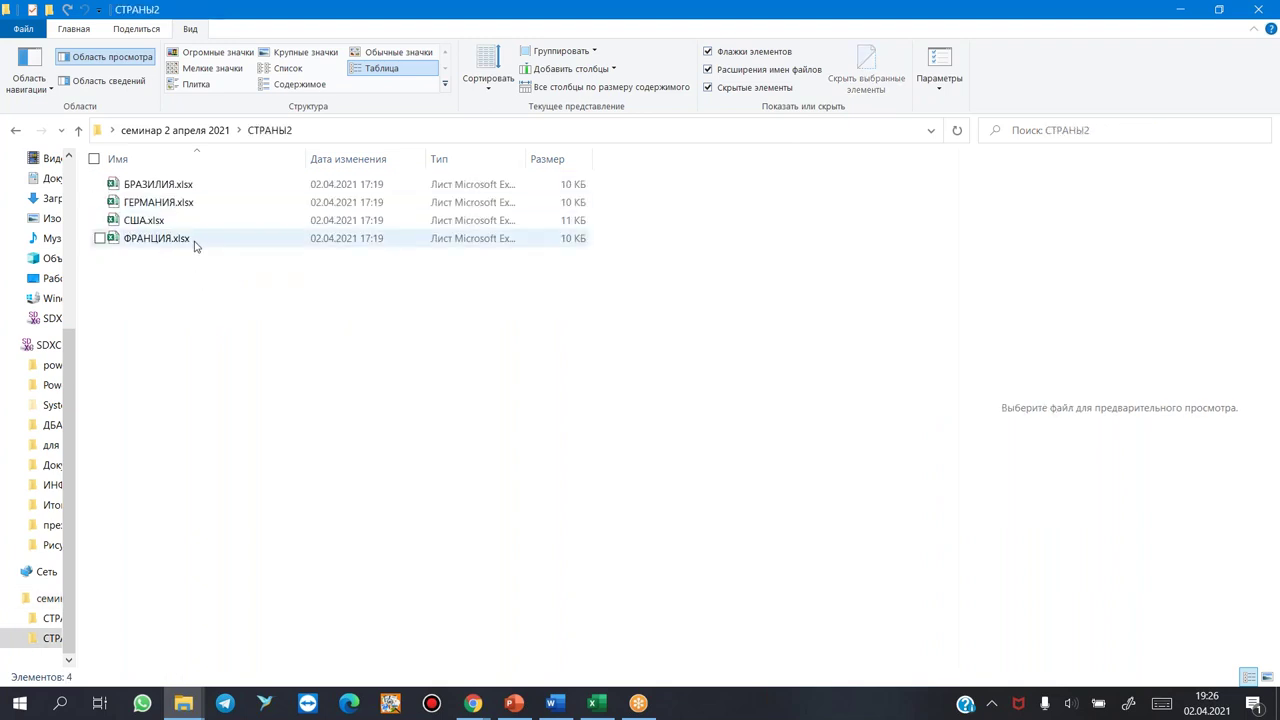
Step: Preview БРАЗИЛИЯ.xlsx with a wider preview area and check whether column F holds a country column
left_click(150, 186)
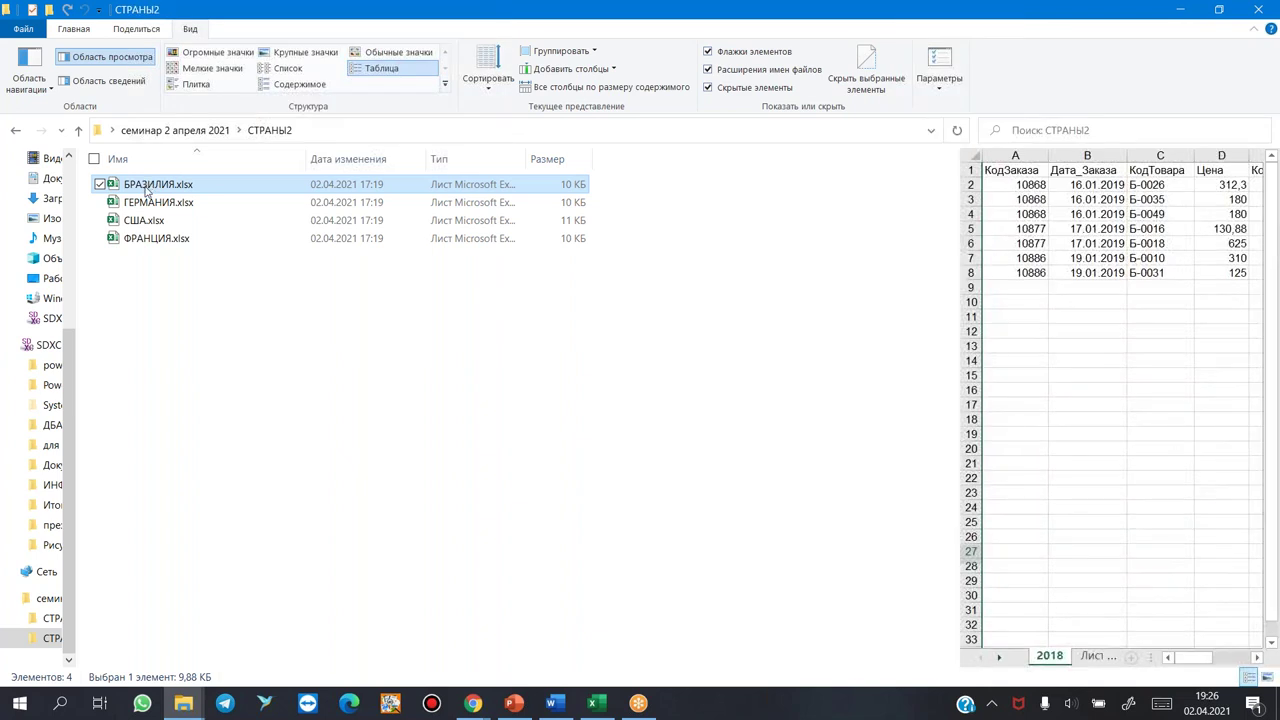
left_click_drag(960, 456, 766, 450)
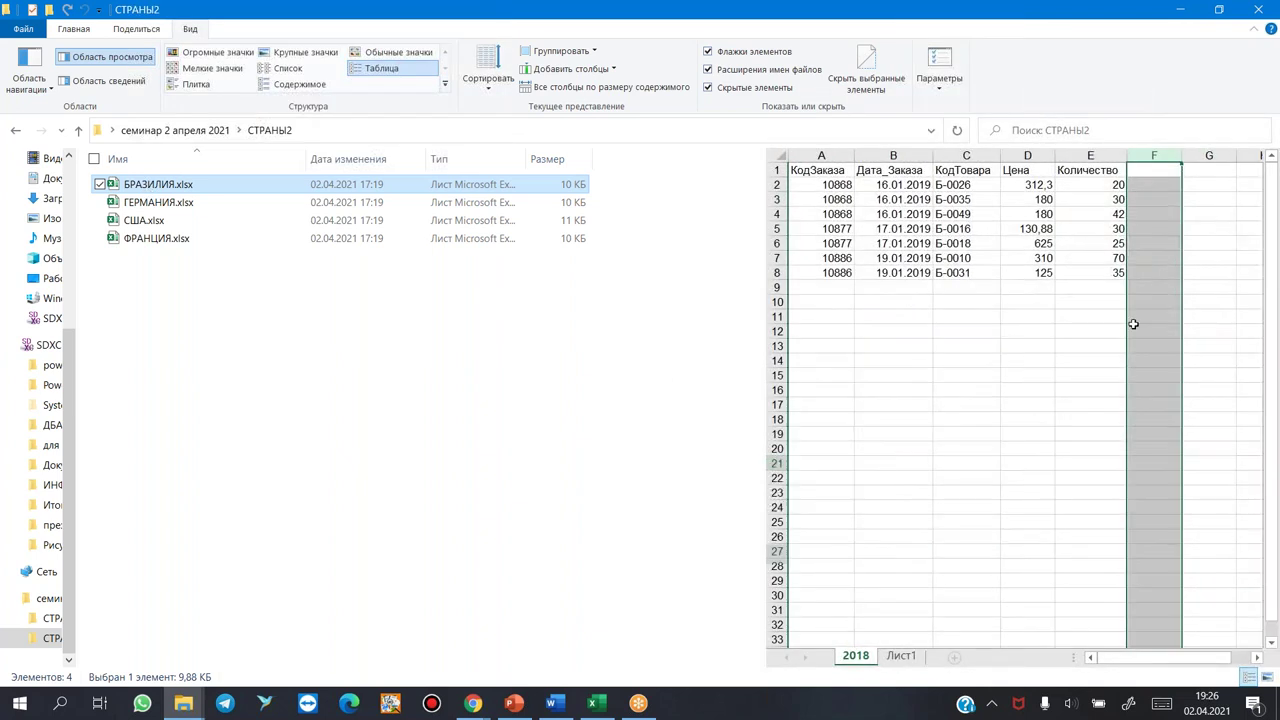
left_click(1165, 172)
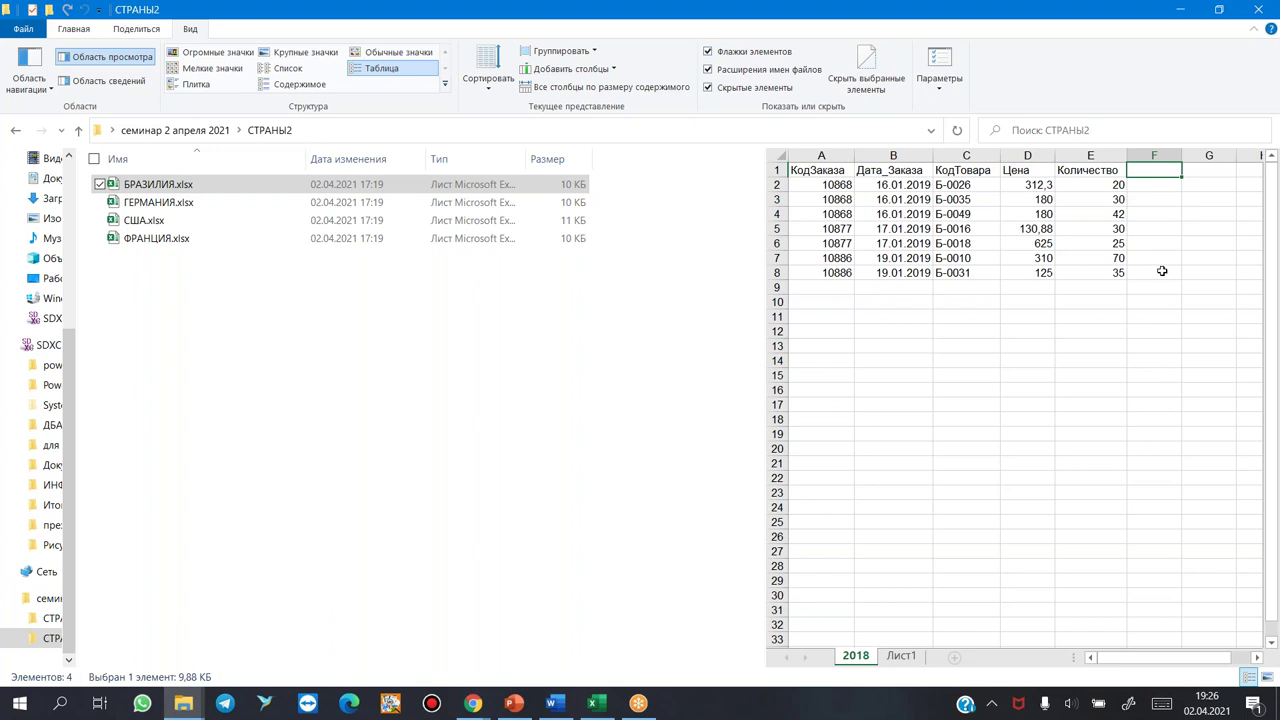
left_click(417, 280)
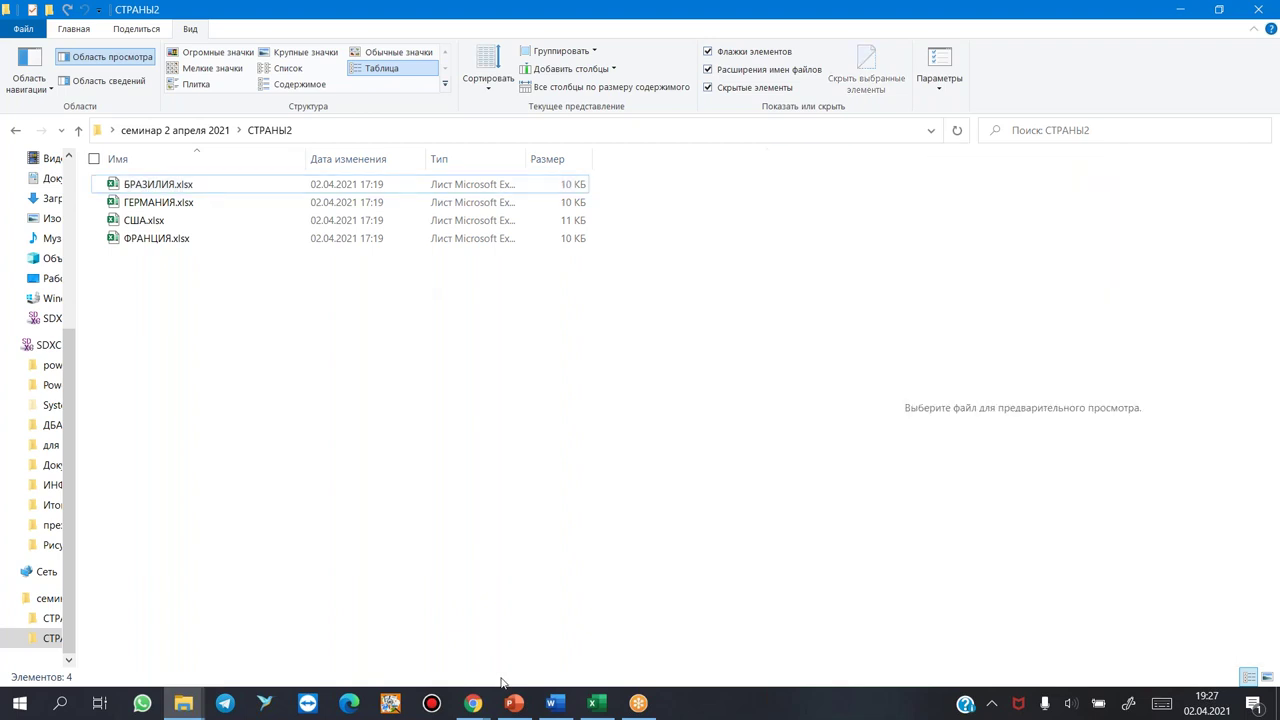
Step: Switch to Excel and start a folder import from семинар 2 апреля 2021\СТРАНЫ2 in the Страны 2.xlsx workbook
left_click(596, 703)
left_click(78, 229)
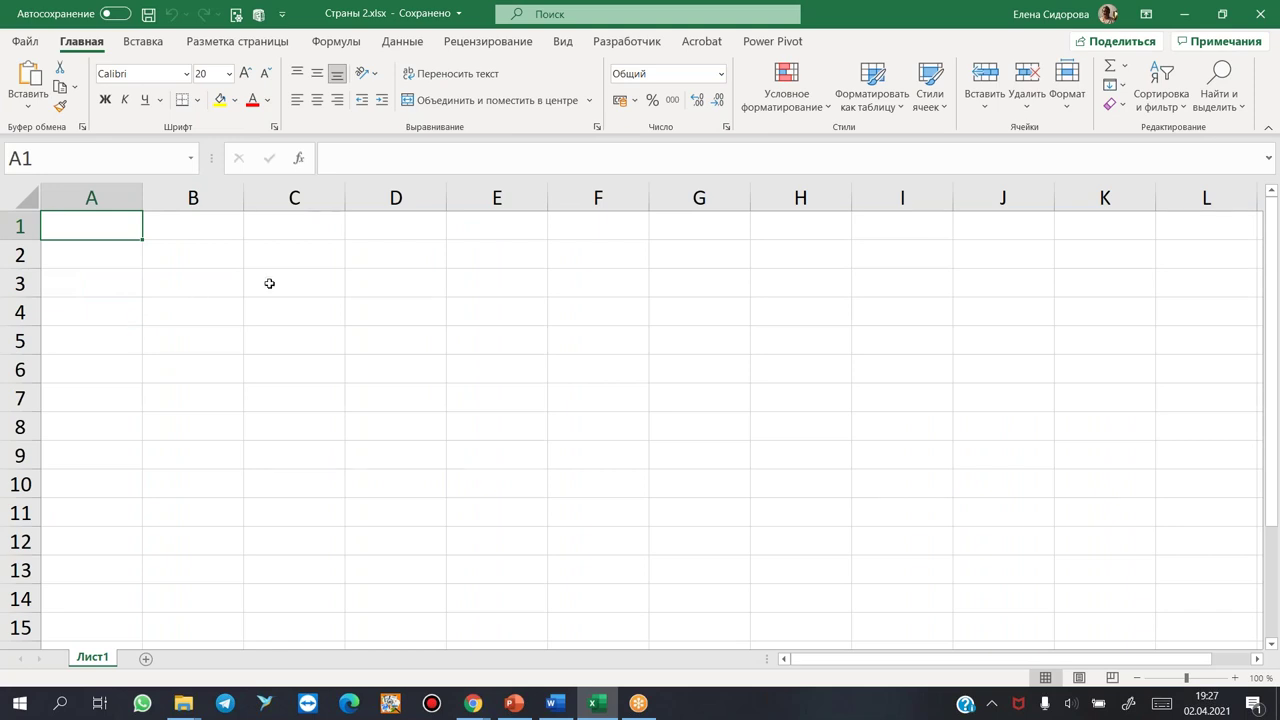
left_click(393, 46)
left_click(50, 100)
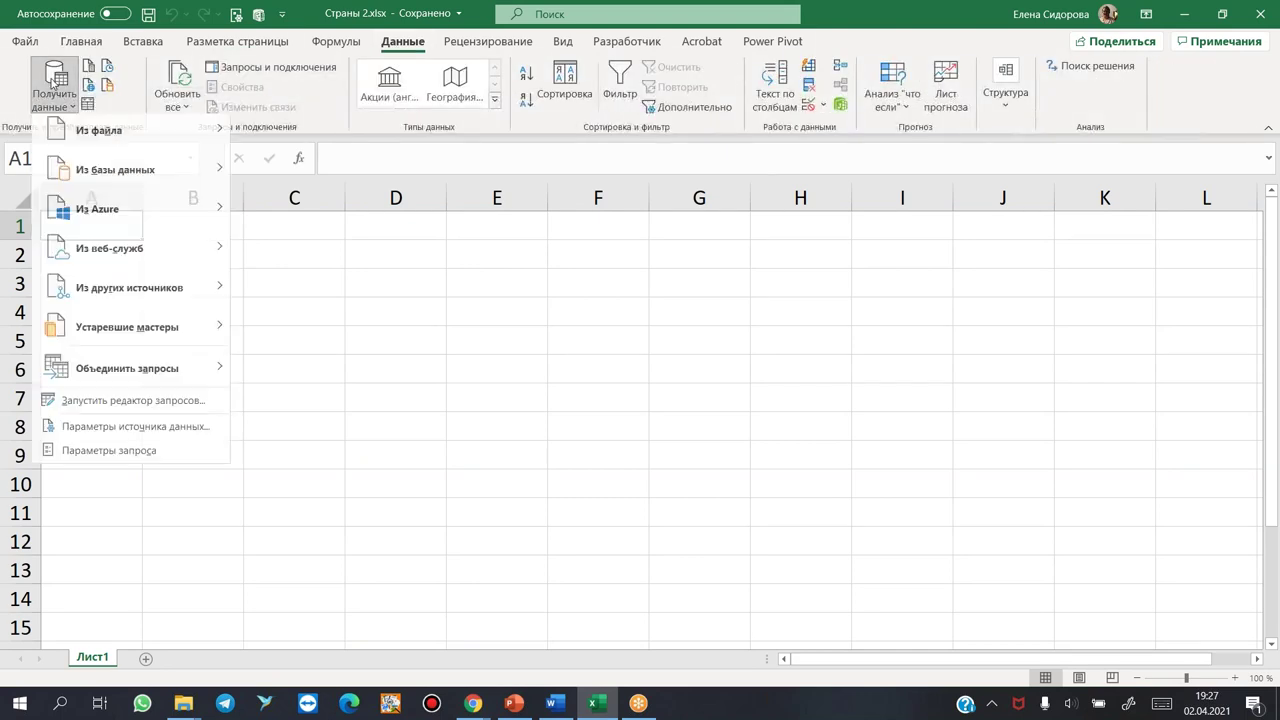
mouse_move(95, 138)
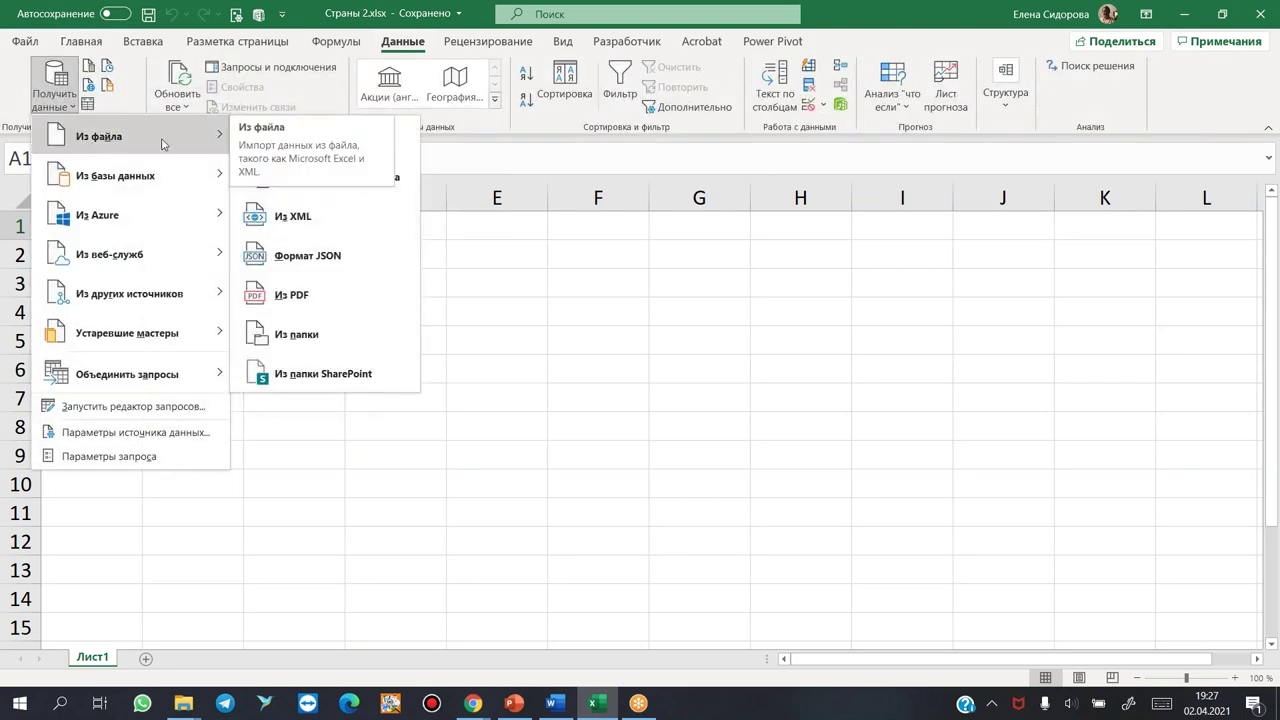
left_click(304, 339)
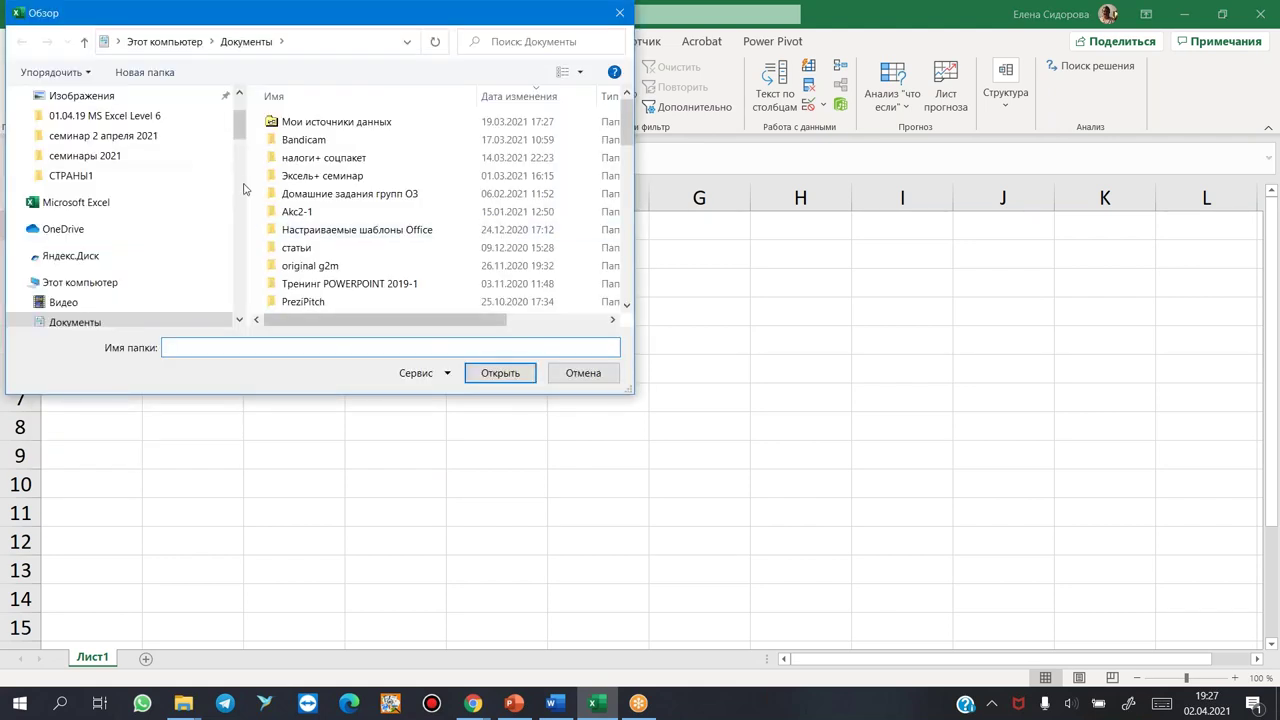
left_click(126, 136)
double_click(300, 140)
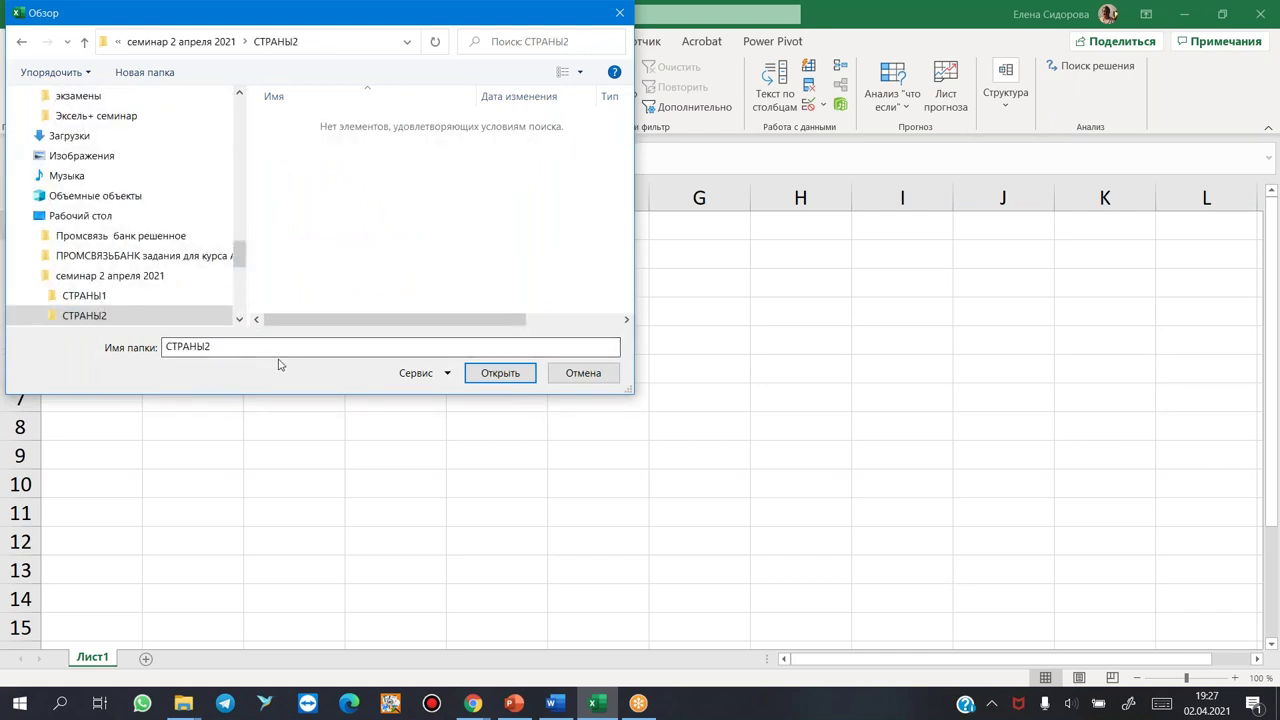
left_click(500, 374)
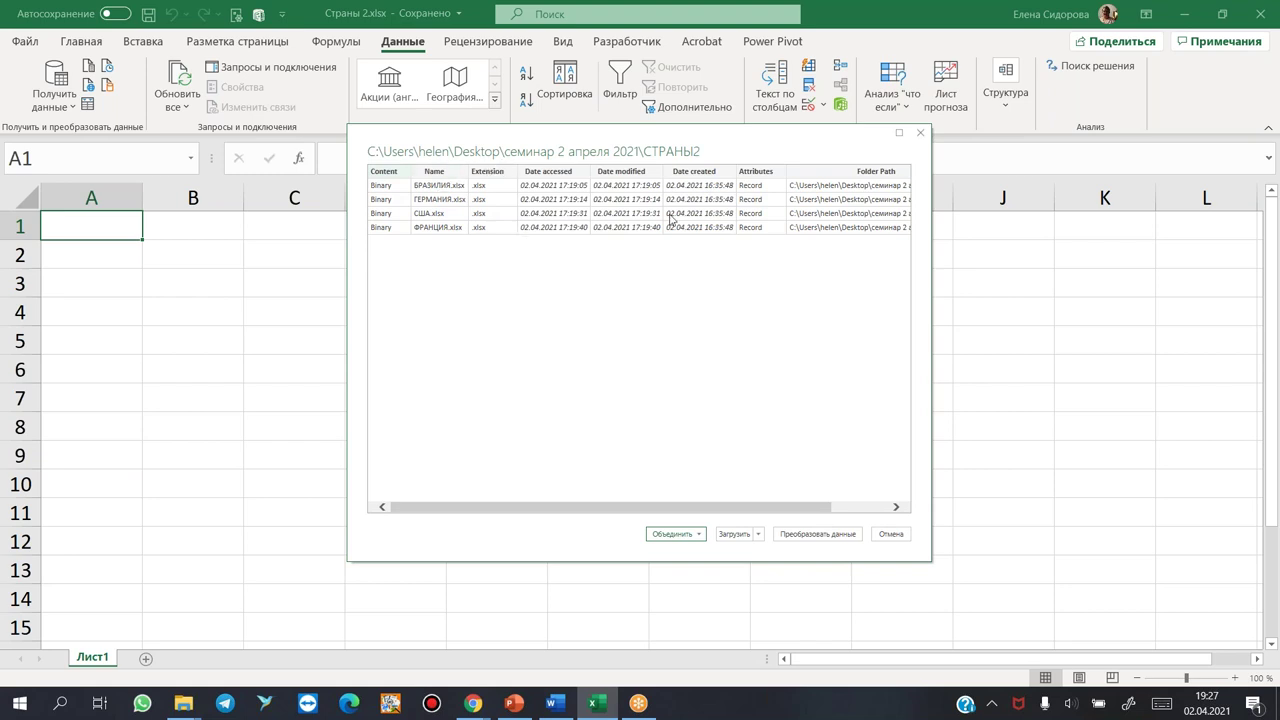
Step: Combine and transform the folder's files, extracting sheet 2018 with the first file as the sample
left_click(700, 536)
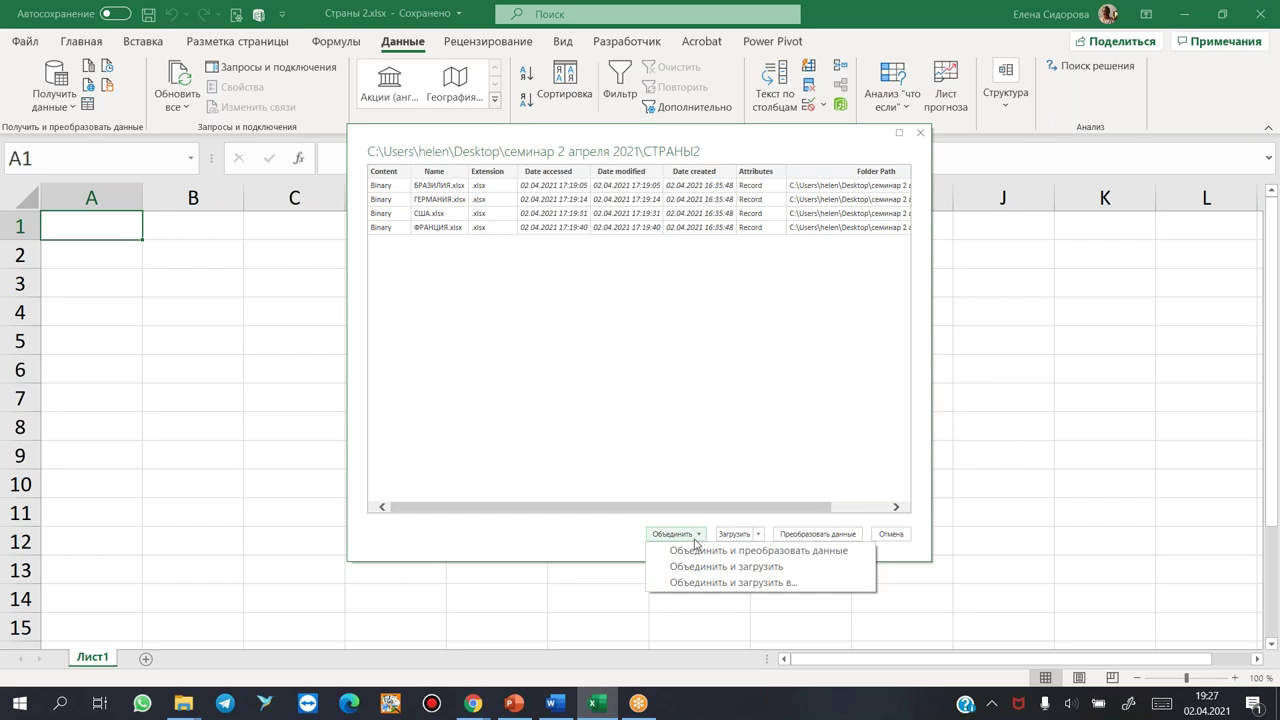
left_click(789, 551)
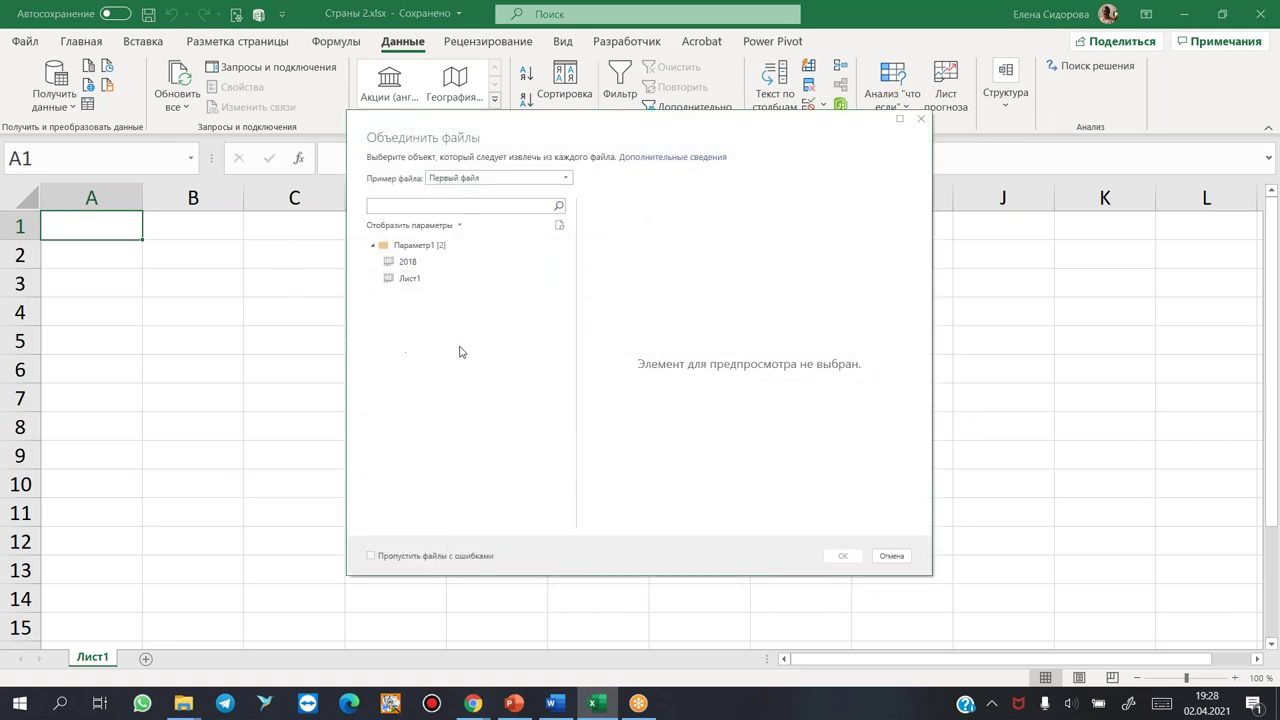
left_click(396, 262)
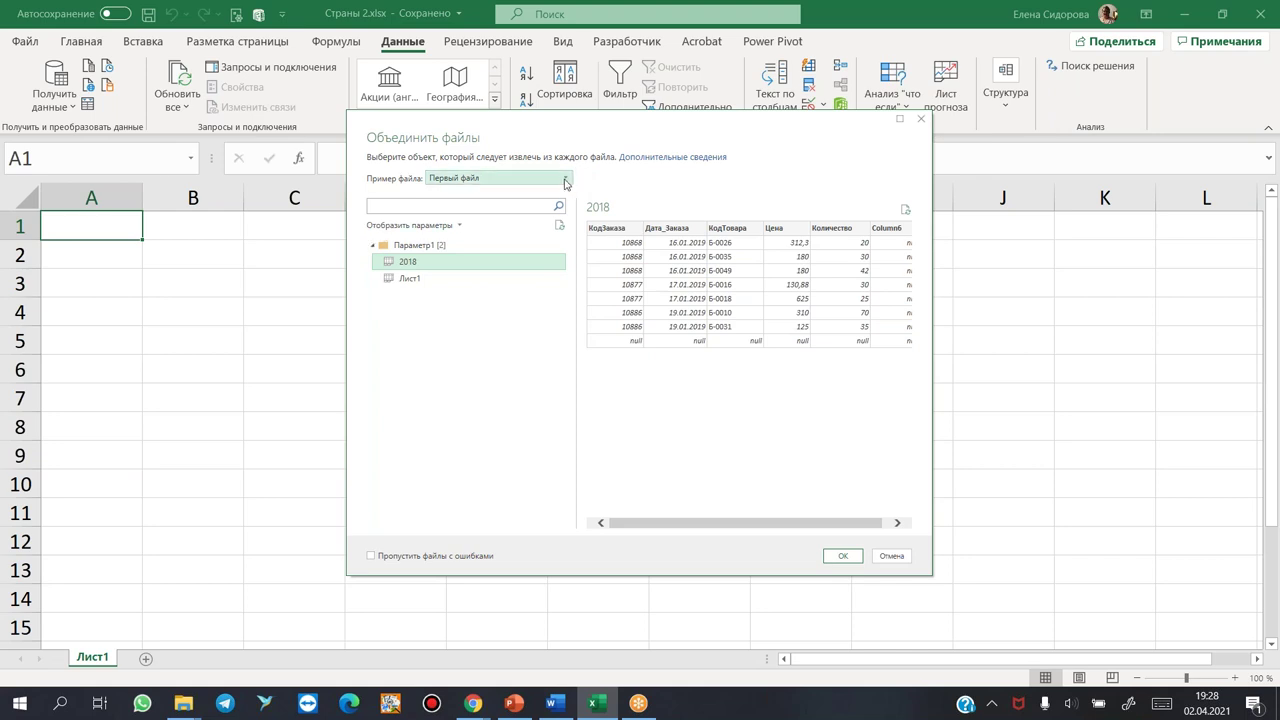
left_click(843, 556)
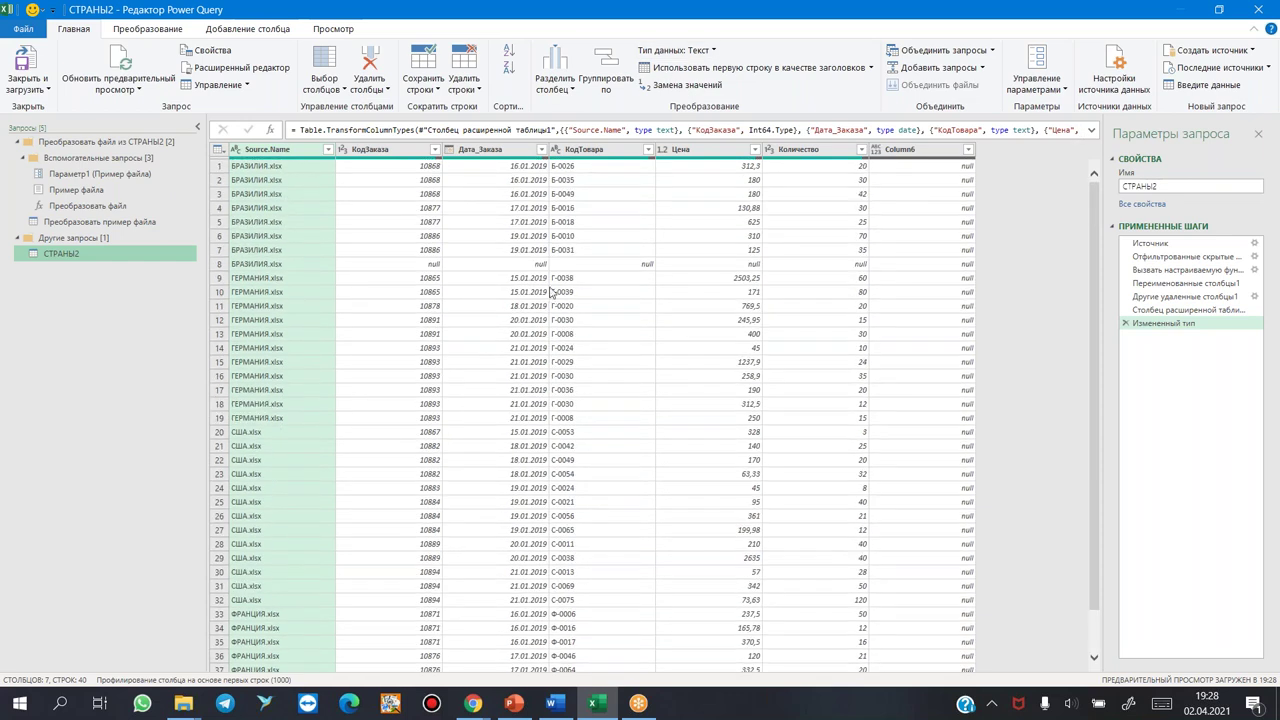
Step: Review each applied step of the СТРАНЫ2 query from Источник to Измененный тип, comparing the table before and after the type change
left_click(1150, 245)
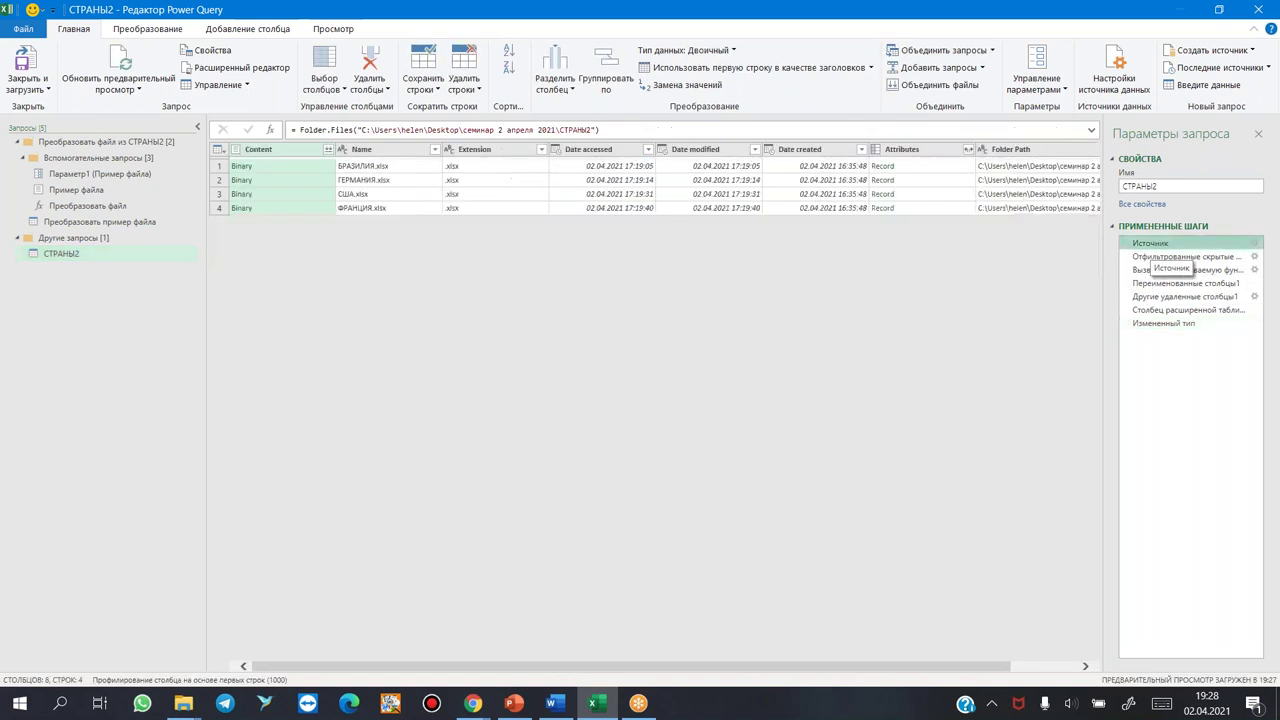
left_click(1155, 258)
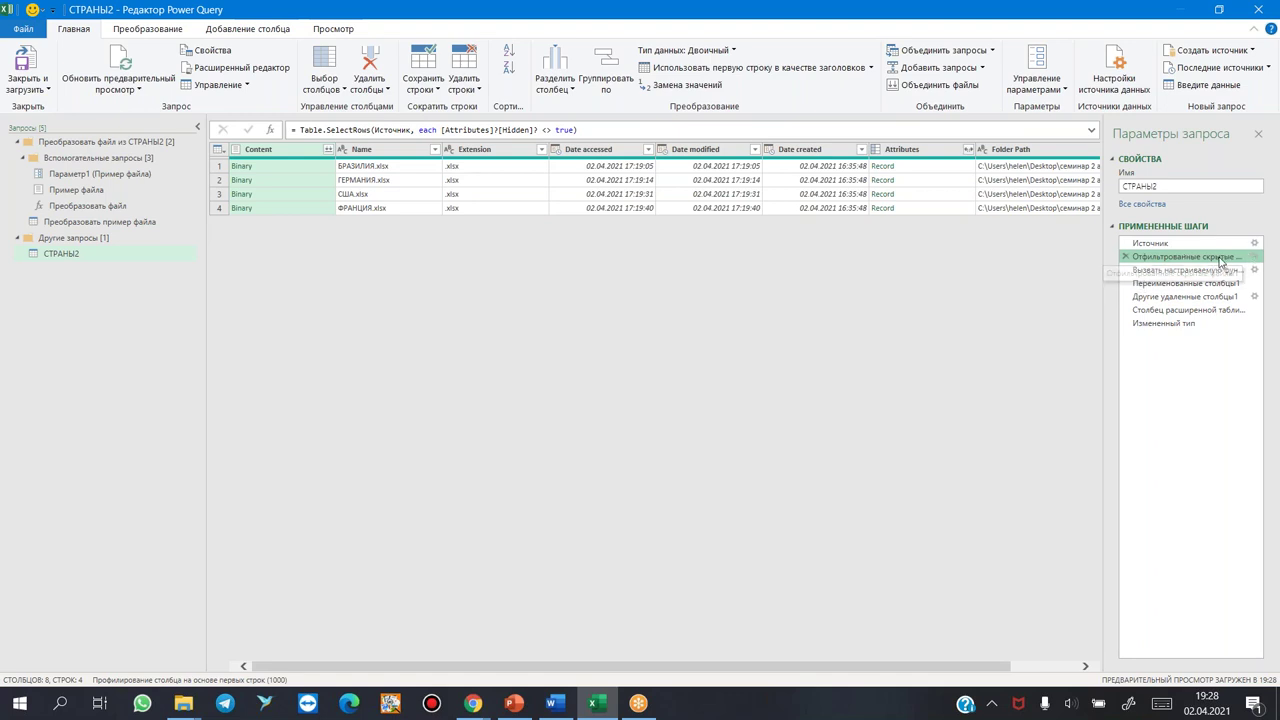
left_click(1148, 272)
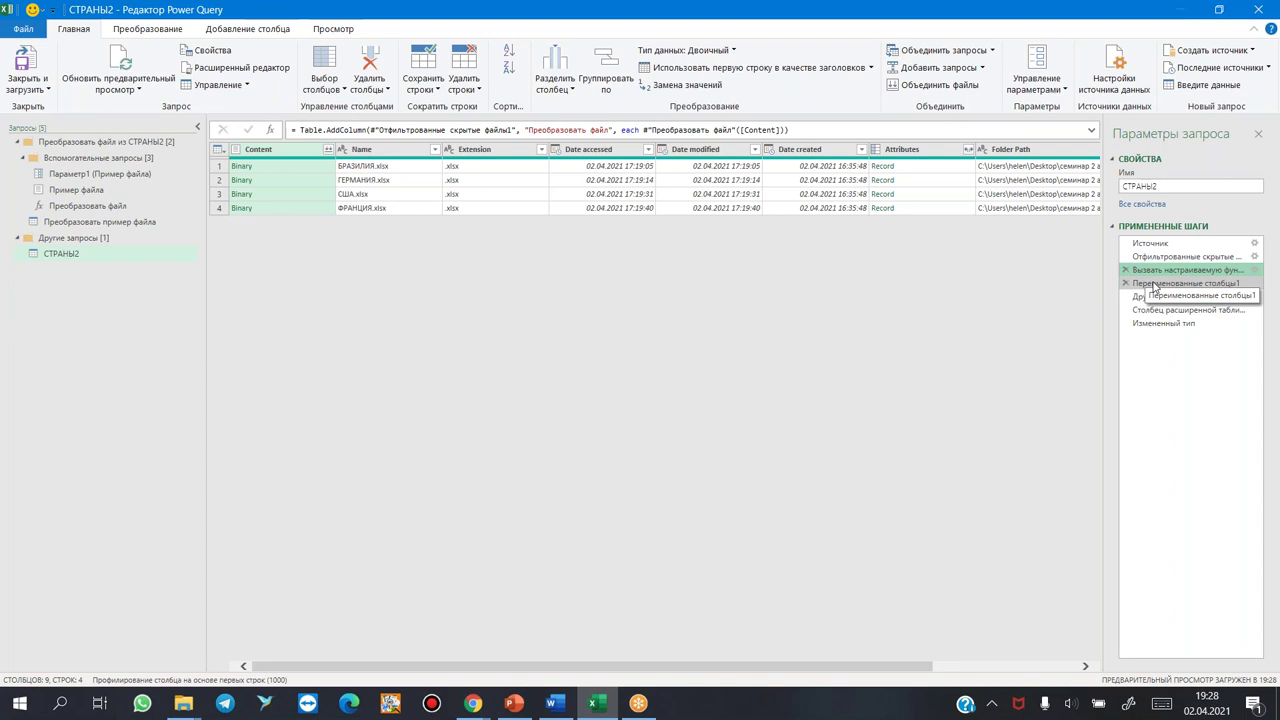
left_click(1153, 285)
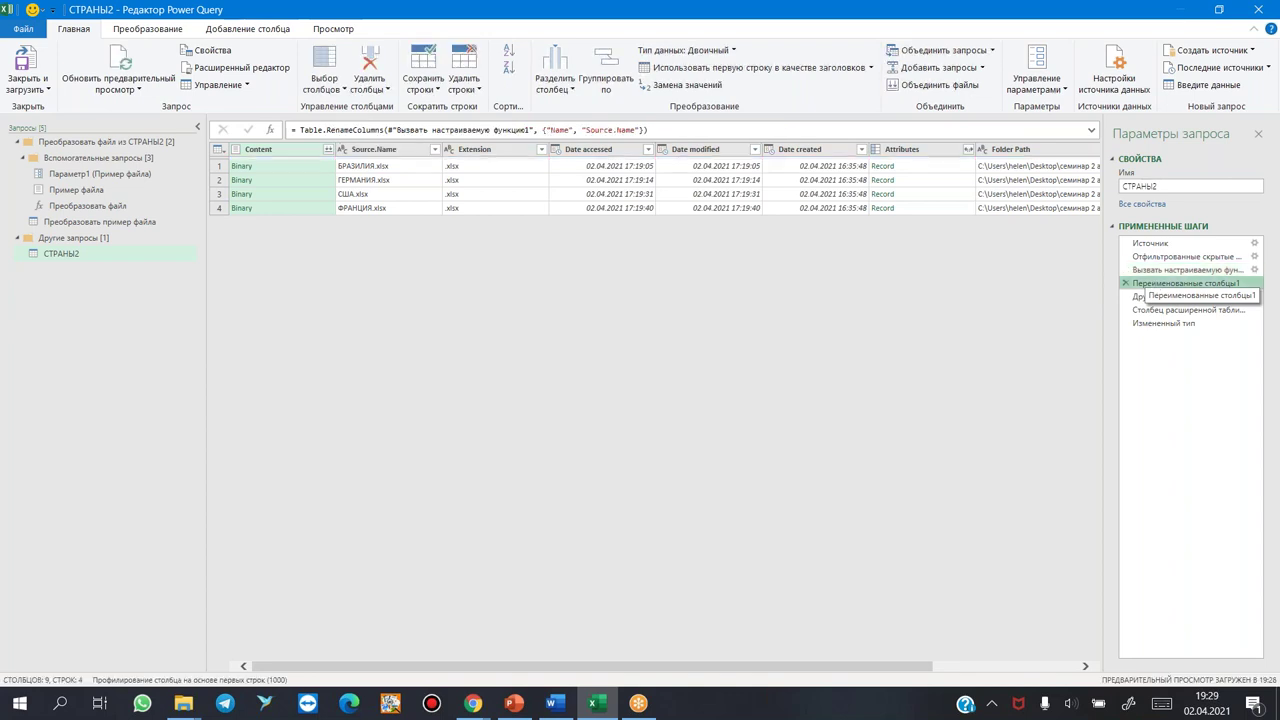
left_click(1141, 297)
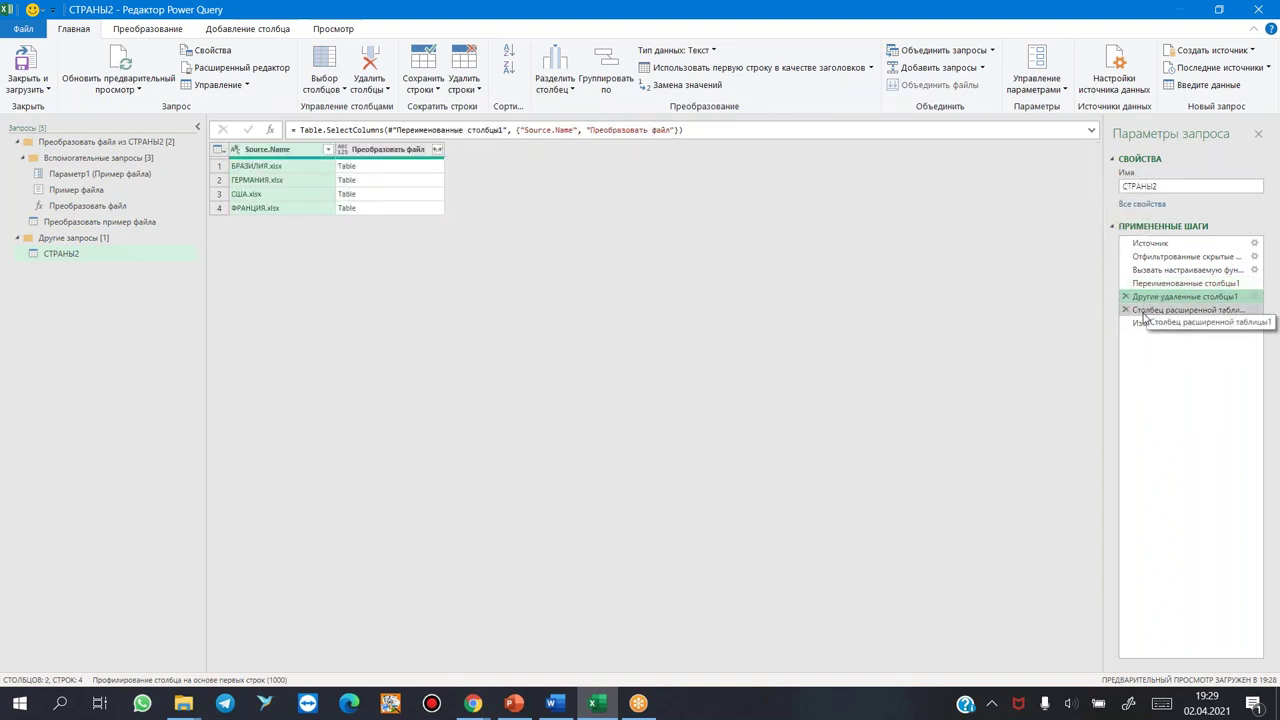
left_click(1160, 311)
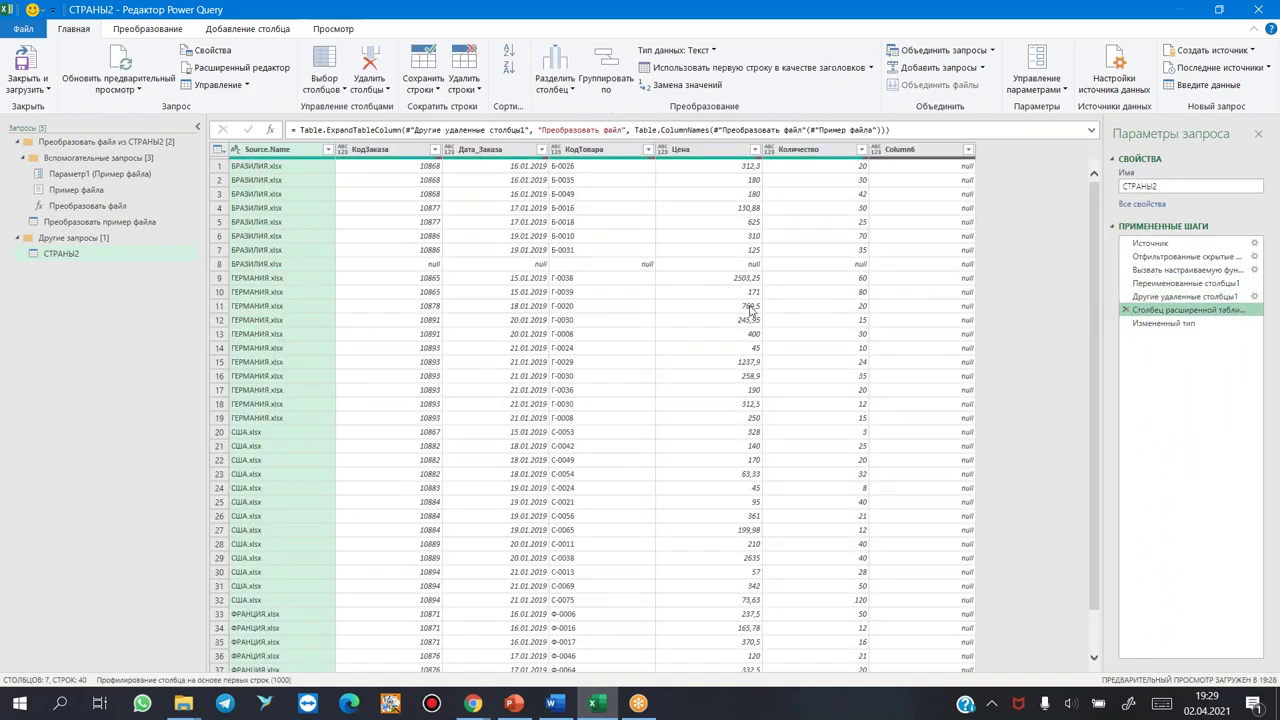
left_click(1163, 324)
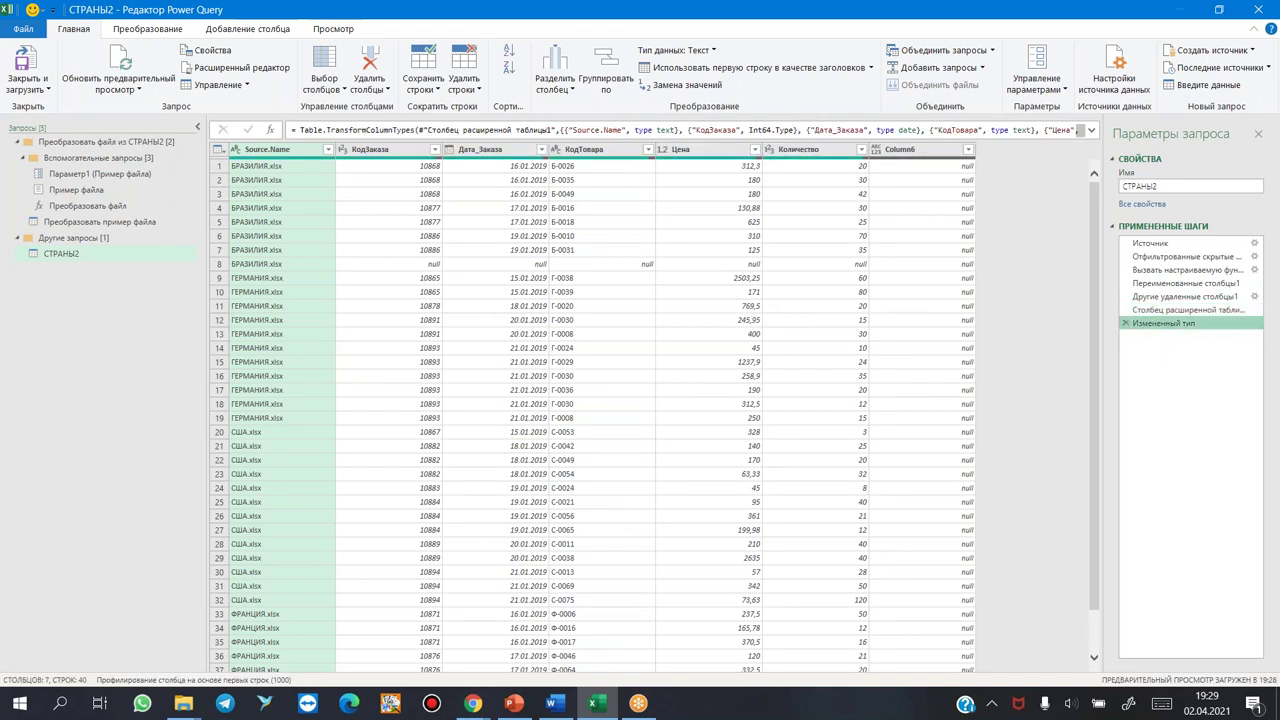
left_click(1148, 313)
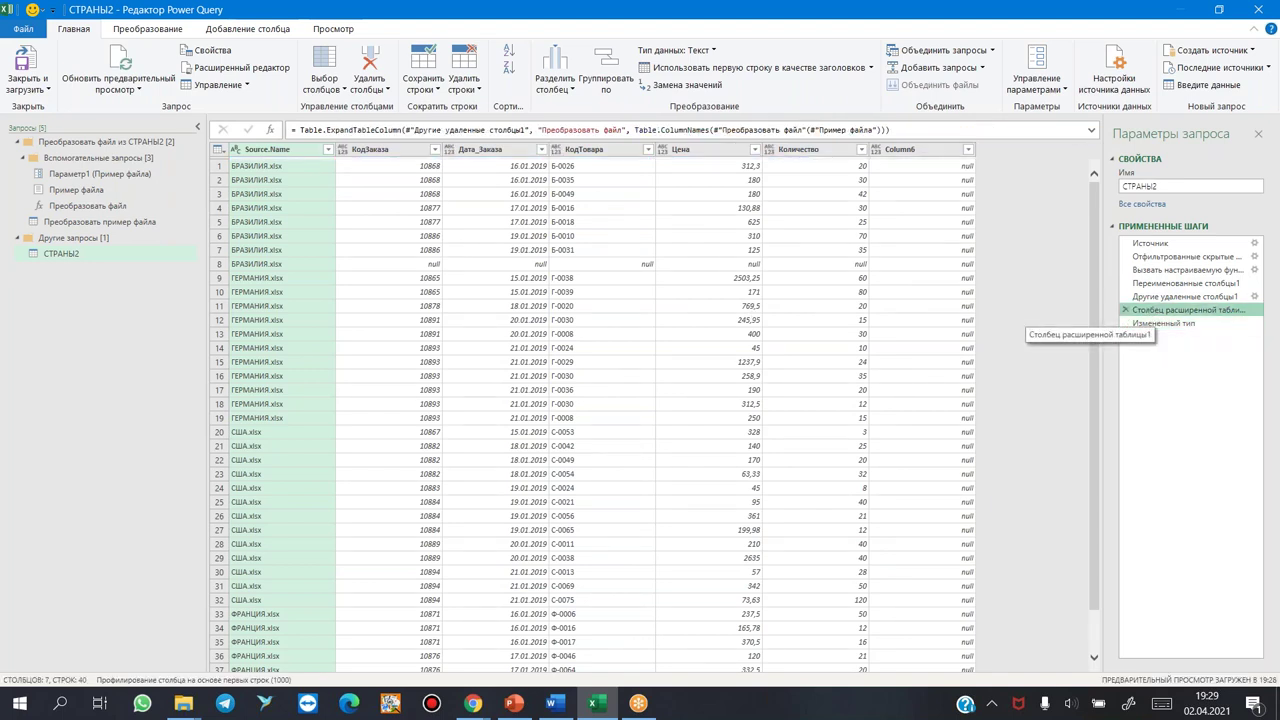
left_click(1150, 324)
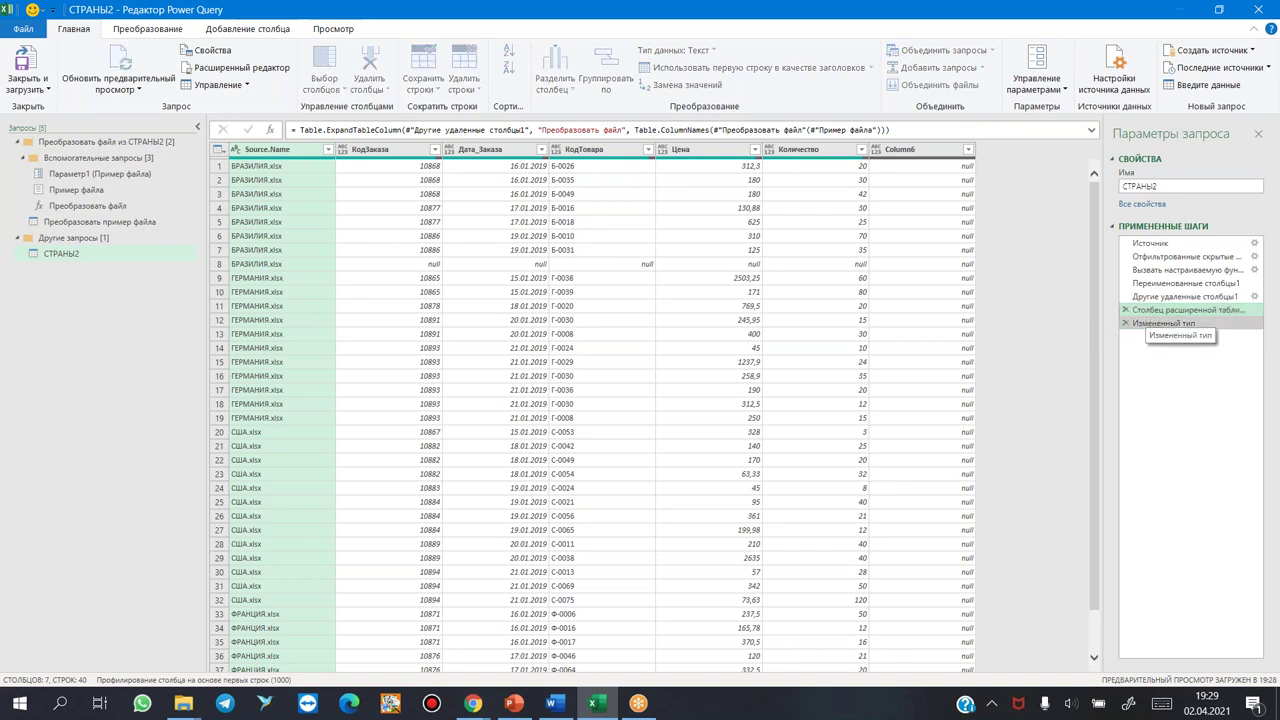